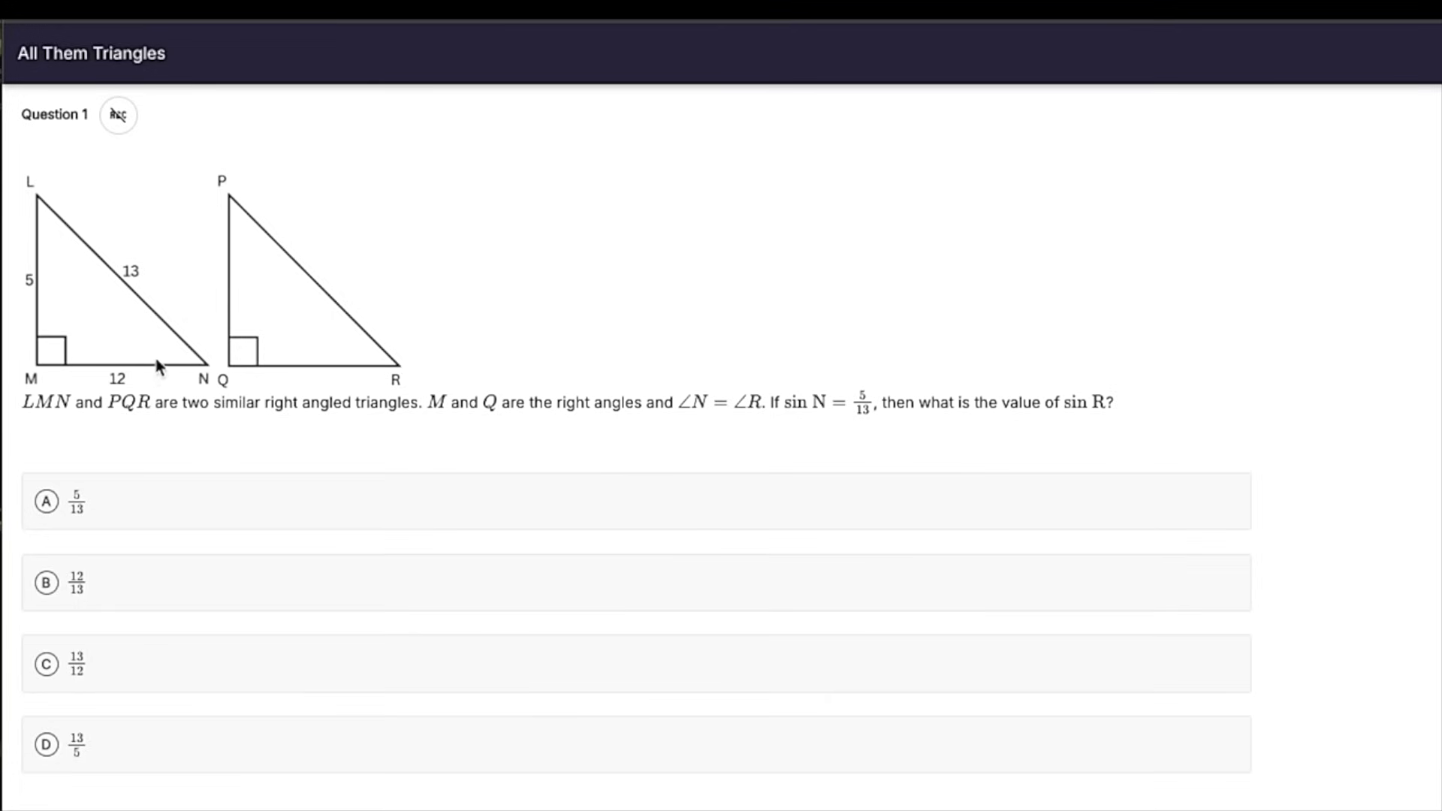
Draw pink arrows across triangles LMN and PQR, marking the 13 side and angle R
mouse_move(177, 350)
mouse_down()
mouse_move(72, 300)
mouse_move(105, 293)
mouse_up()
mouse_move(161, 216)
mouse_down()
mouse_move(139, 248)
mouse_move(152, 244)
mouse_up()
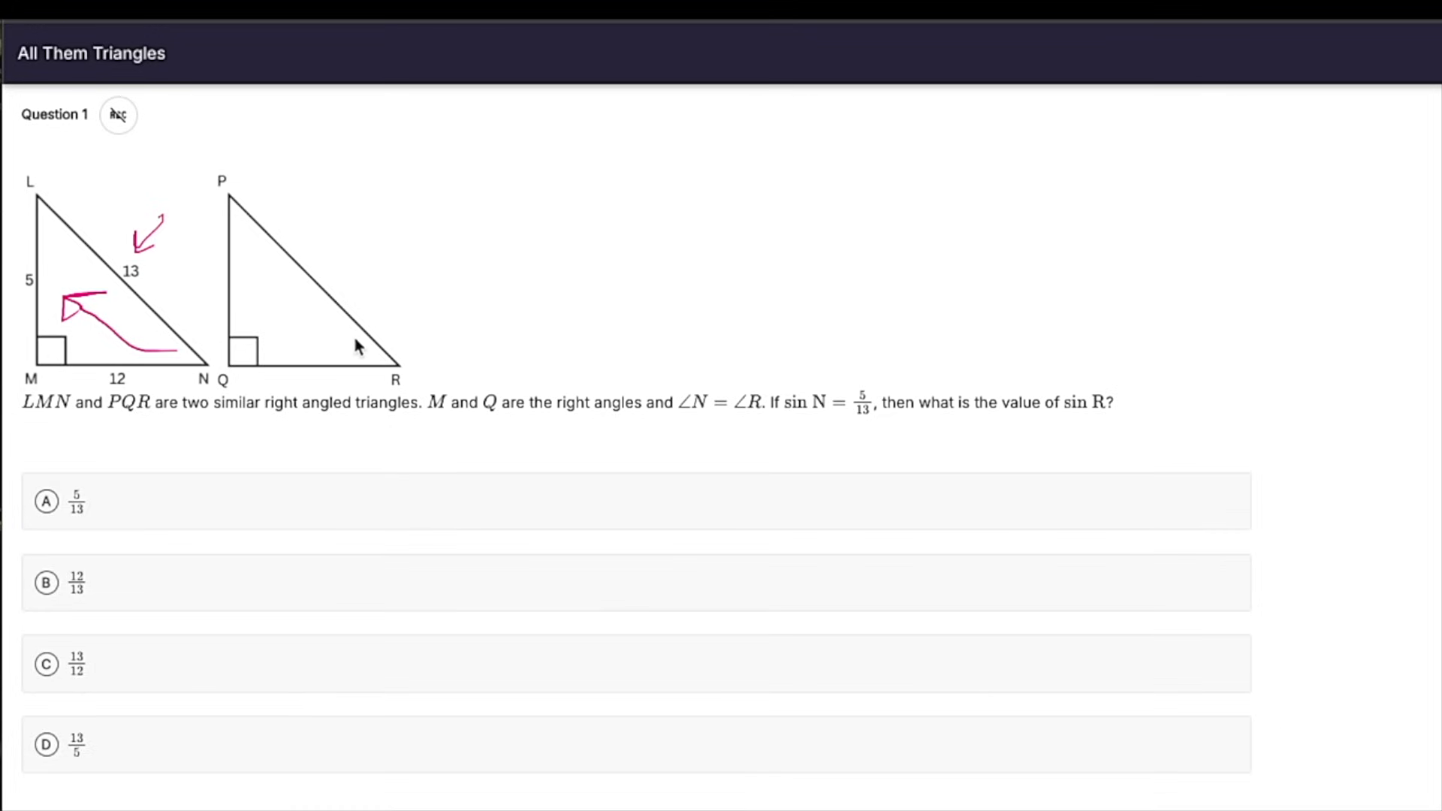
drag(372, 333, 343, 373)
mouse_move(272, 295)
mouse_down()
mouse_move(244, 281)
mouse_move(245, 309)
mouse_up()
mouse_move(390, 220)
mouse_down()
mouse_move(342, 256)
mouse_move(373, 278)
mouse_up()
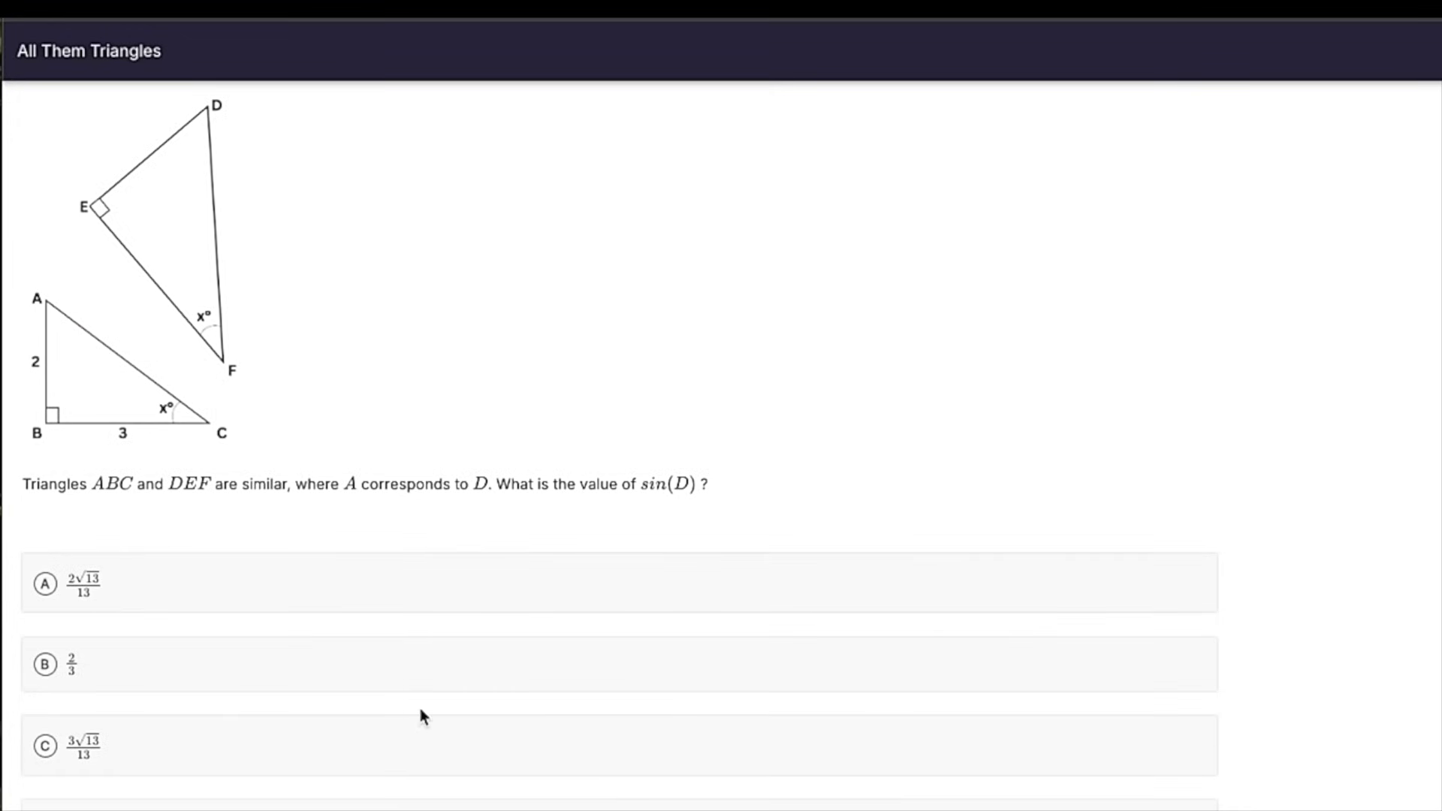
Circle vertex A of triangle ABC and vertex D of triangle DEF in pink ink
scroll(421, 709, down, 1)
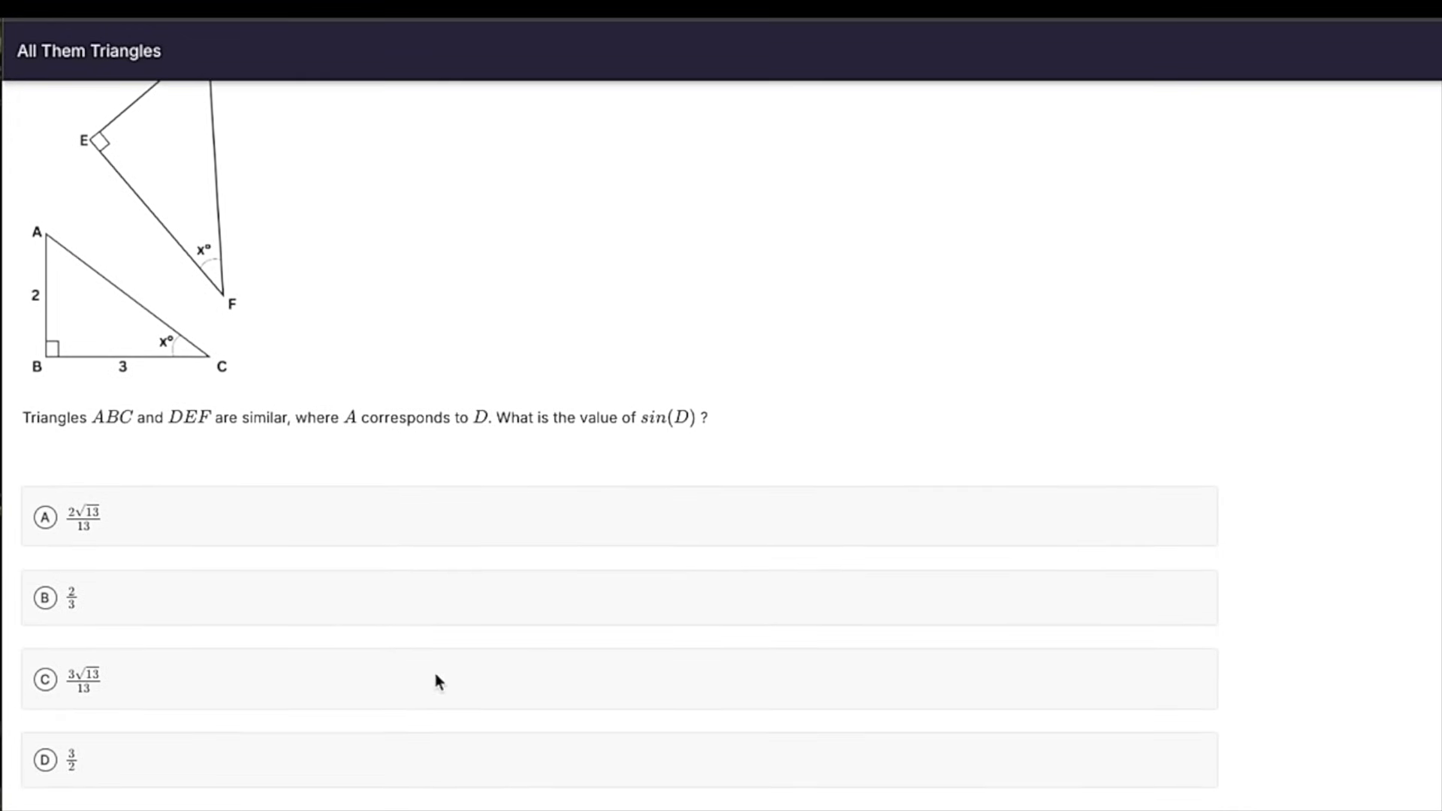
scroll(435, 672, up, 1)
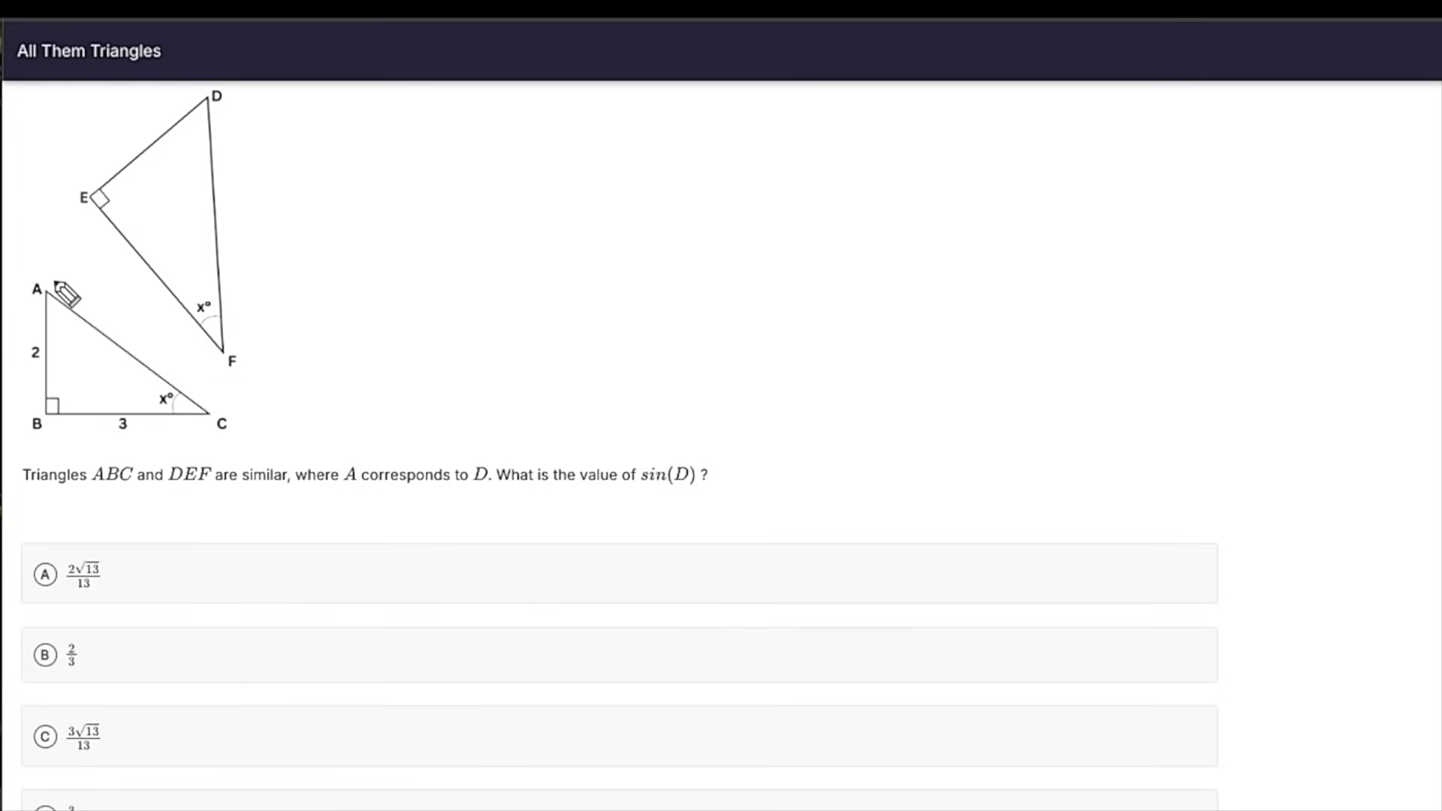
mouse_move(53, 282)
mouse_down()
mouse_move(25, 283)
mouse_move(61, 277)
mouse_up()
mouse_move(227, 91)
mouse_down()
mouse_move(195, 86)
mouse_move(225, 84)
mouse_up()
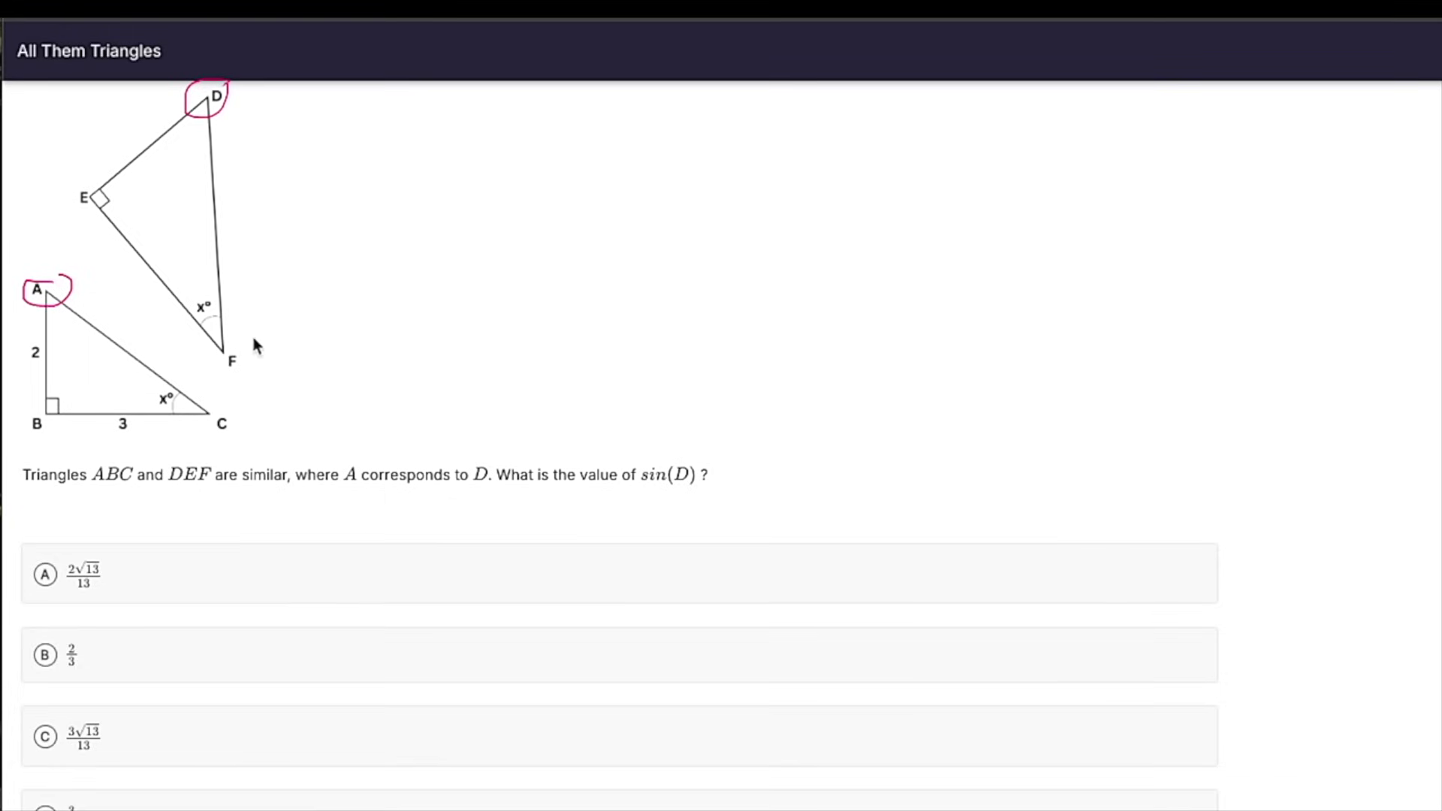
Remove the stray 6 near F, then draw arrows from A down side AB and toward AC
drag(194, 258, 195, 274)
drag(139, 381, 142, 390)
key(ctrl+z)
key(ctrl+z)
key(ctrl+z)
key(ctrl+z)
mouse_move(72, 324)
mouse_down()
mouse_move(90, 383)
mouse_move(100, 365)
mouse_up()
mouse_move(151, 304)
mouse_down()
mouse_move(135, 330)
mouse_move(157, 335)
mouse_up()
Handwrite 3/√13 followed by a multiplication dot beside the triangles
mouse_move(621, 150)
mouse_down()
mouse_move(603, 191)
mouse_move(797, 209)
mouse_up()
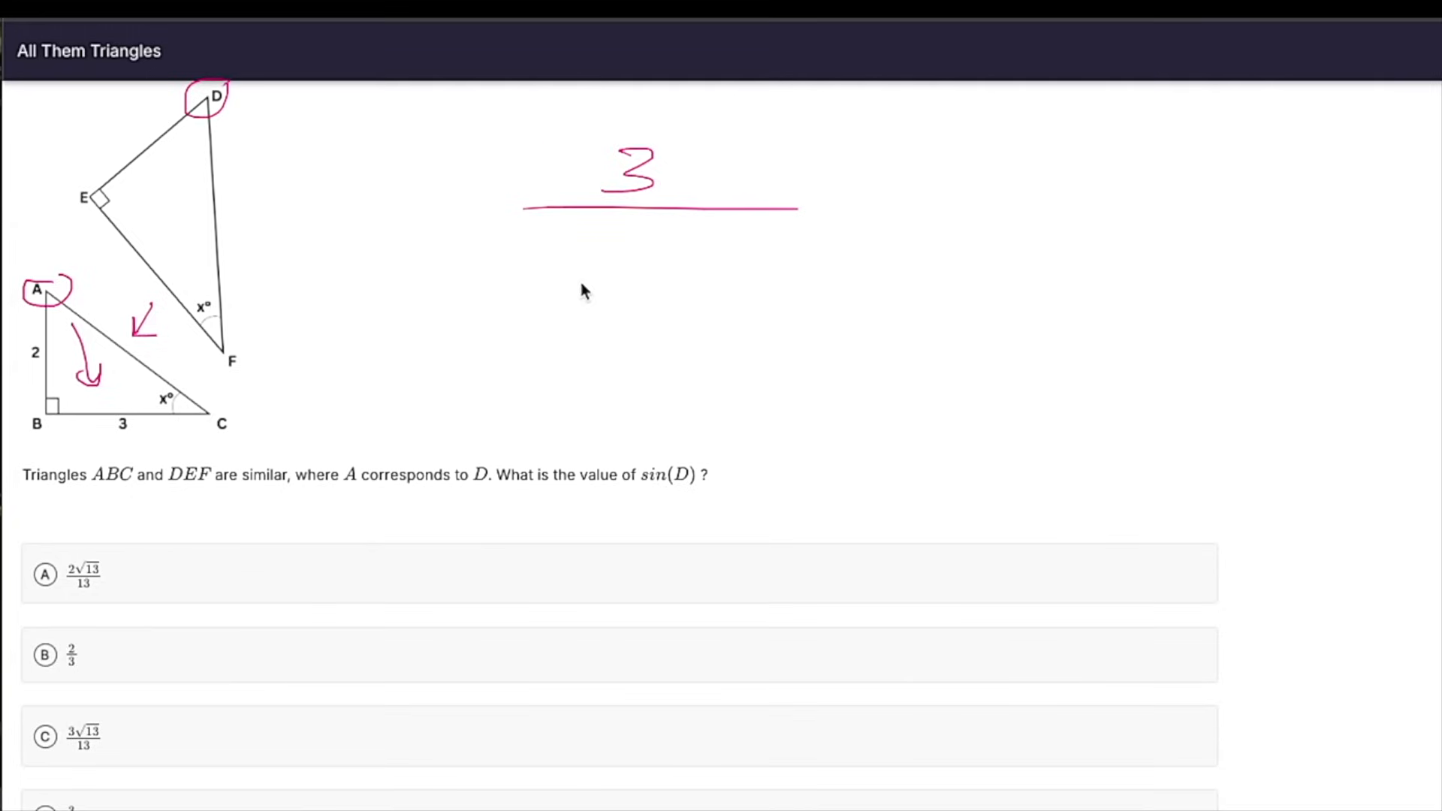
mouse_move(571, 255)
mouse_down()
mouse_move(589, 289)
mouse_move(754, 212)
mouse_up()
mouse_move(655, 236)
mouse_down()
mouse_move(644, 285)
mouse_move(674, 291)
mouse_up()
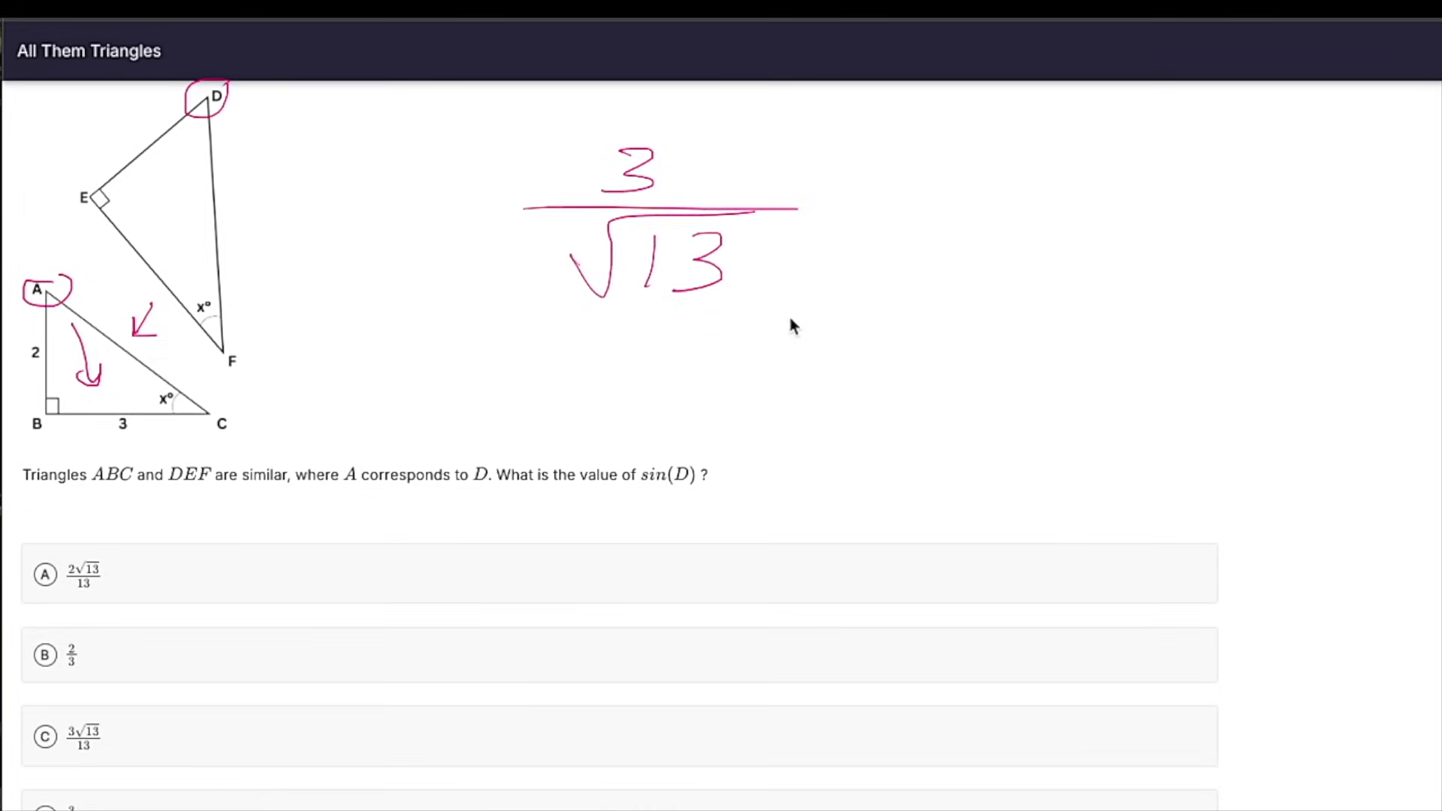
click(816, 226)
Write the √13/√13 multiplier and begin the rationalized result 3√ over a fraction bar
mouse_move(883, 150)
mouse_down()
mouse_move(911, 191)
mouse_move(1040, 118)
mouse_up()
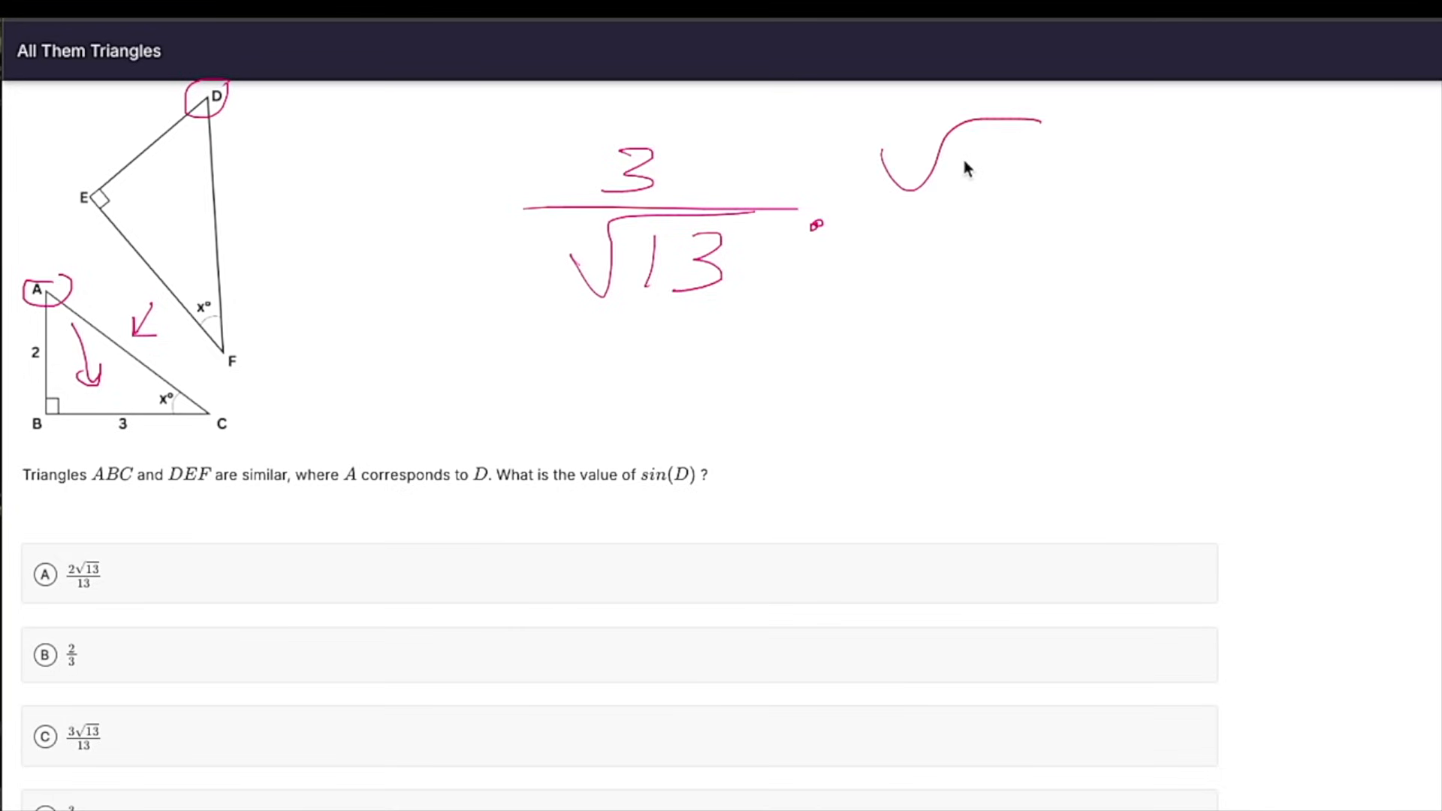
drag(970, 149, 969, 191)
mouse_move(1002, 147)
mouse_down()
mouse_move(1021, 171)
mouse_move(983, 196)
mouse_up()
drag(885, 223, 1081, 214)
mouse_move(897, 264)
mouse_down()
mouse_move(917, 296)
mouse_move(1033, 237)
mouse_move(995, 296)
mouse_move(1019, 299)
mouse_up()
mouse_move(1341, 143)
mouse_down()
mouse_move(1365, 171)
mouse_move(1337, 195)
mouse_up()
mouse_move(1412, 137)
mouse_down()
mouse_move(1423, 184)
mouse_move(1441, 133)
mouse_up()
mouse_move(1280, 227)
mouse_down()
mouse_move(1441, 224)
mouse_move(1422, 300)
mouse_up()
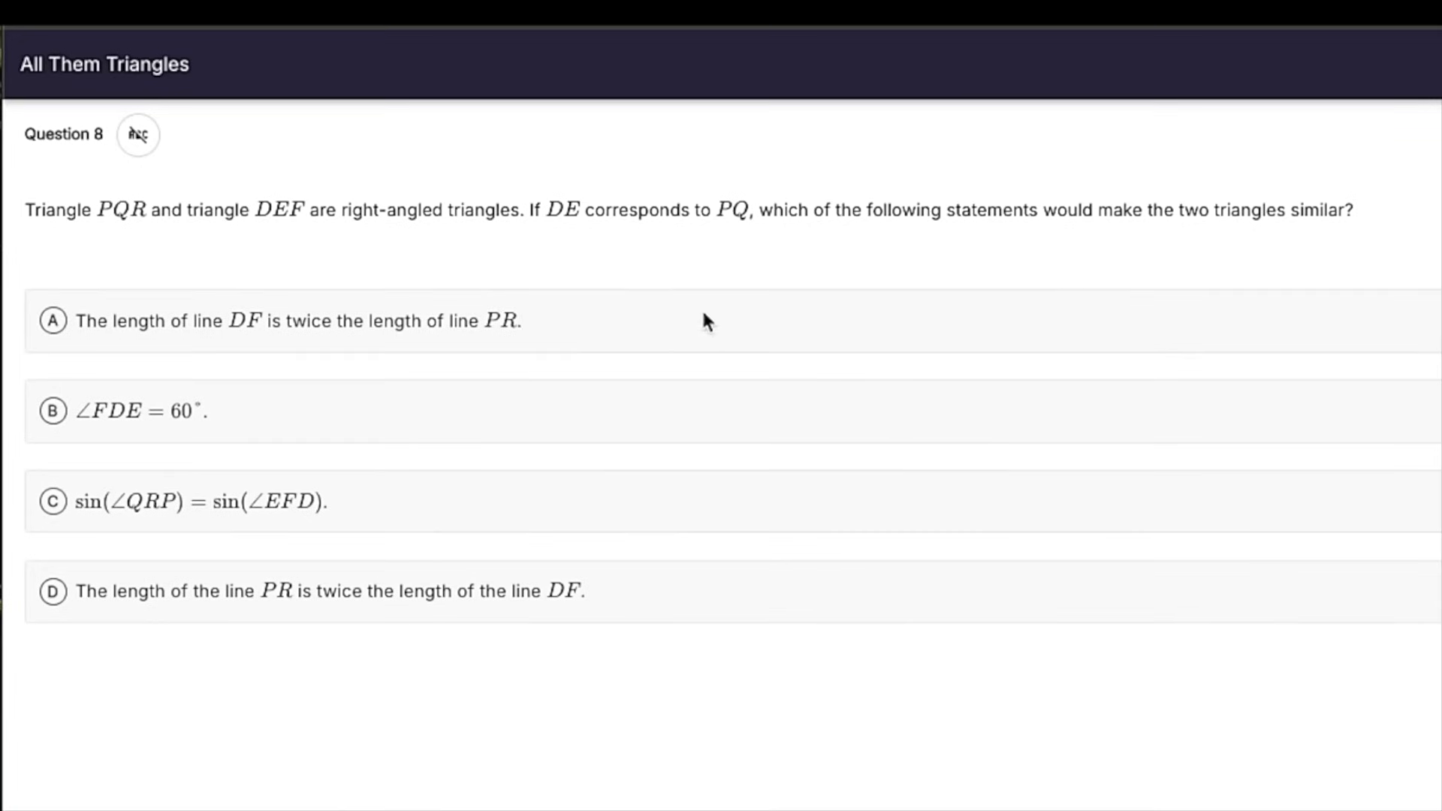
Cross out options A, D and B on Question 8 and select option C
click(154, 143)
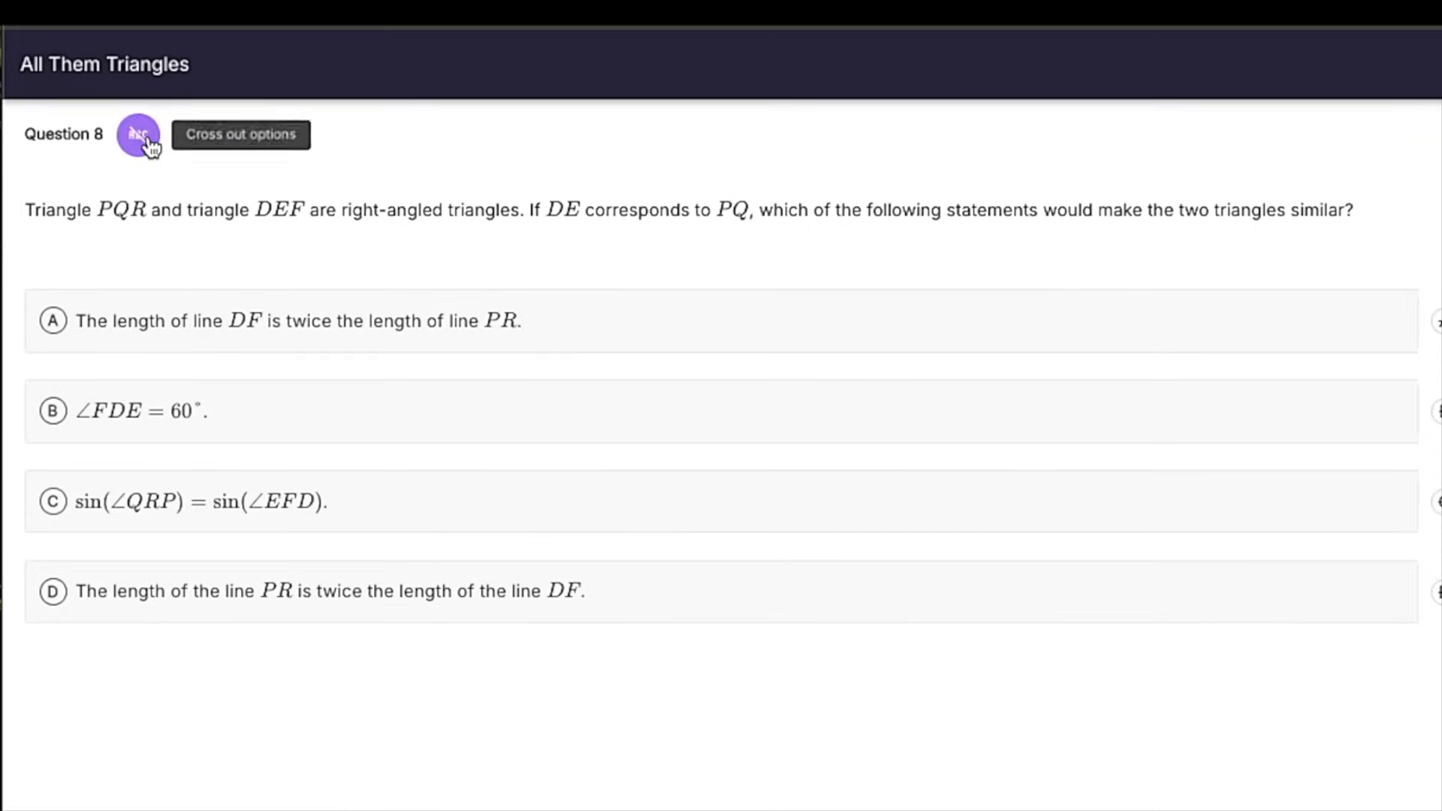
click(1435, 321)
click(1436, 591)
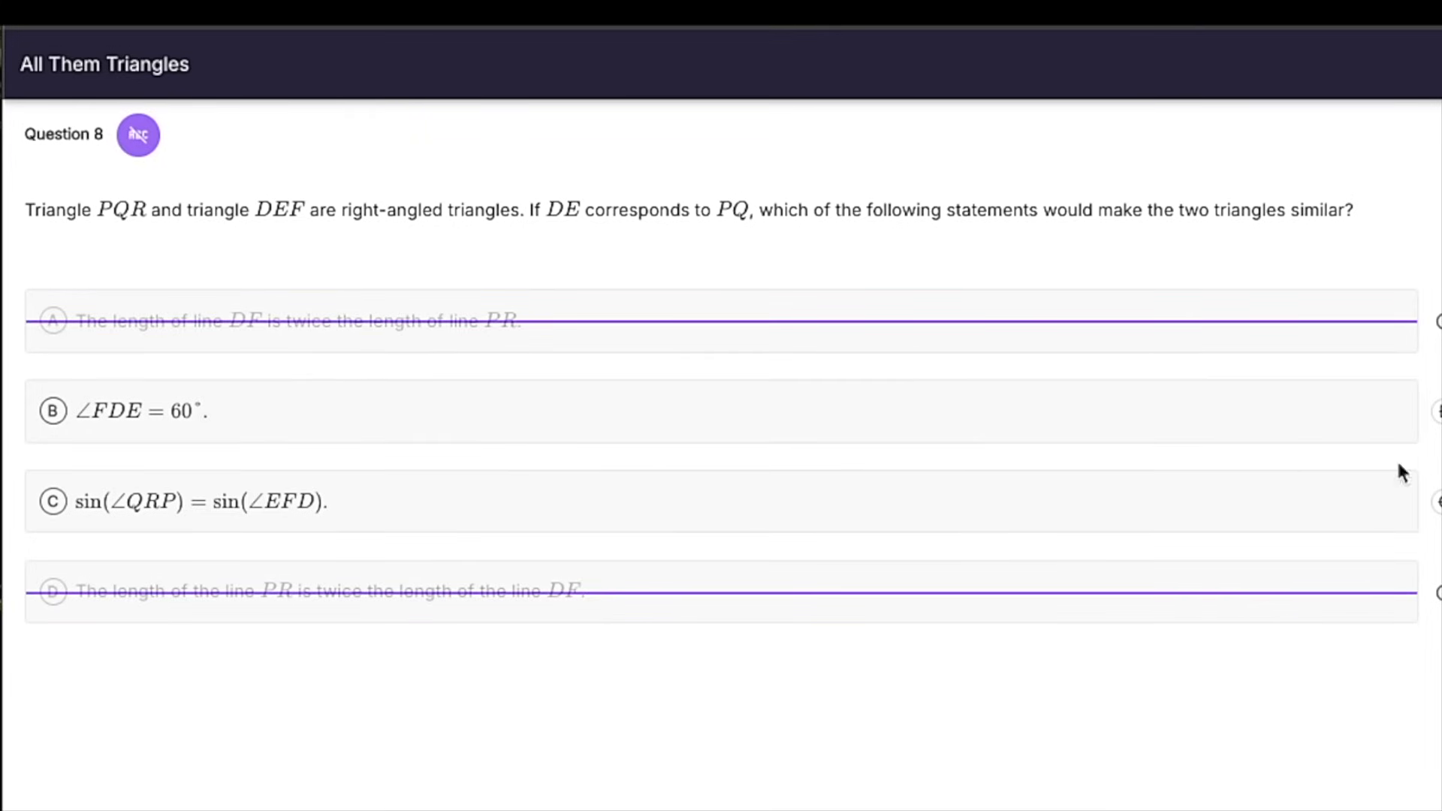
click(1435, 412)
click(334, 506)
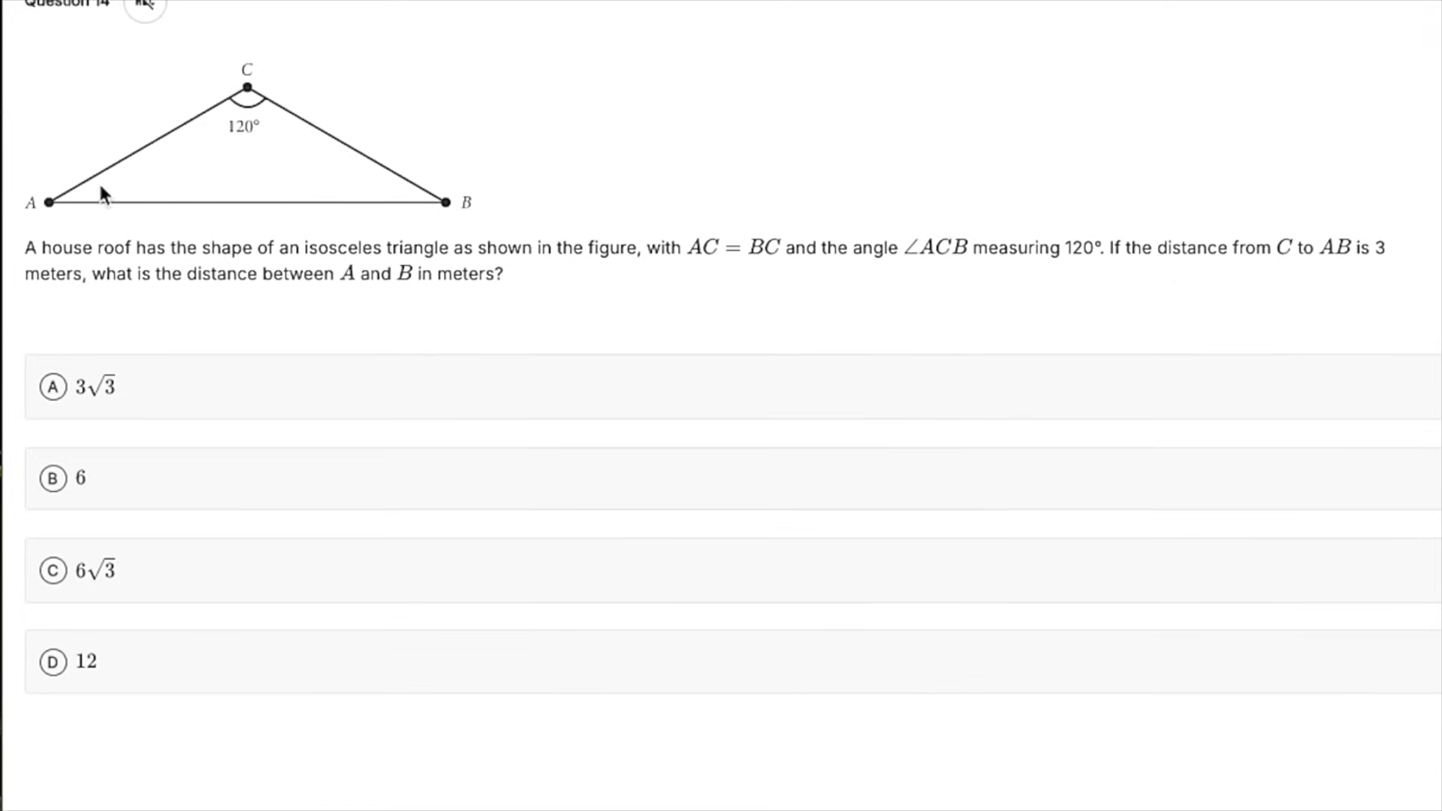
Label the angles at A and B as 30 and draw the altitude from C to AB
mouse_move(91, 183)
mouse_down()
mouse_move(91, 196)
mouse_move(120, 182)
mouse_up()
mouse_move(373, 178)
mouse_down()
mouse_move(373, 190)
mouse_move(389, 180)
mouse_up()
mouse_move(247, 87)
mouse_down()
mouse_move(239, 186)
mouse_move(264, 168)
mouse_up()
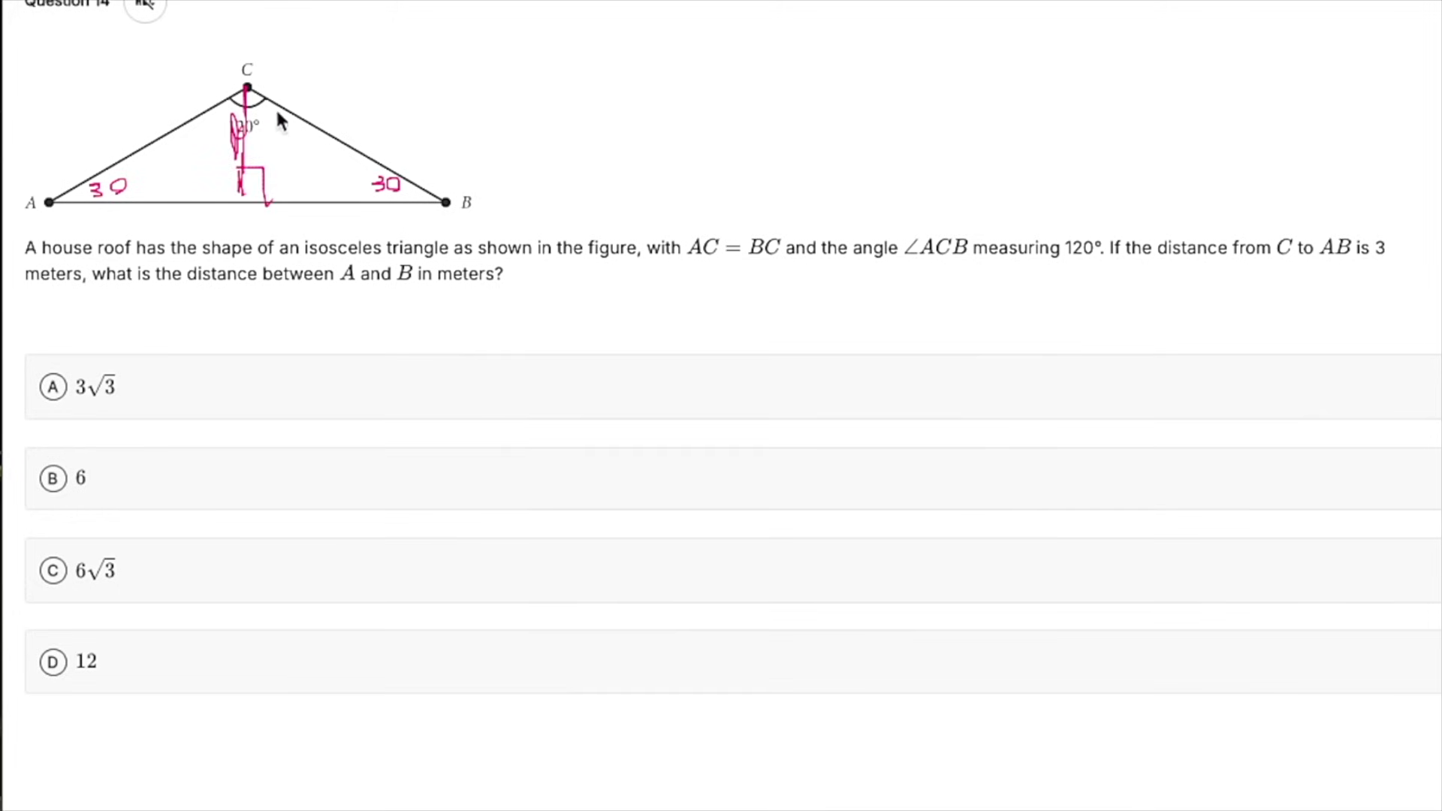
mouse_move(267, 107)
mouse_down()
mouse_move(260, 129)
mouse_move(300, 128)
mouse_up()
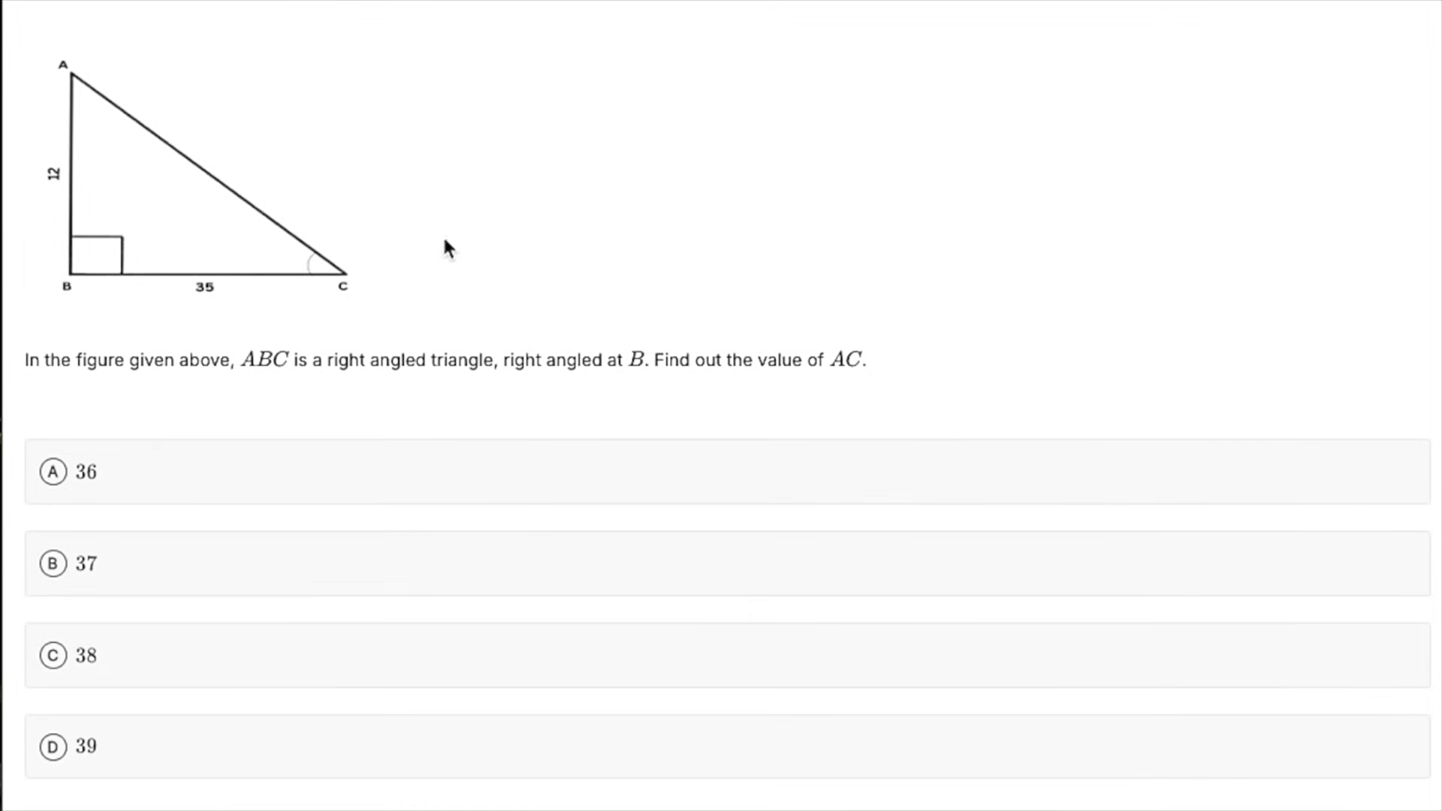
Scroll down the hypotenuse AC question with the graphing calculator open
scroll(520, 317, down, 1)
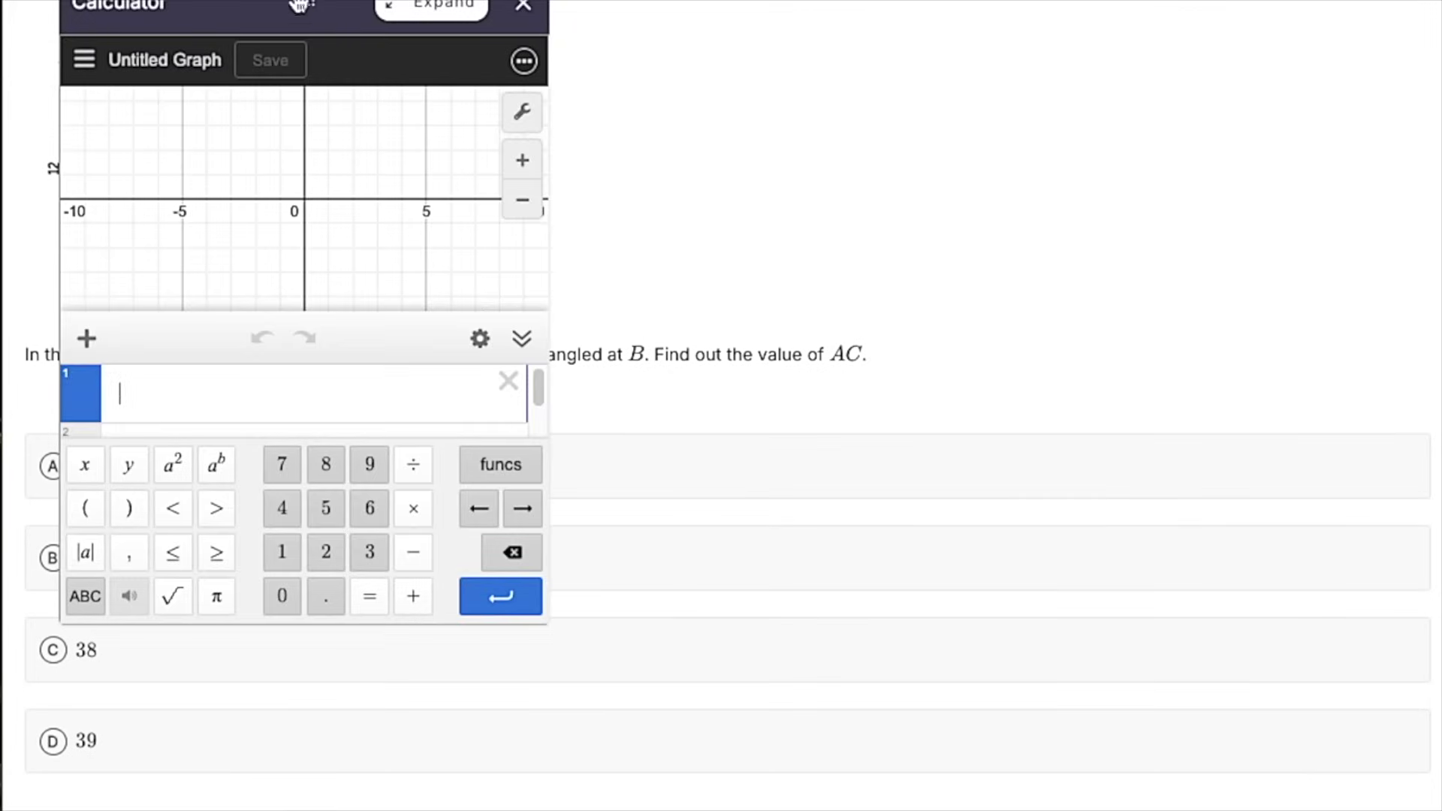
Center the calculator and evaluate 12^2+35^2, getting 1369
drag(305, 22, 657, 25)
click(506, 425)
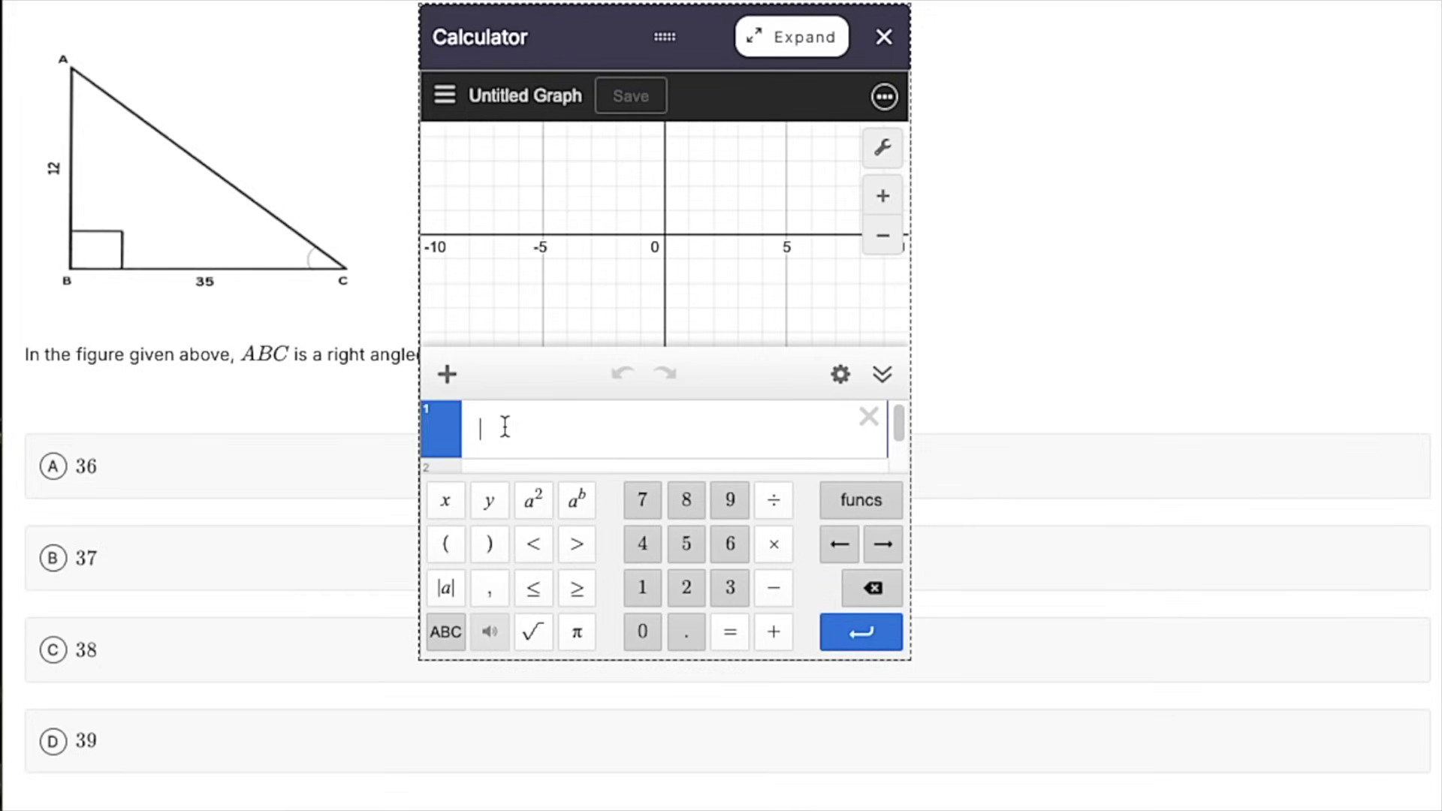
text(12)
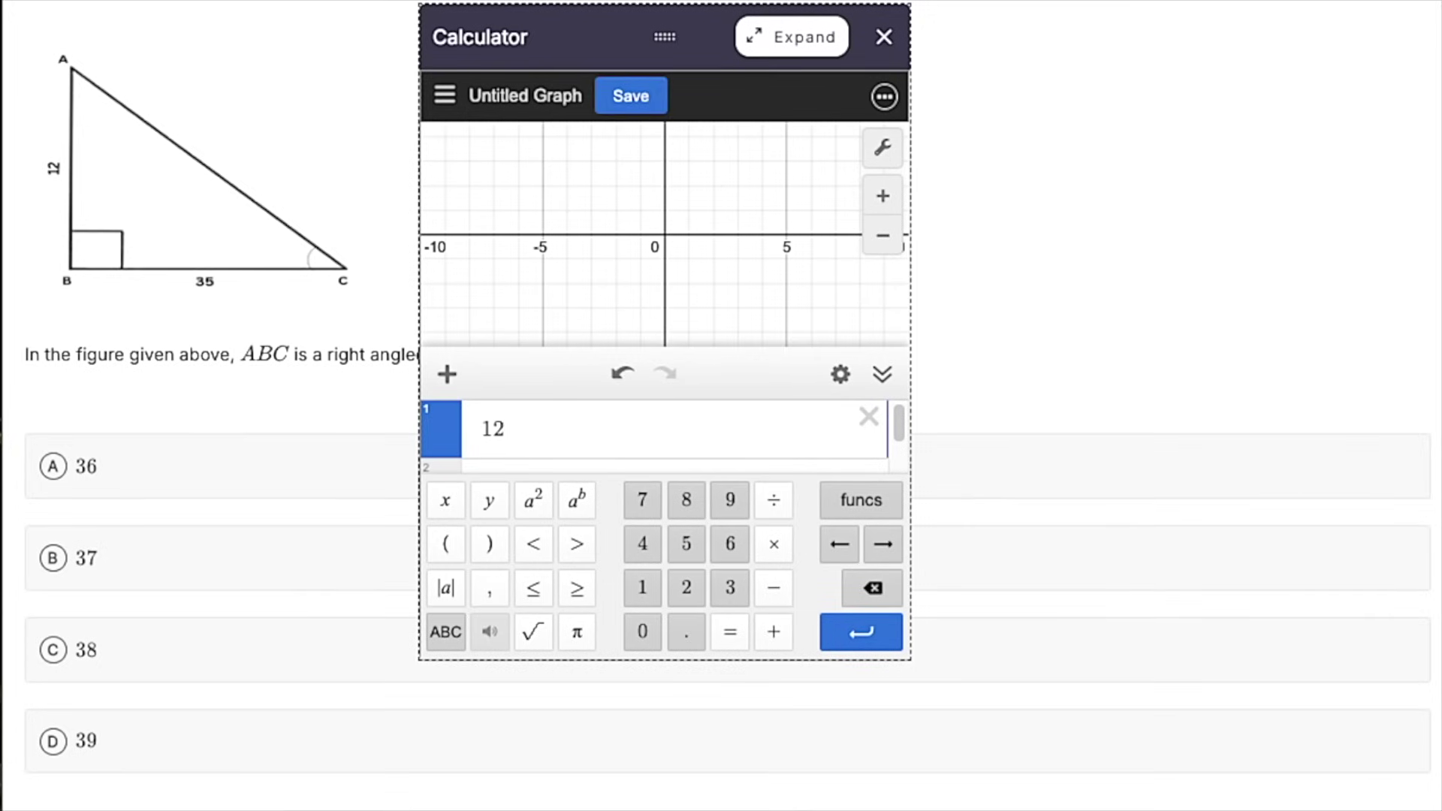
text(^2+)
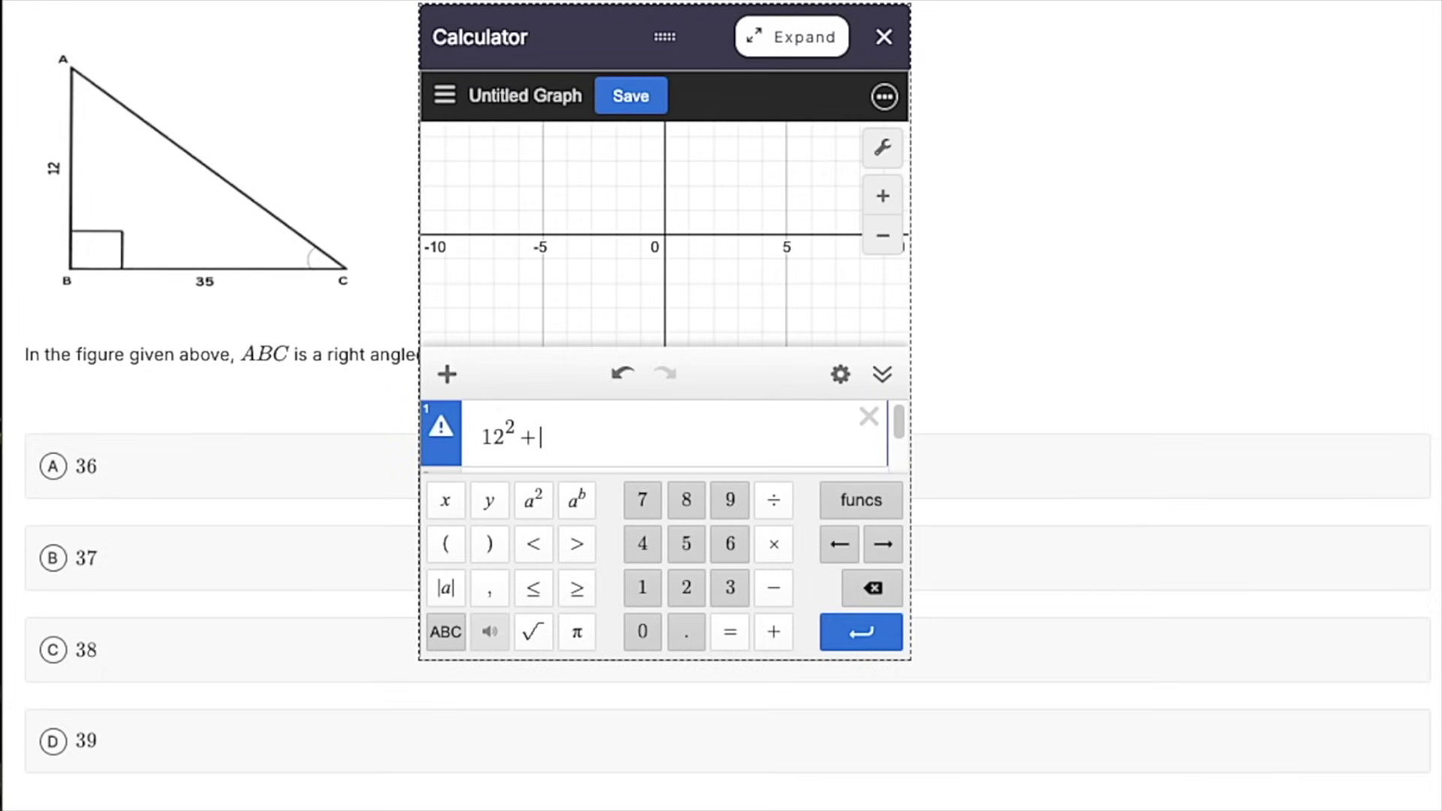
text(35^2)
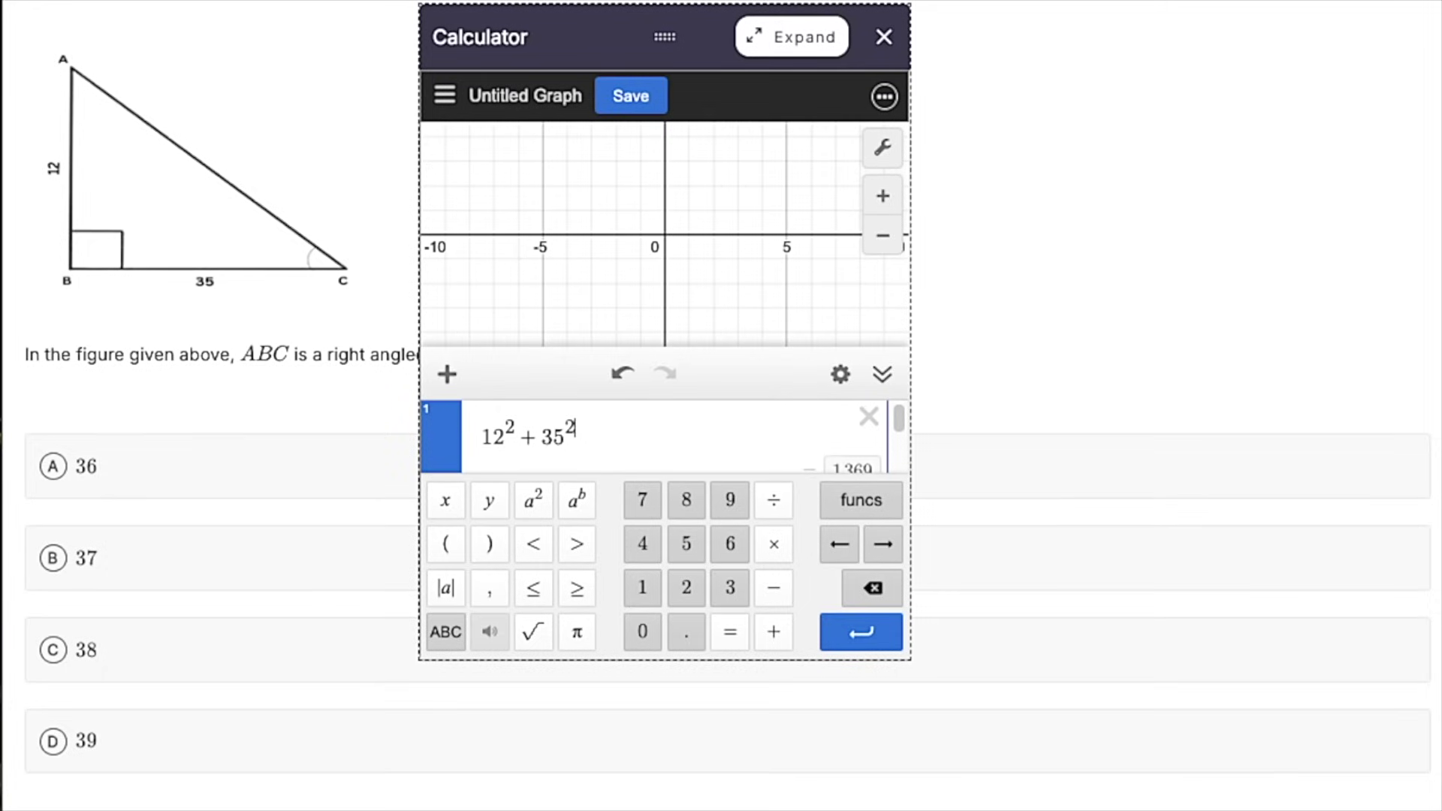
click(833, 465)
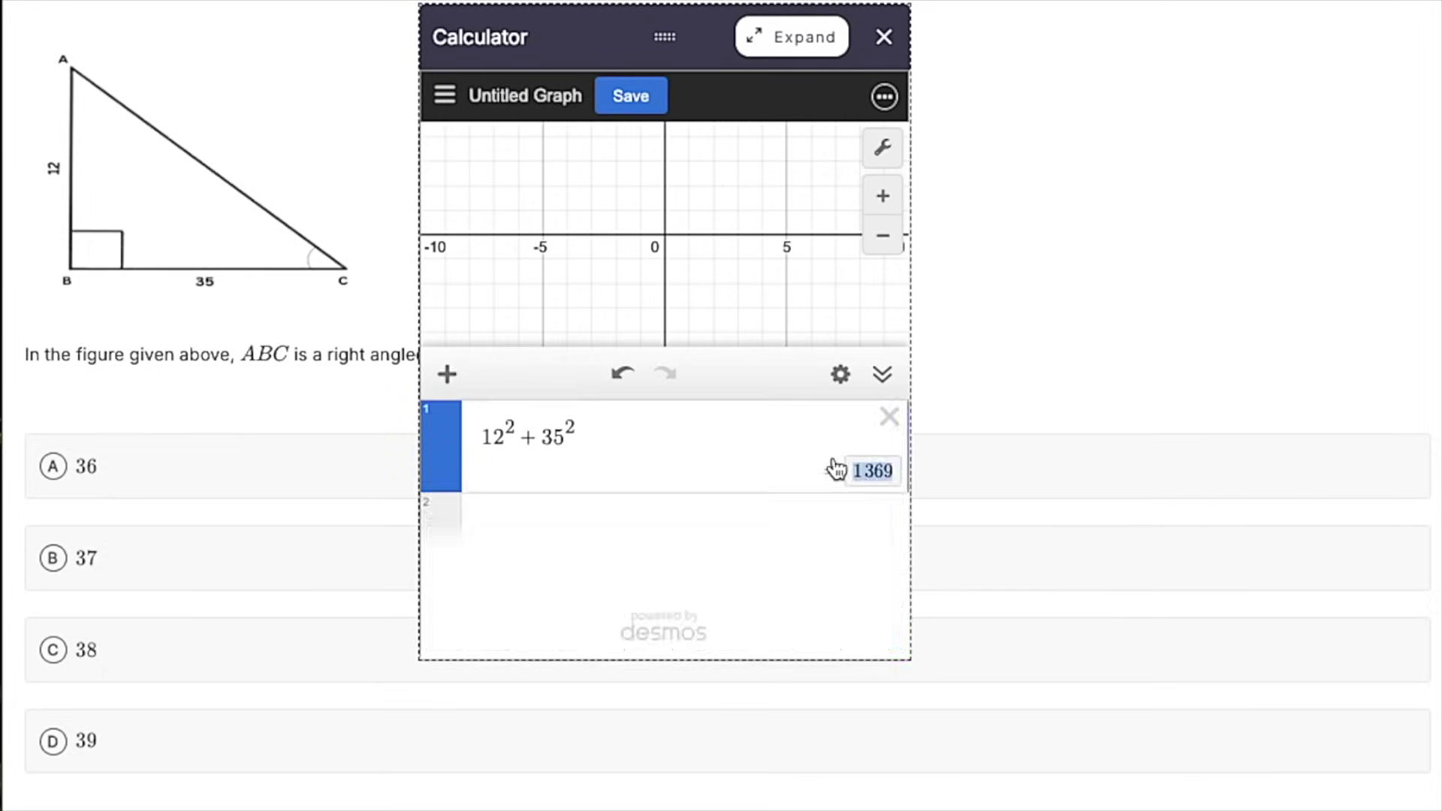
click(583, 515)
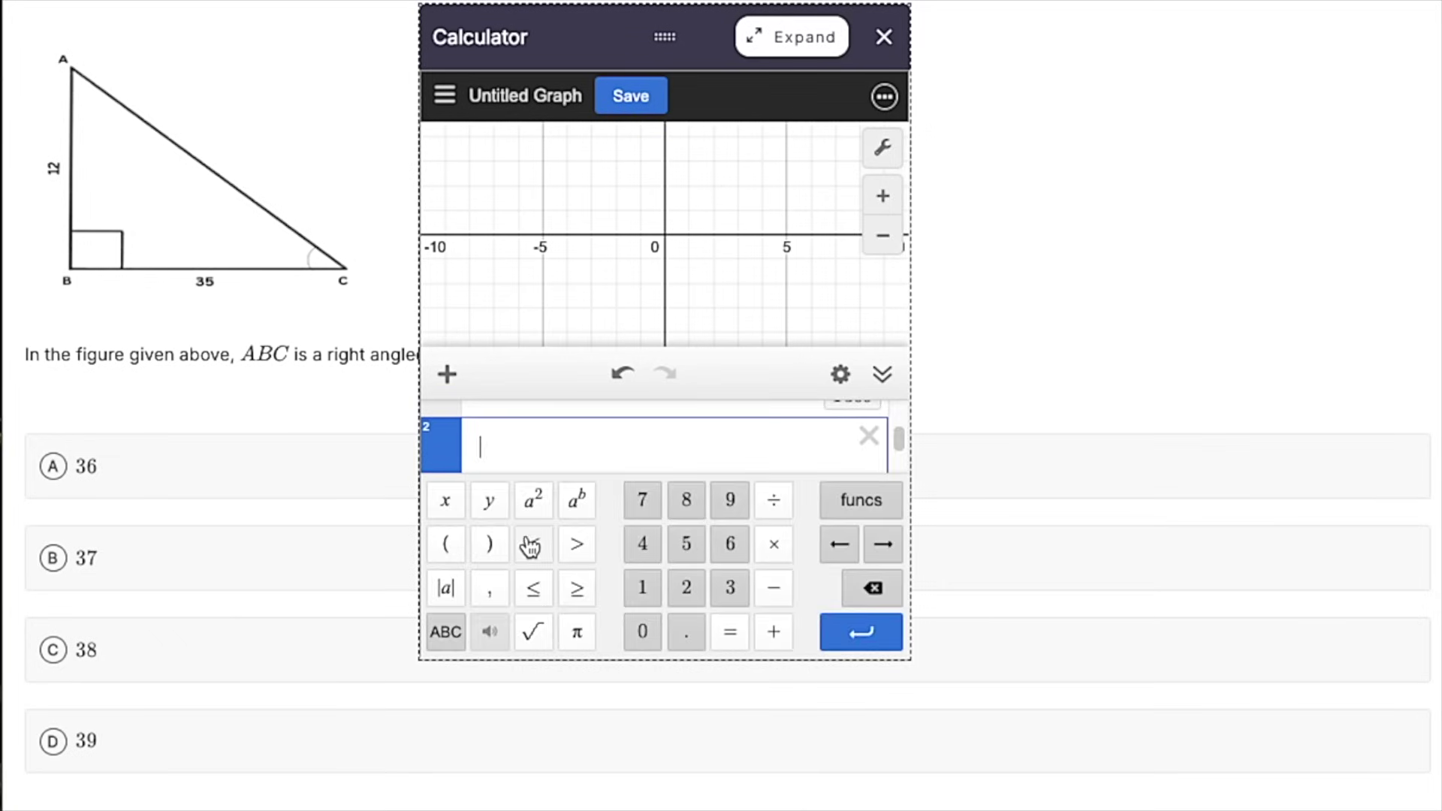
text(sqrt)
scroll(553, 476, up, 2)
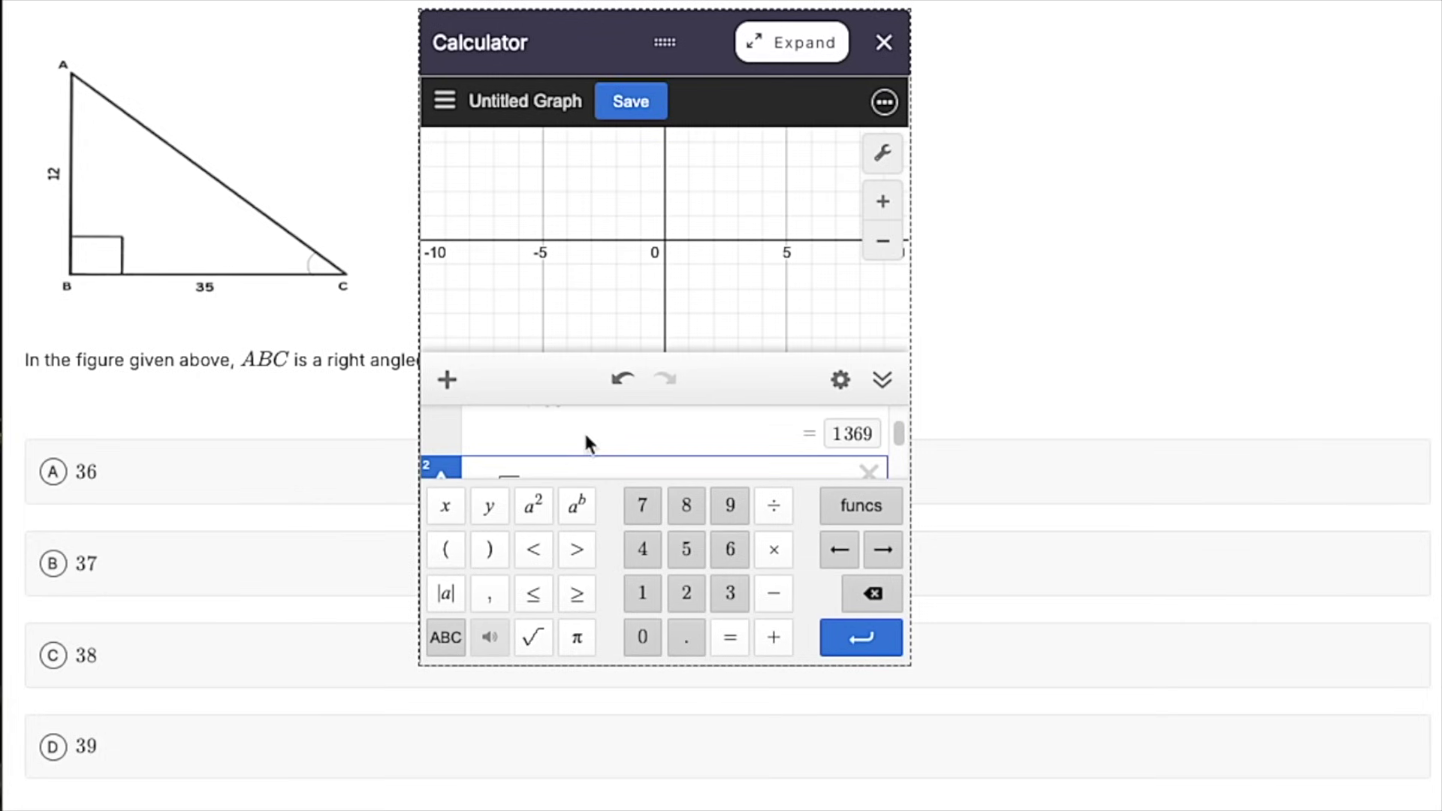
scroll(586, 438, up, 2)
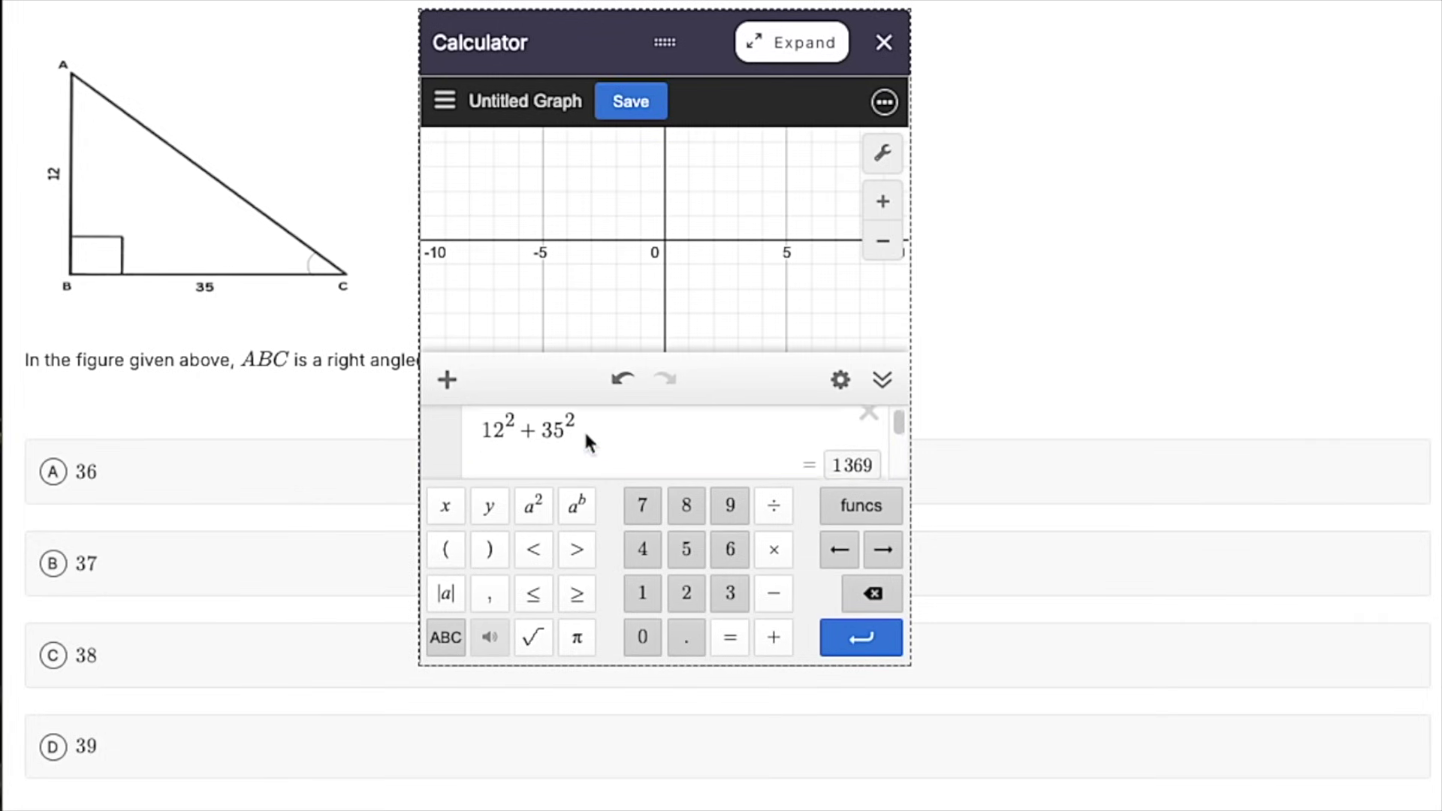
Wrap the sum in a square root to get √(12²+35²) = 37 and choose answer 37
click(584, 429)
key(Left)
key(Left)
key(Left)
key(Left)
key(Left)
key(Left)
key(Left)
key(Left)
text(sqrt)
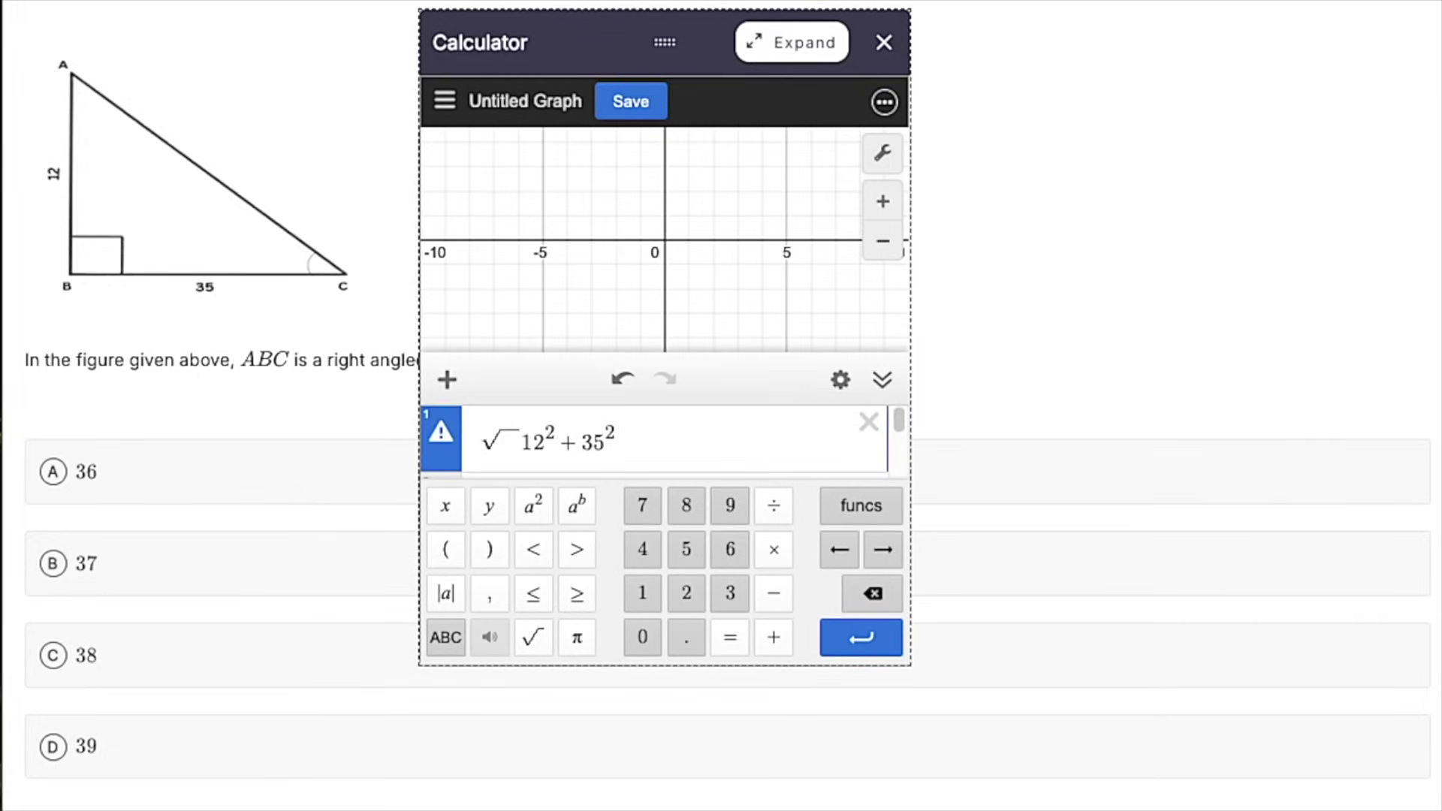
drag(521, 443, 618, 440)
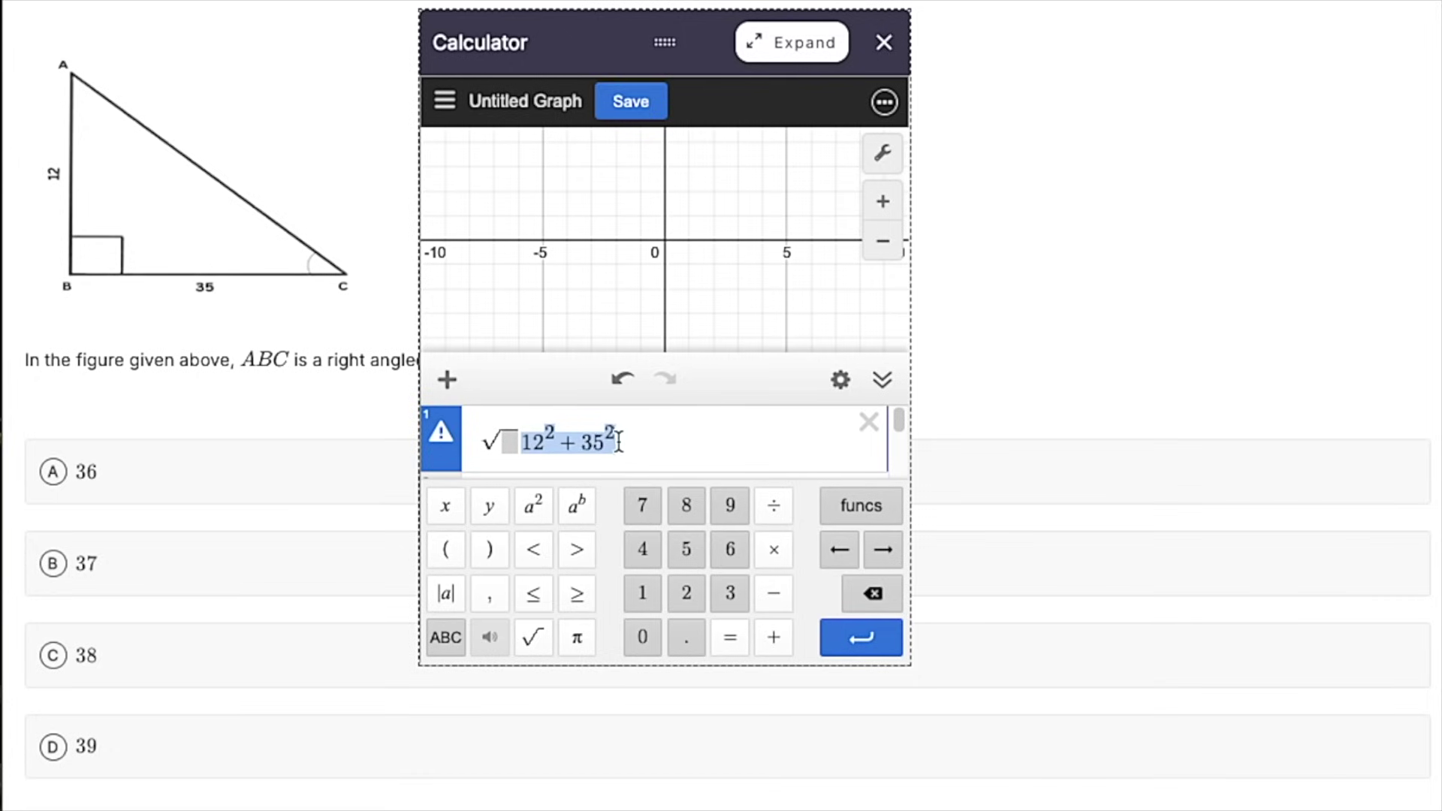
key(ctrl+x)
click(508, 443)
key(ctrl+v)
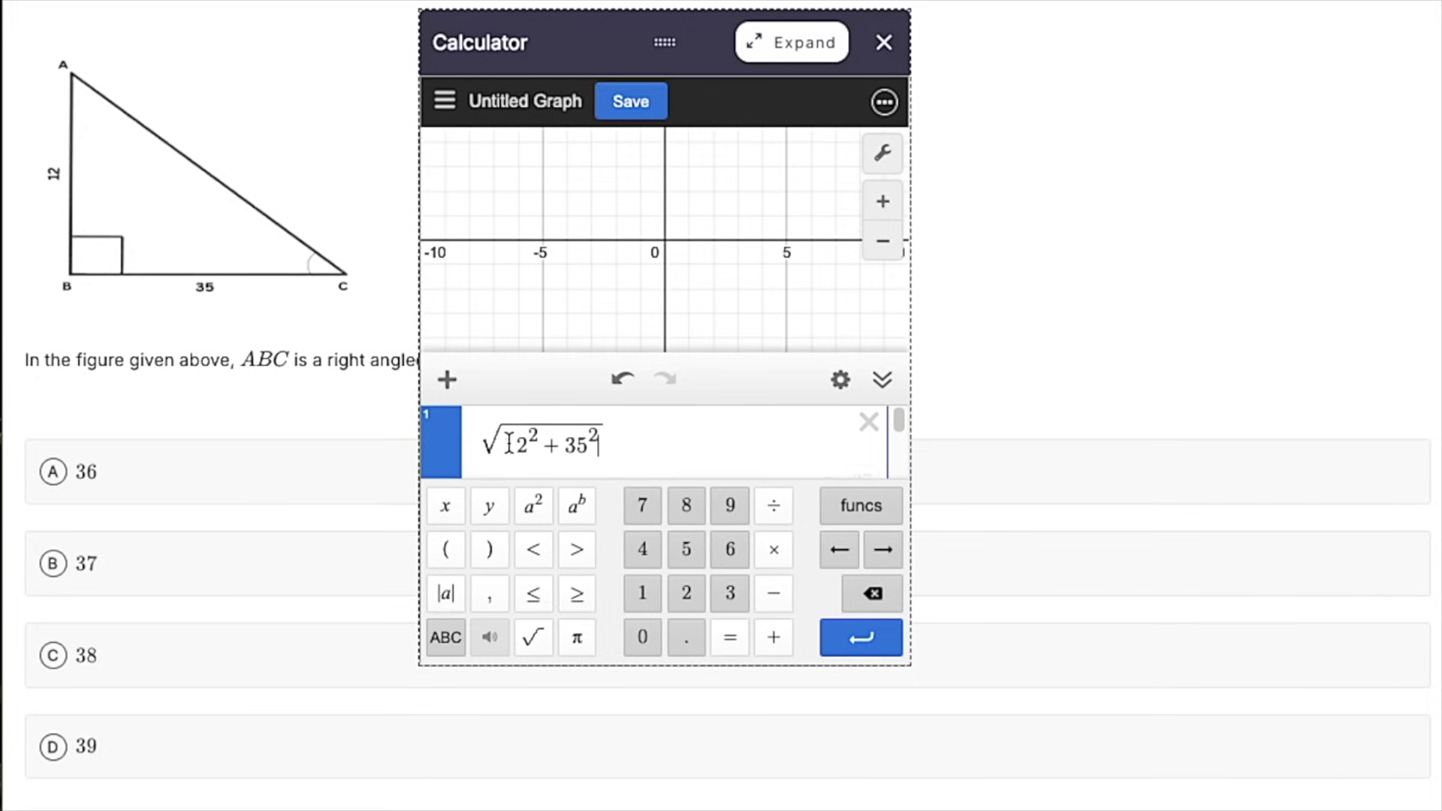
key(Return)
text(sqrt)
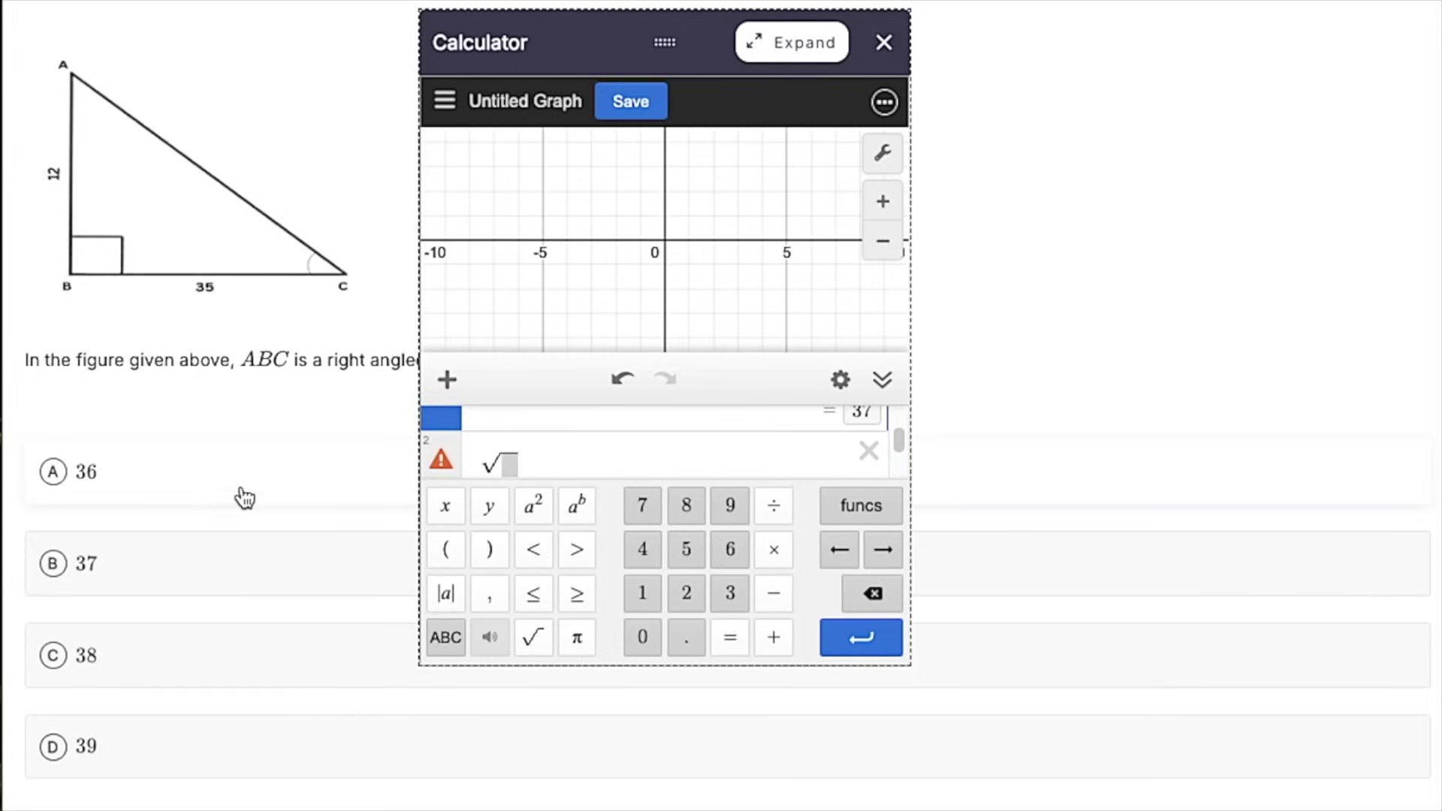
click(138, 570)
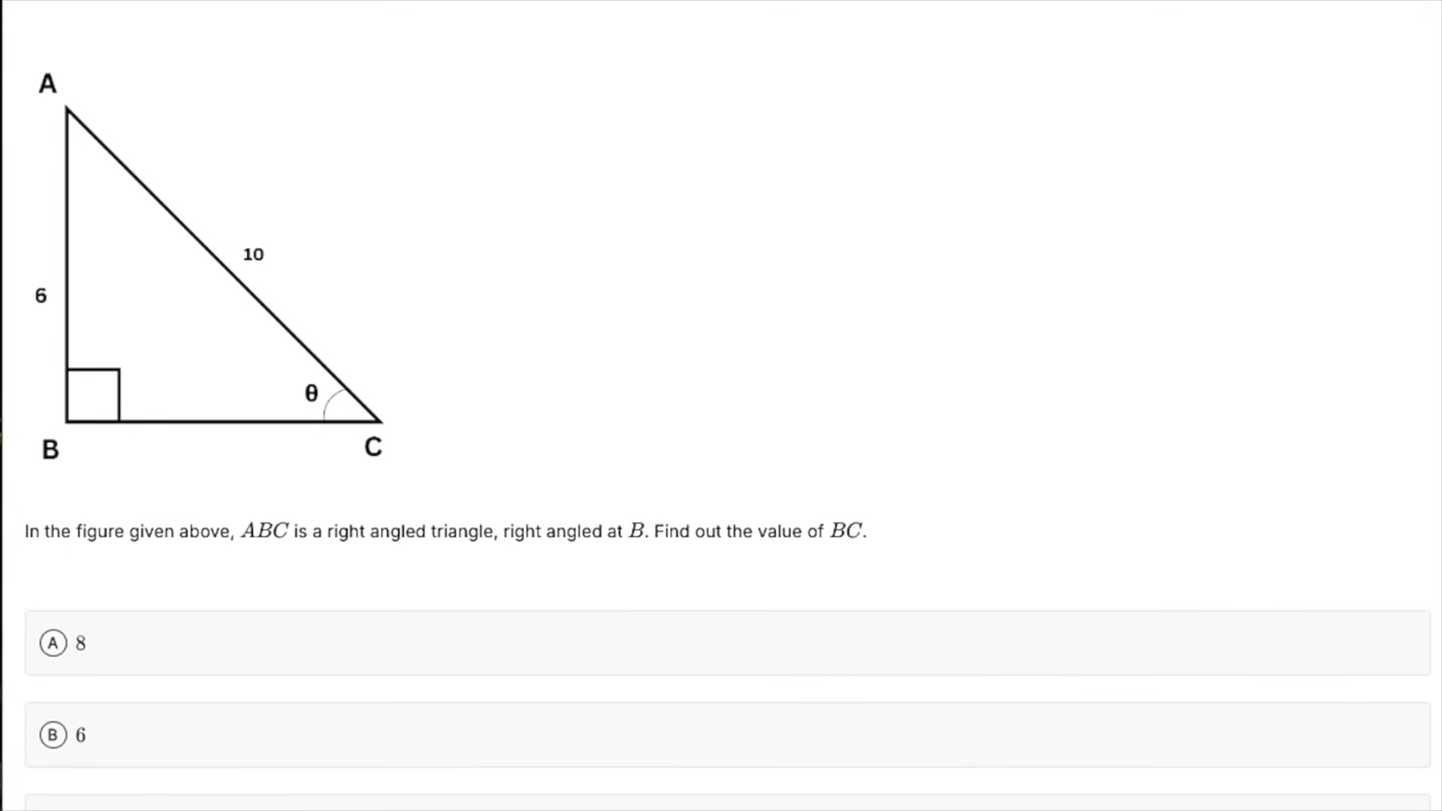
Move the calculator aside and delete the leftover square-root expression
drag(660, 44, 802, 45)
click(1004, 427)
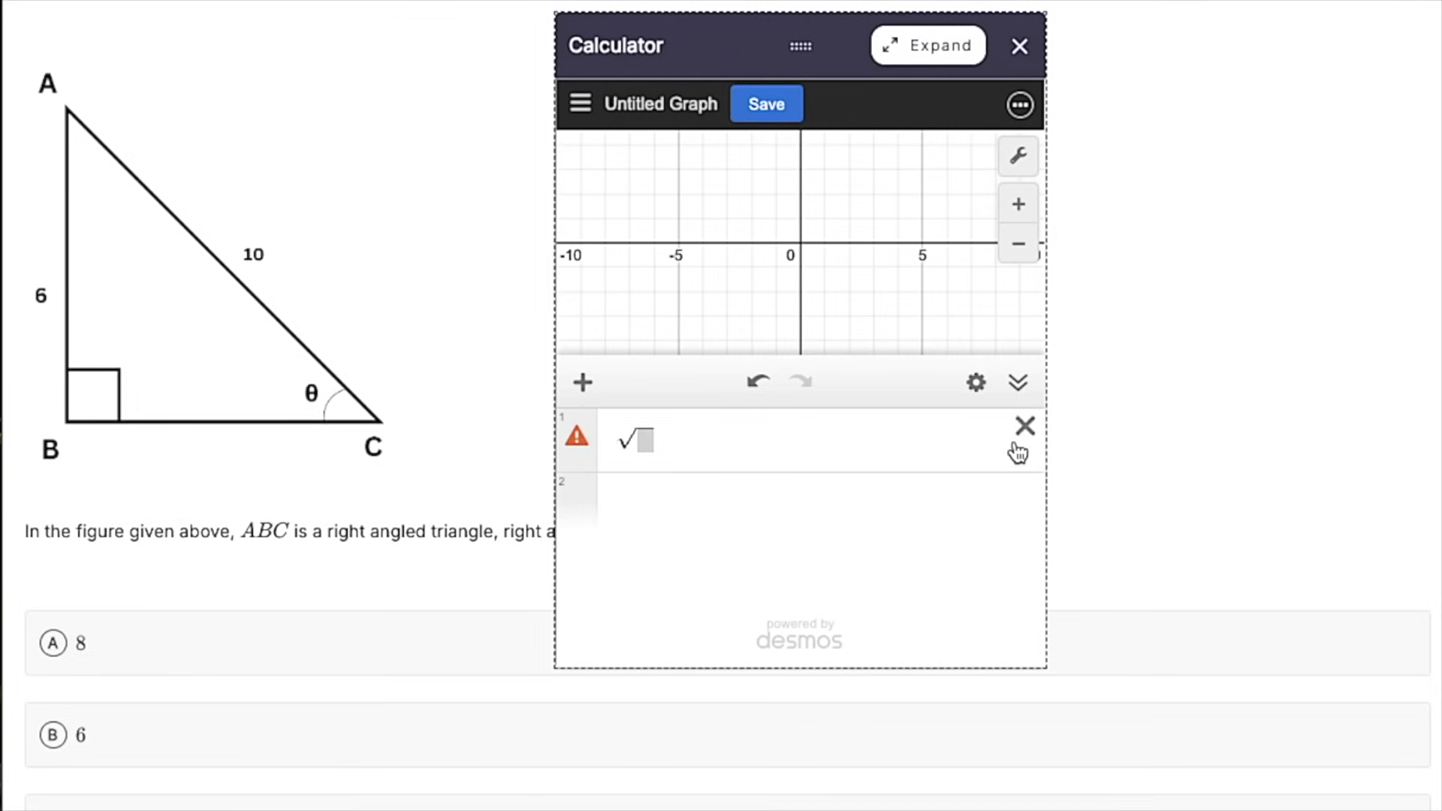
click(1018, 441)
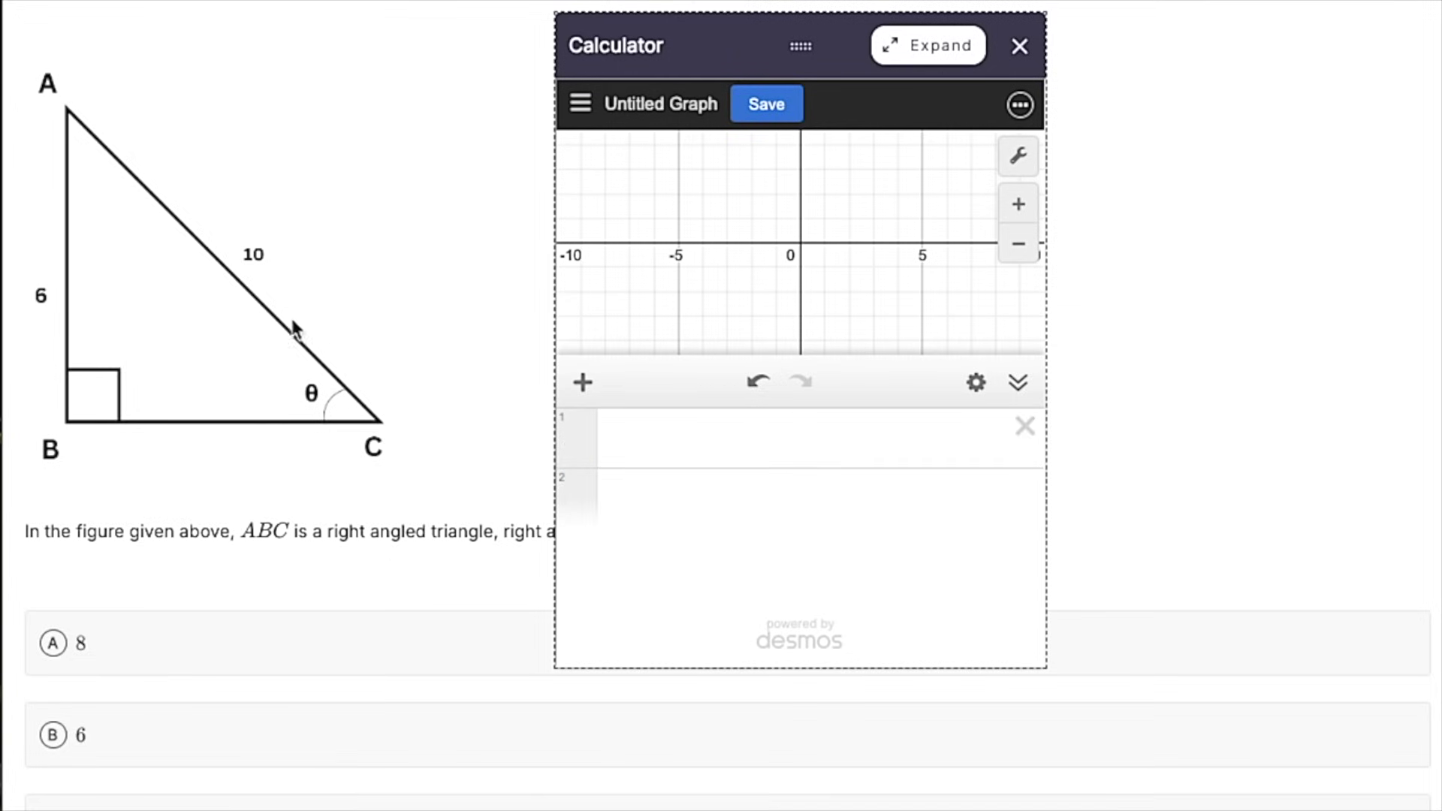
Enter 6^2+x^2=10^2, choose answer 8, and write 8 under side BC
click(627, 439)
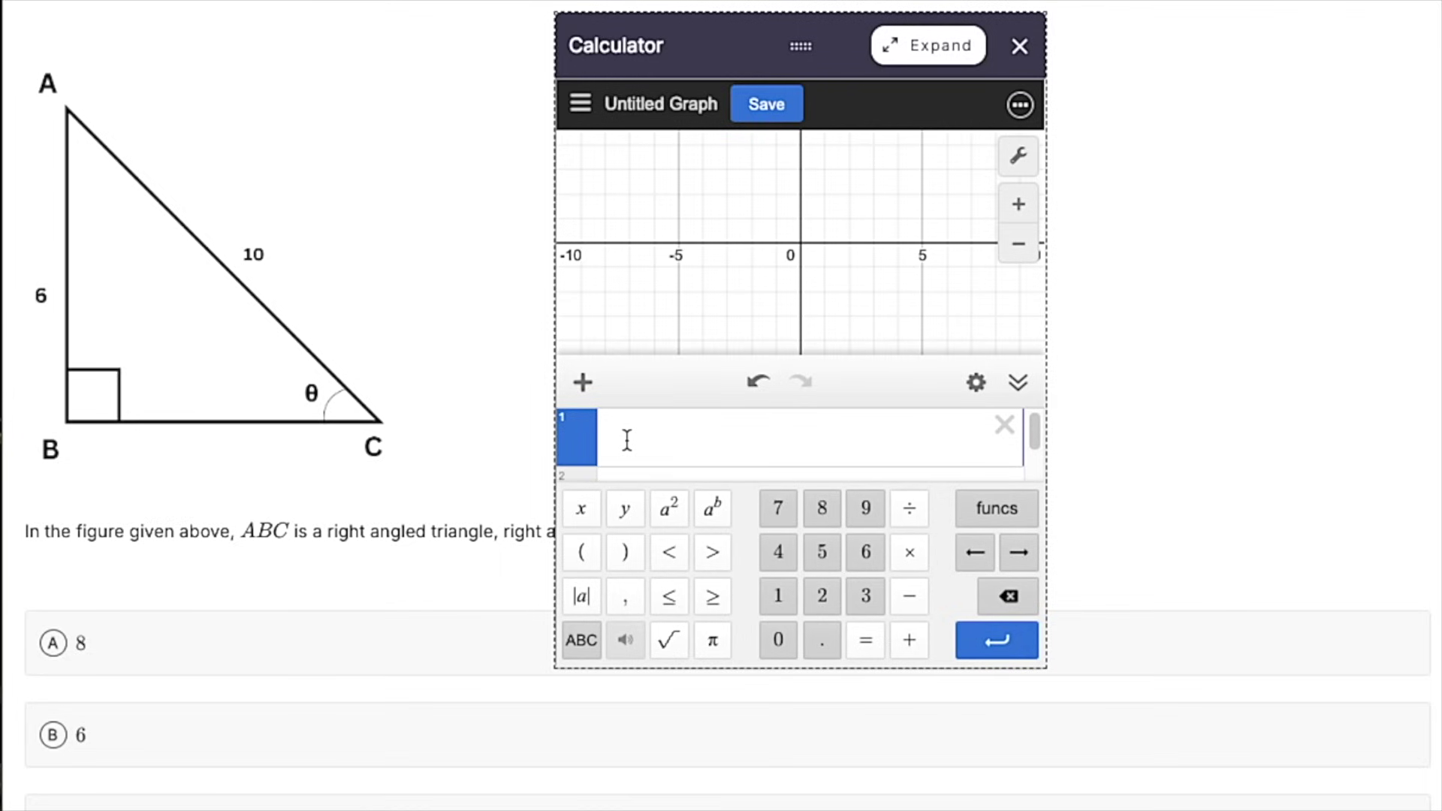
text(6^2)
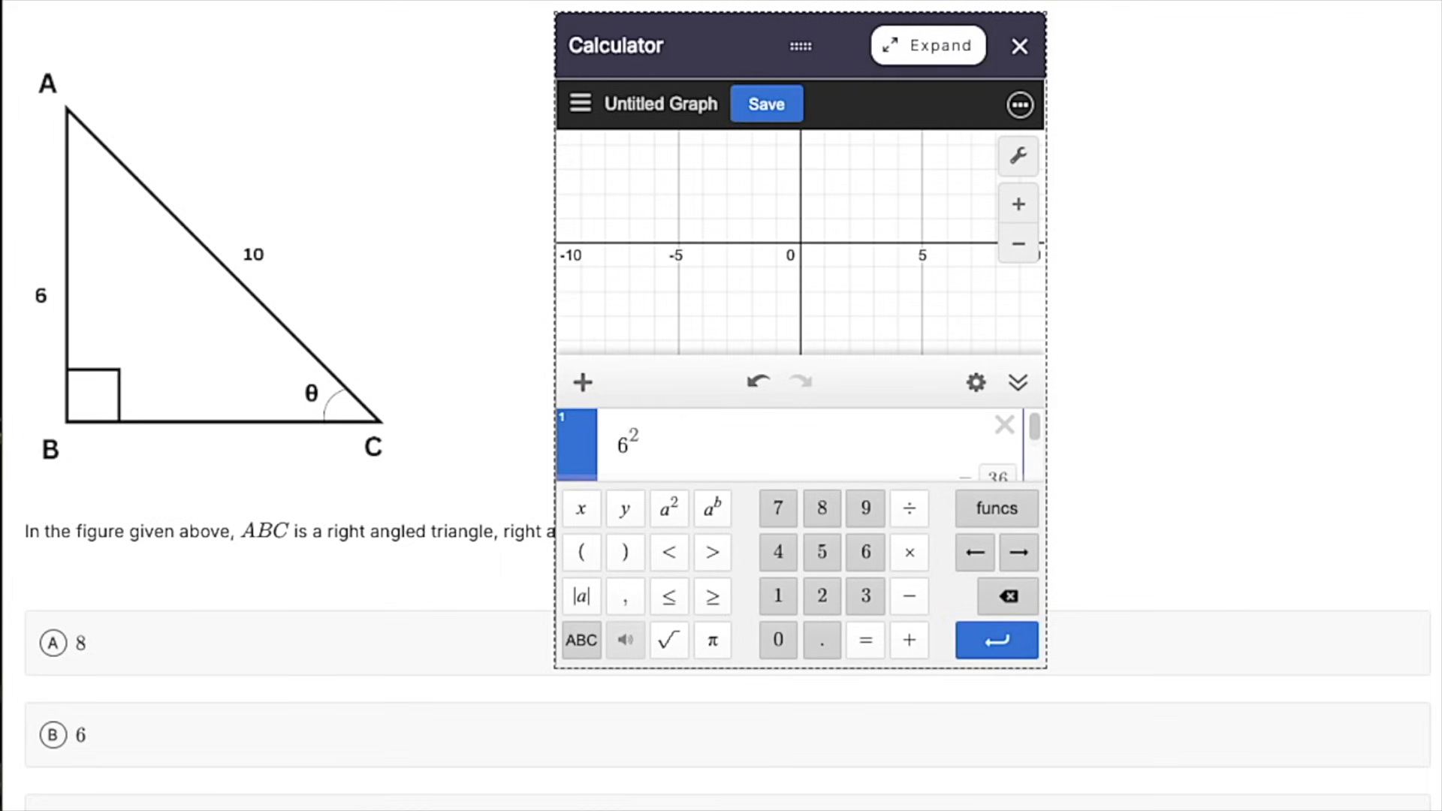
key(Right)
text(+)
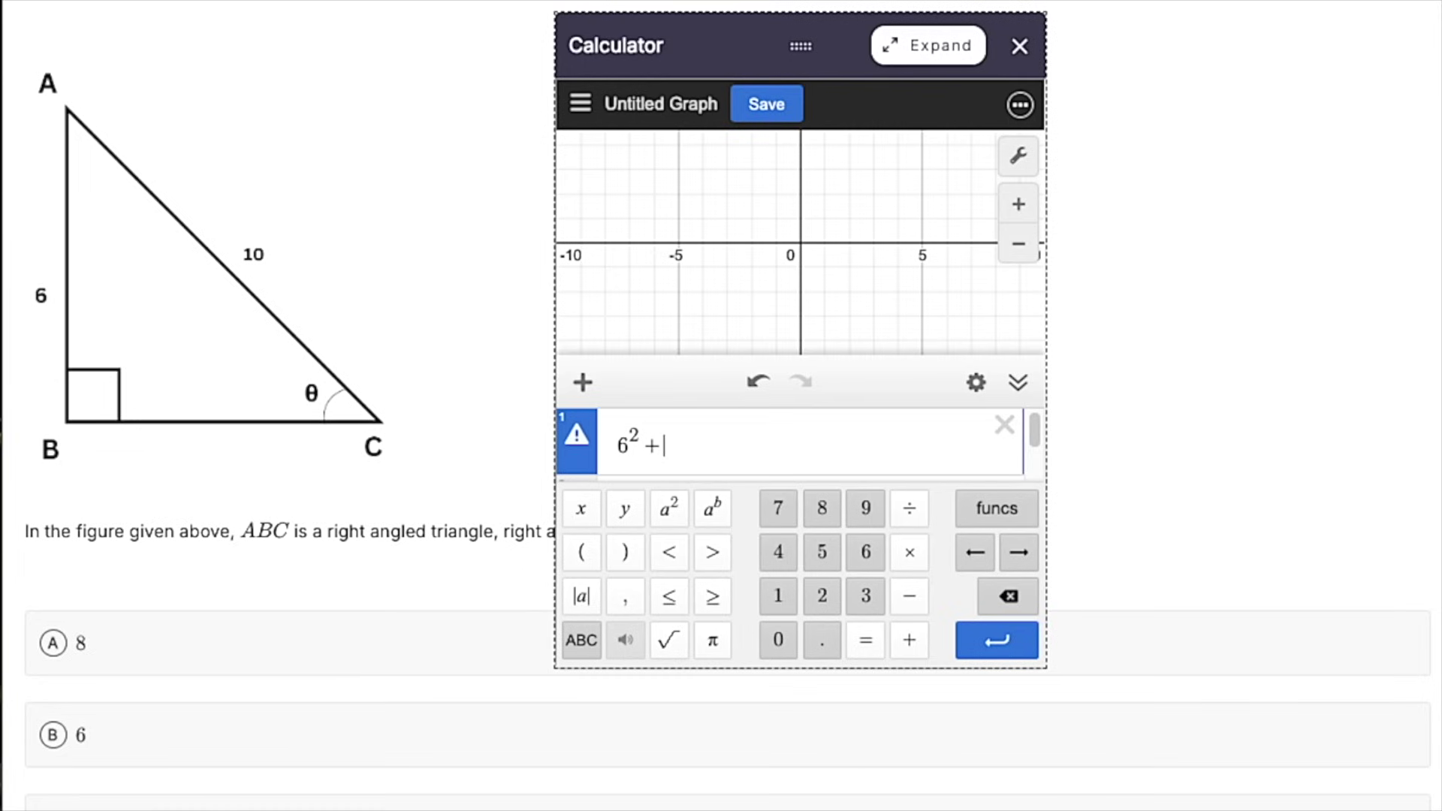
text(x^2)
key(Right)
text(=)
text(10^2)
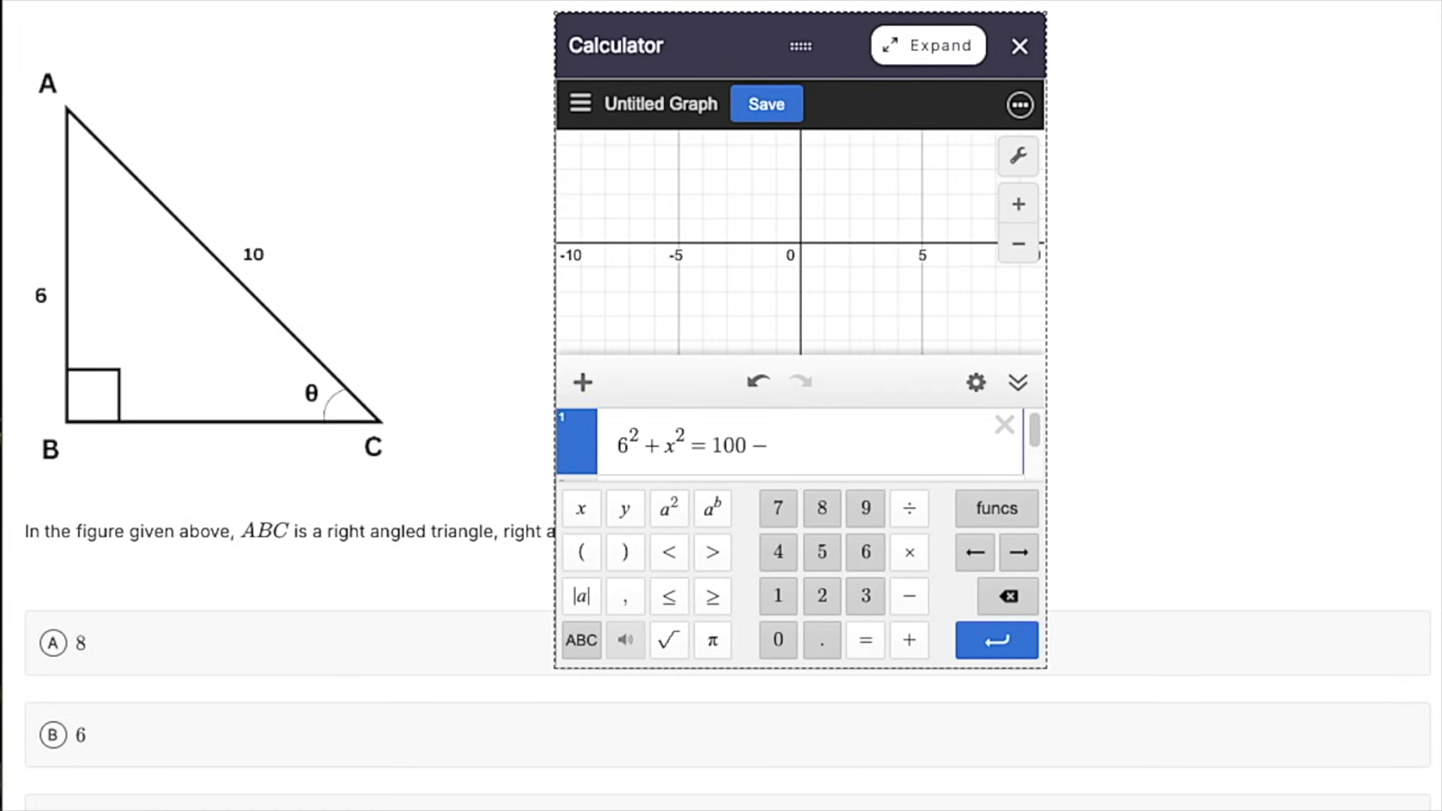
scroll(705, 296, down, 1)
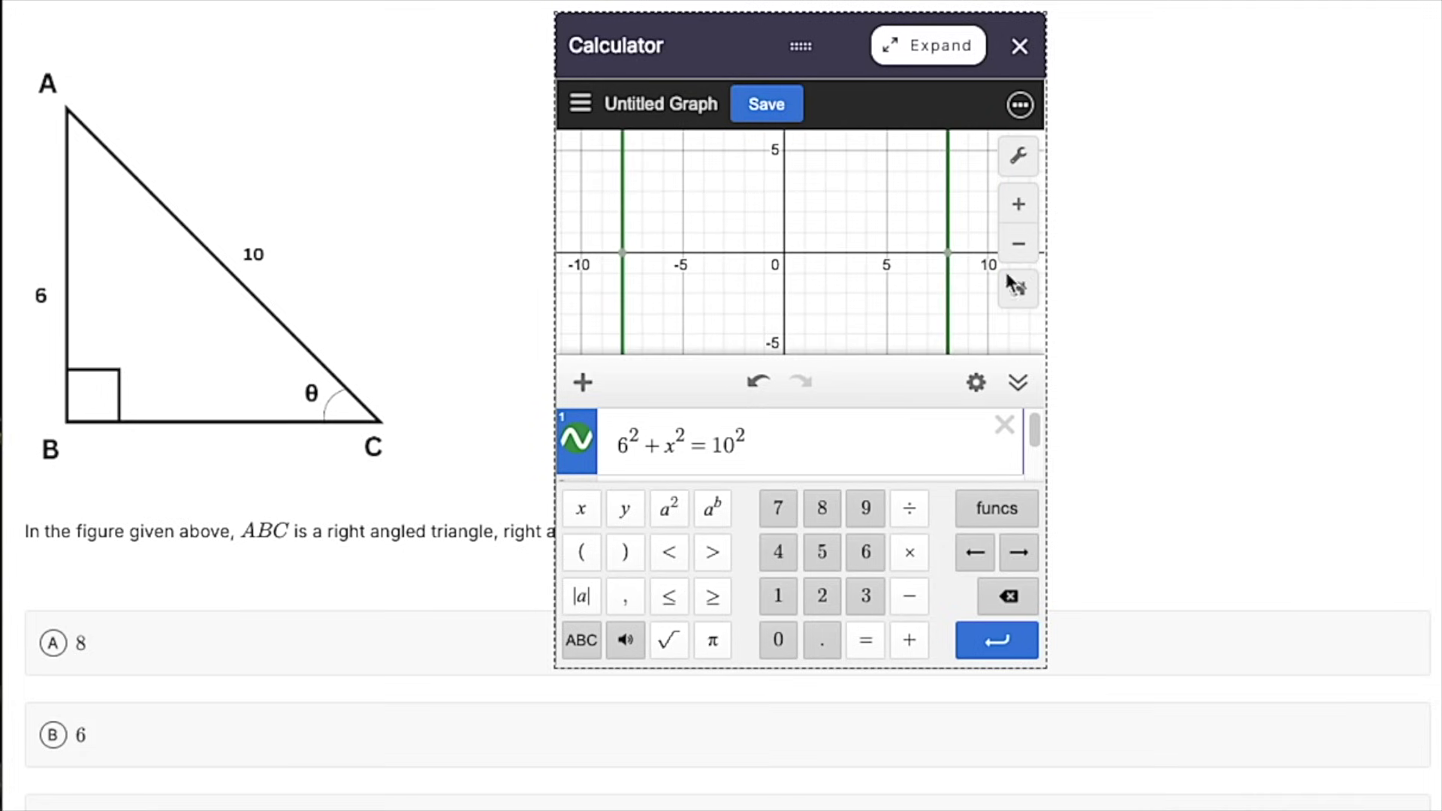
click(312, 635)
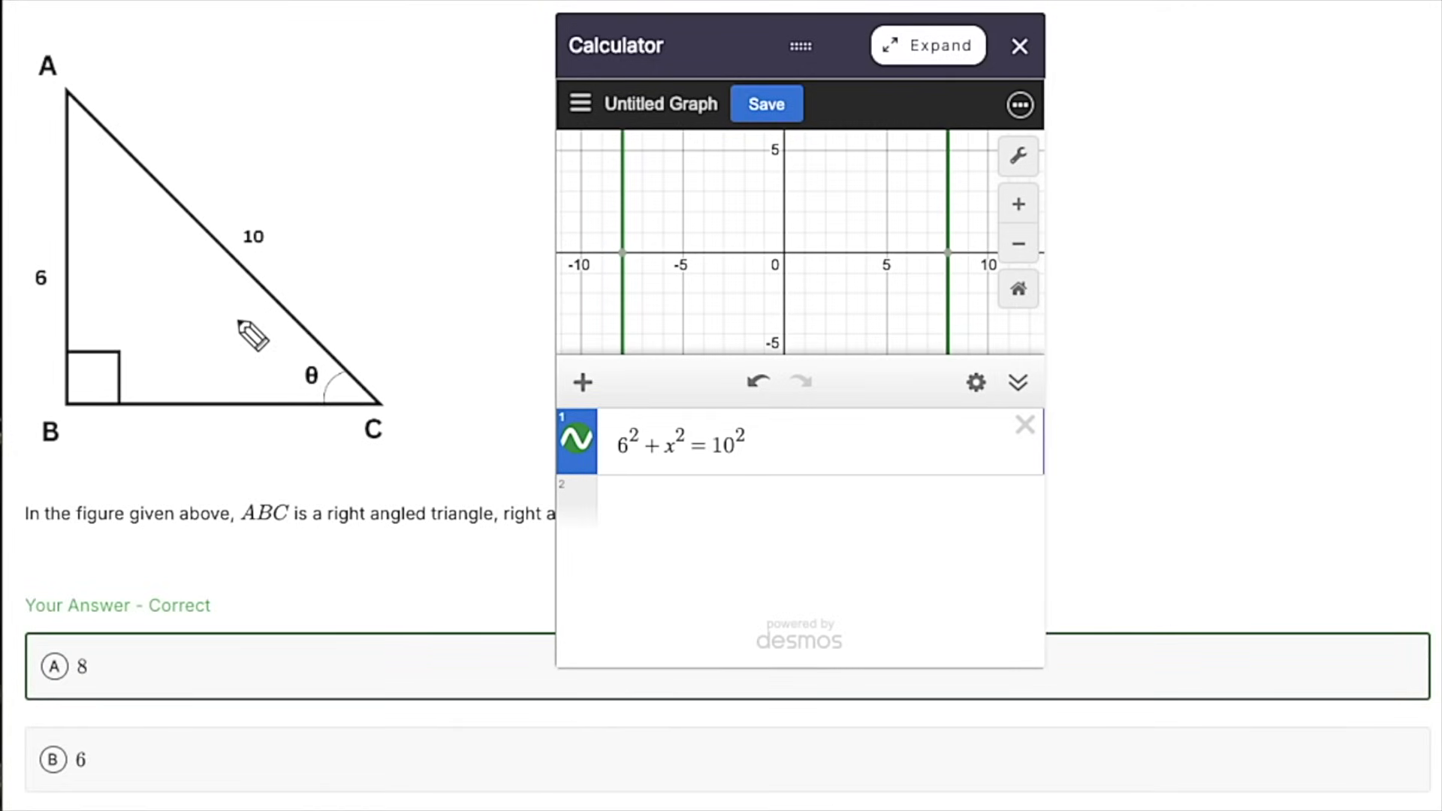
mouse_move(248, 413)
mouse_down()
mouse_move(219, 452)
mouse_move(234, 469)
mouse_move(262, 451)
mouse_move(216, 415)
mouse_move(248, 366)
mouse_move(248, 405)
mouse_up()
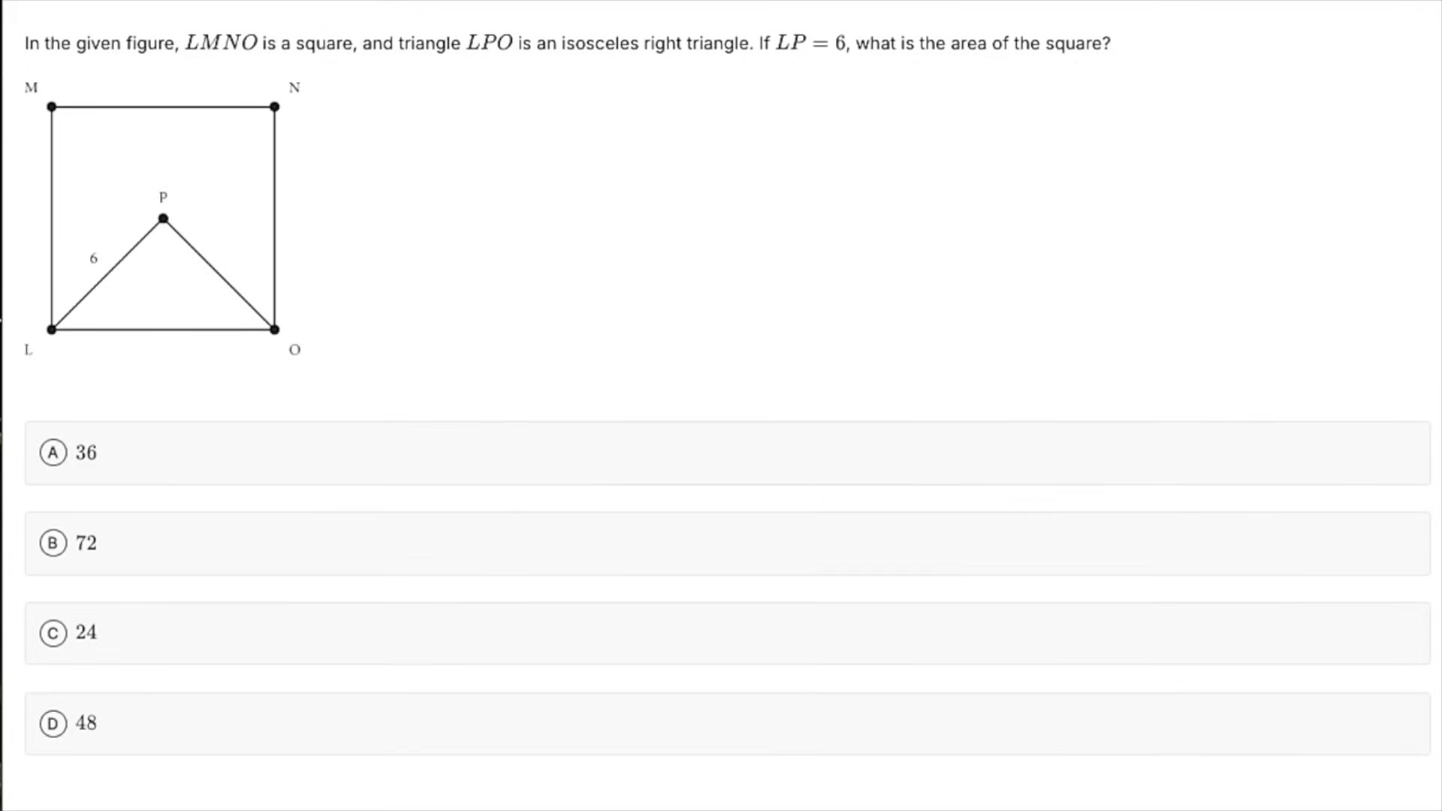
Extend LP to corner N, label the diagonal 12, and mark the angles at N, L and O
drag(118, 198, 105, 234)
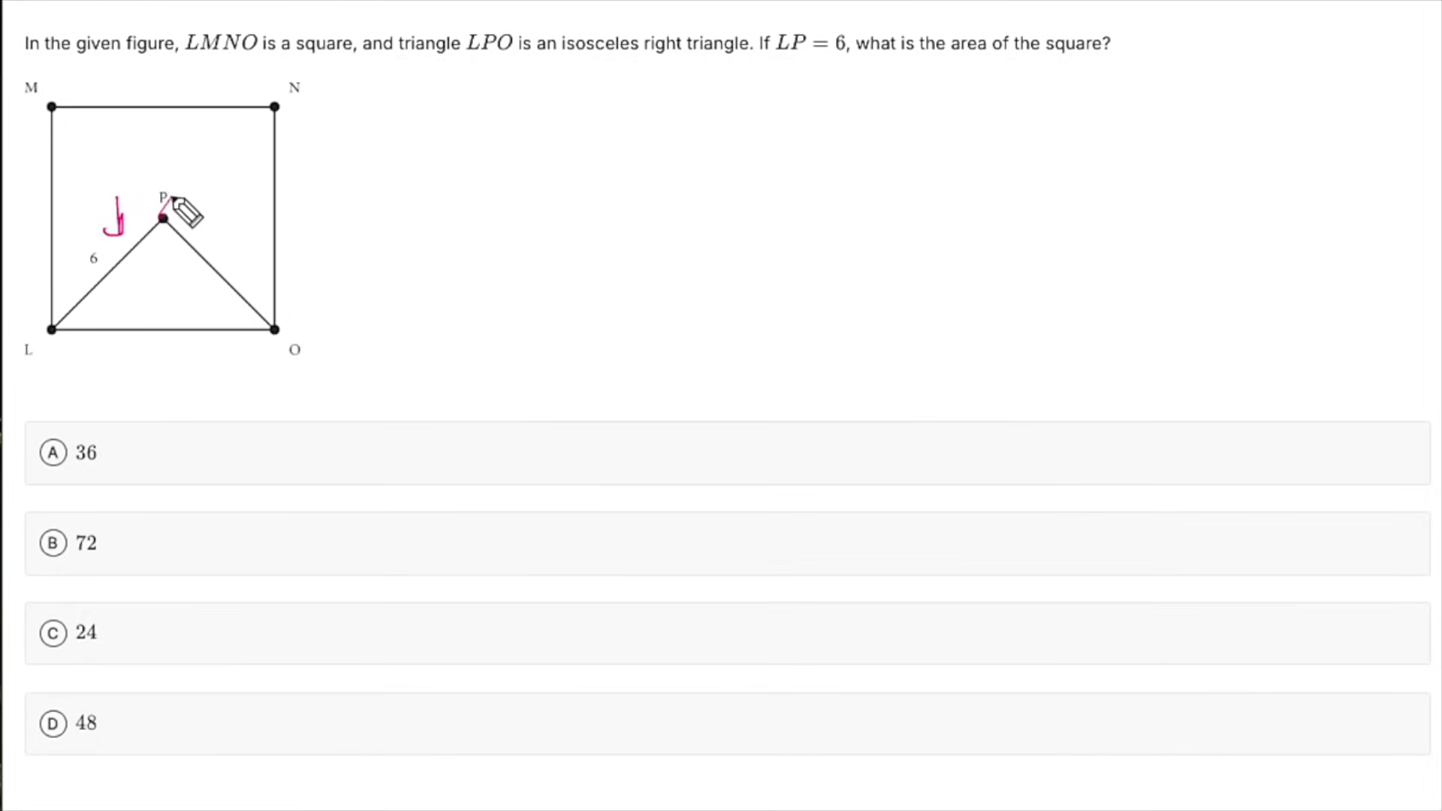
drag(164, 217, 276, 105)
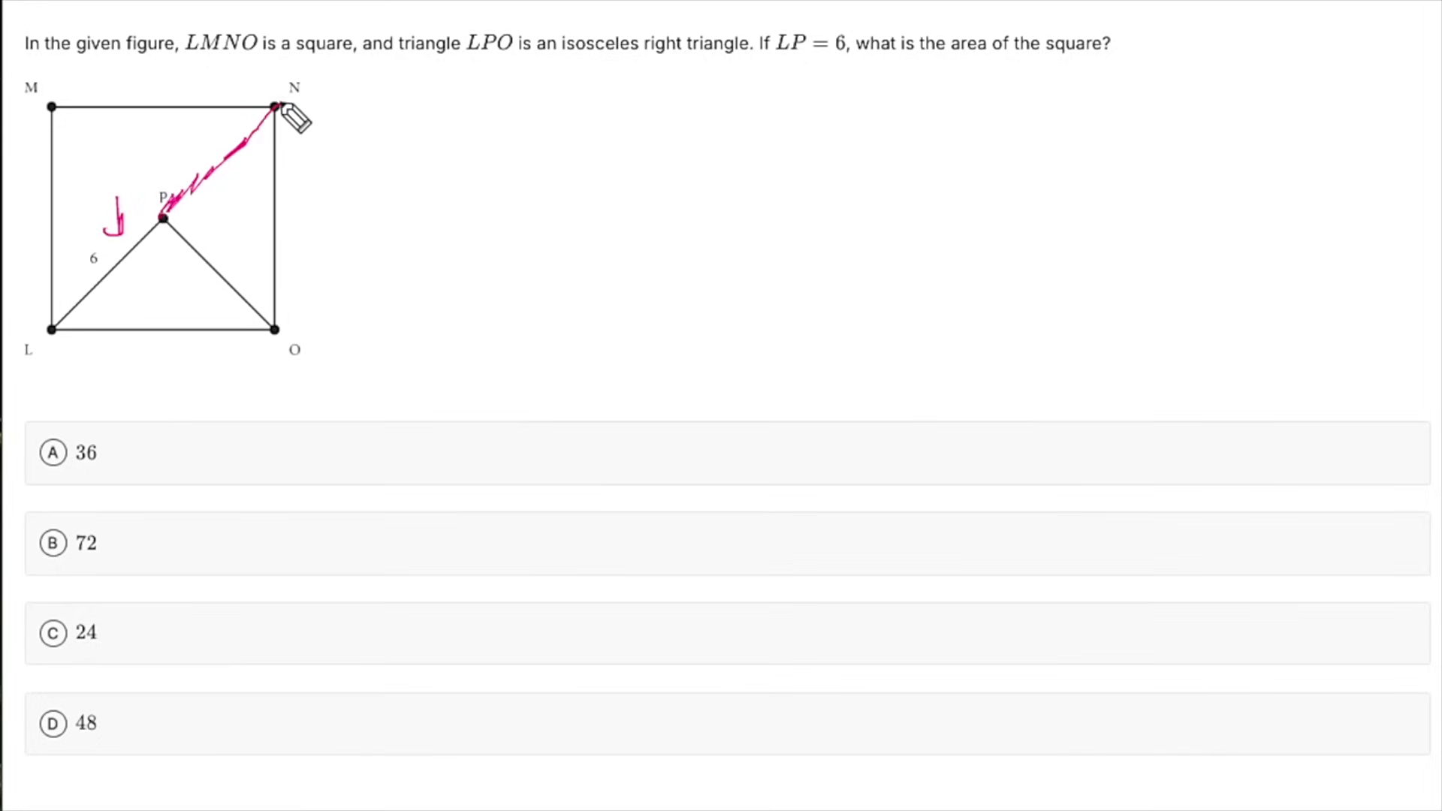
mouse_move(142, 147)
mouse_down()
mouse_move(144, 192)
mouse_move(197, 166)
mouse_up()
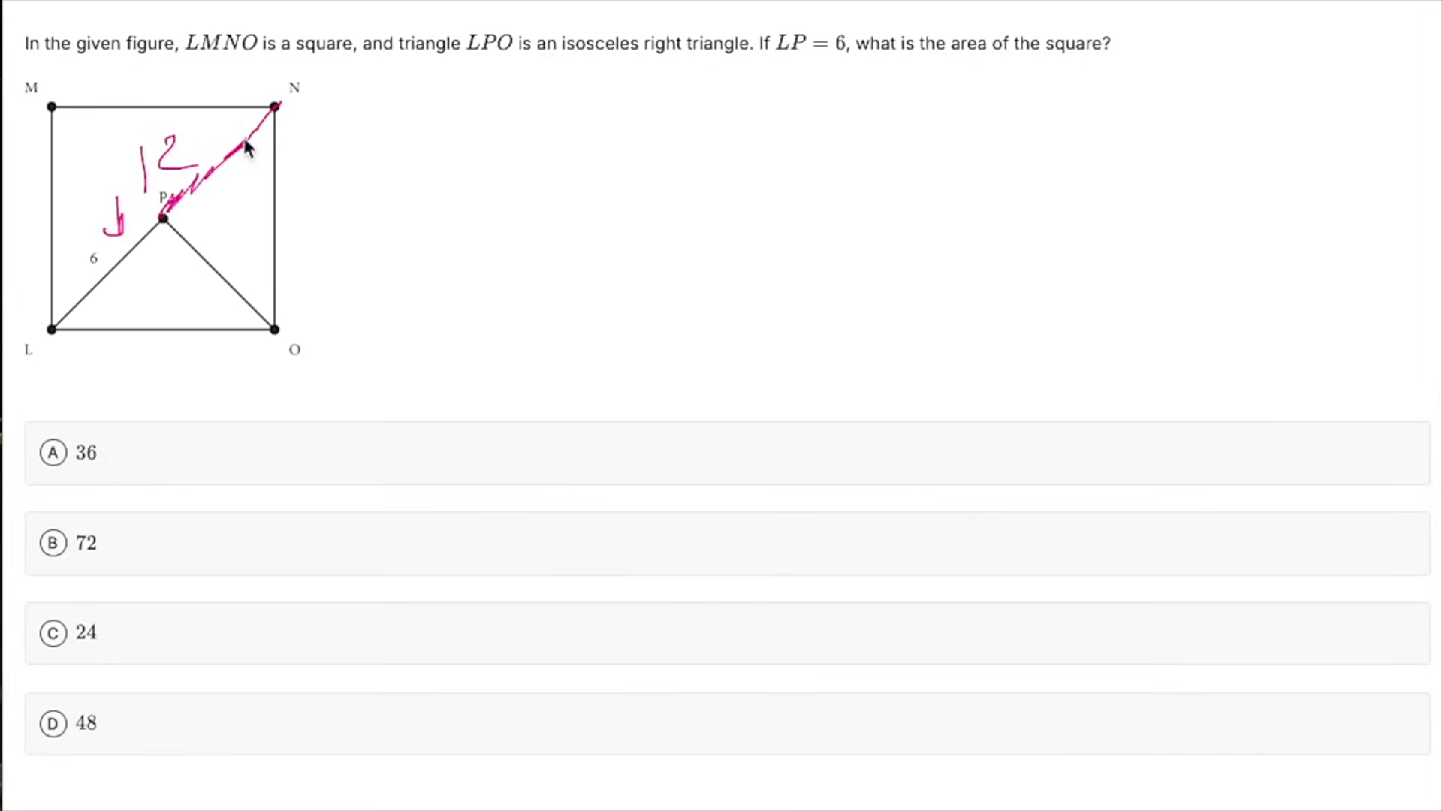
drag(244, 141, 278, 154)
drag(97, 285, 114, 330)
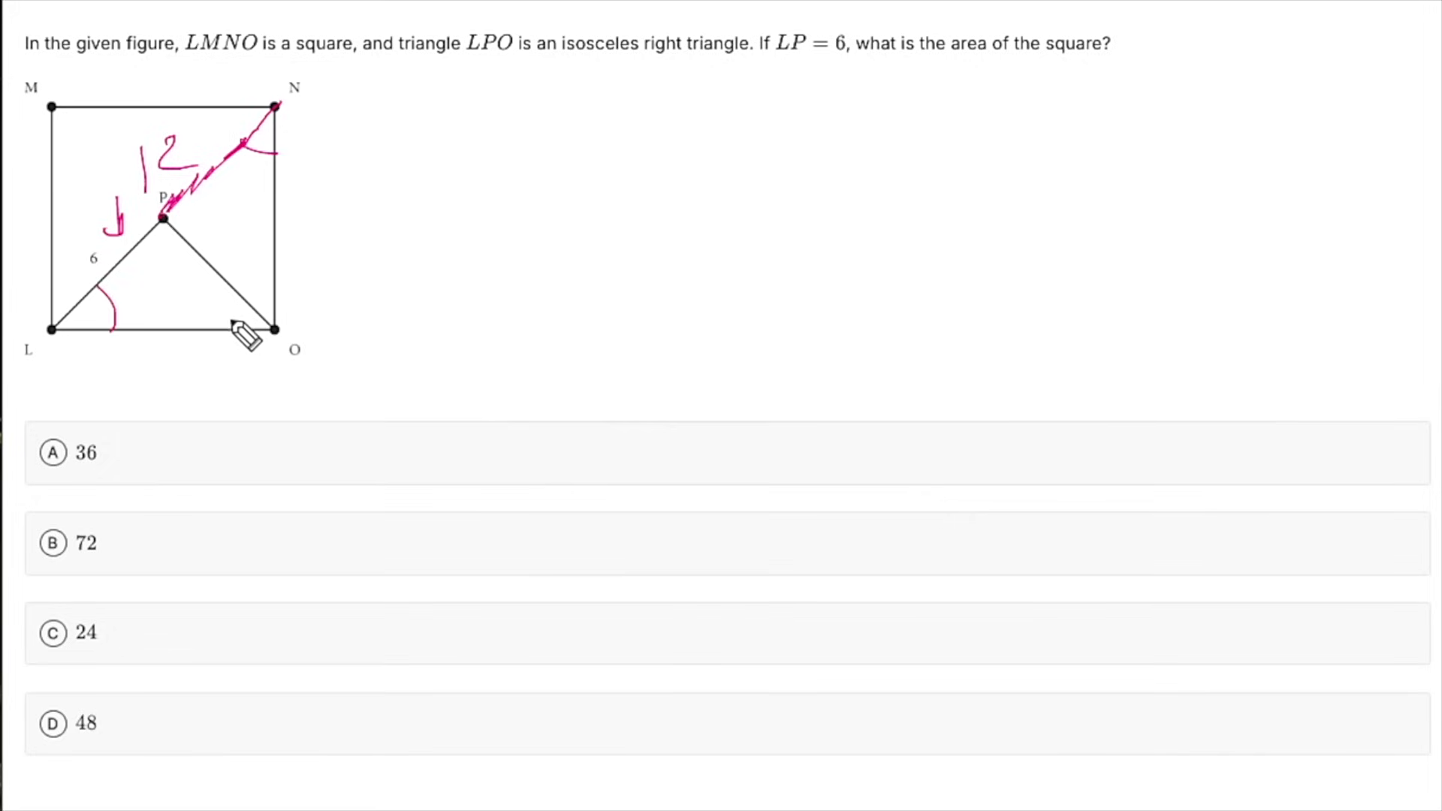
drag(229, 326, 229, 286)
Label the square's sides x and write √2 beside the diagonal's 12
drag(365, 169, 305, 239)
drag(320, 185, 389, 220)
mouse_move(170, 330)
mouse_down()
mouse_move(122, 395)
mouse_move(182, 375)
mouse_up()
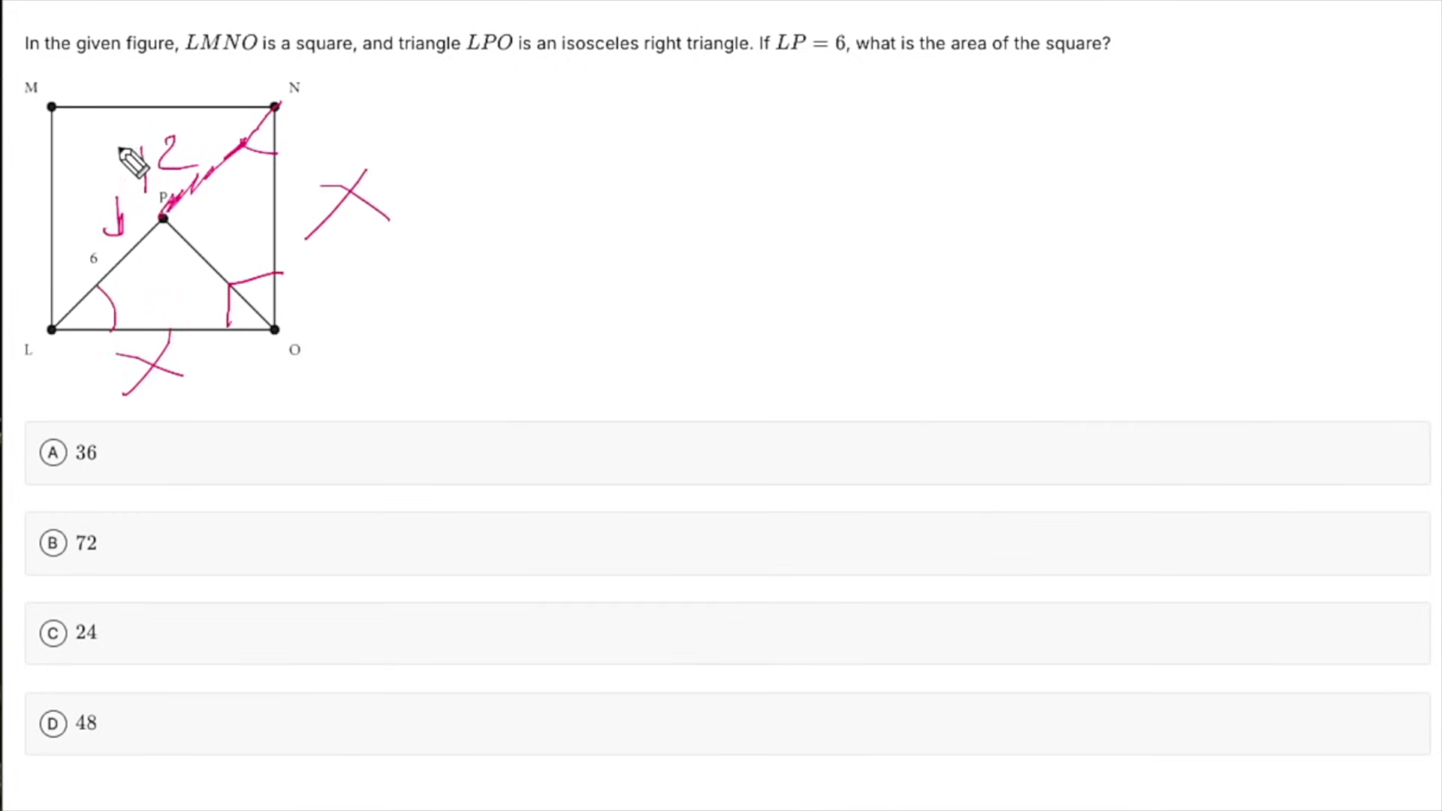
mouse_move(95, 132)
mouse_down()
mouse_move(69, 183)
mouse_move(110, 165)
mouse_move(164, 94)
mouse_up()
drag(156, 109, 183, 129)
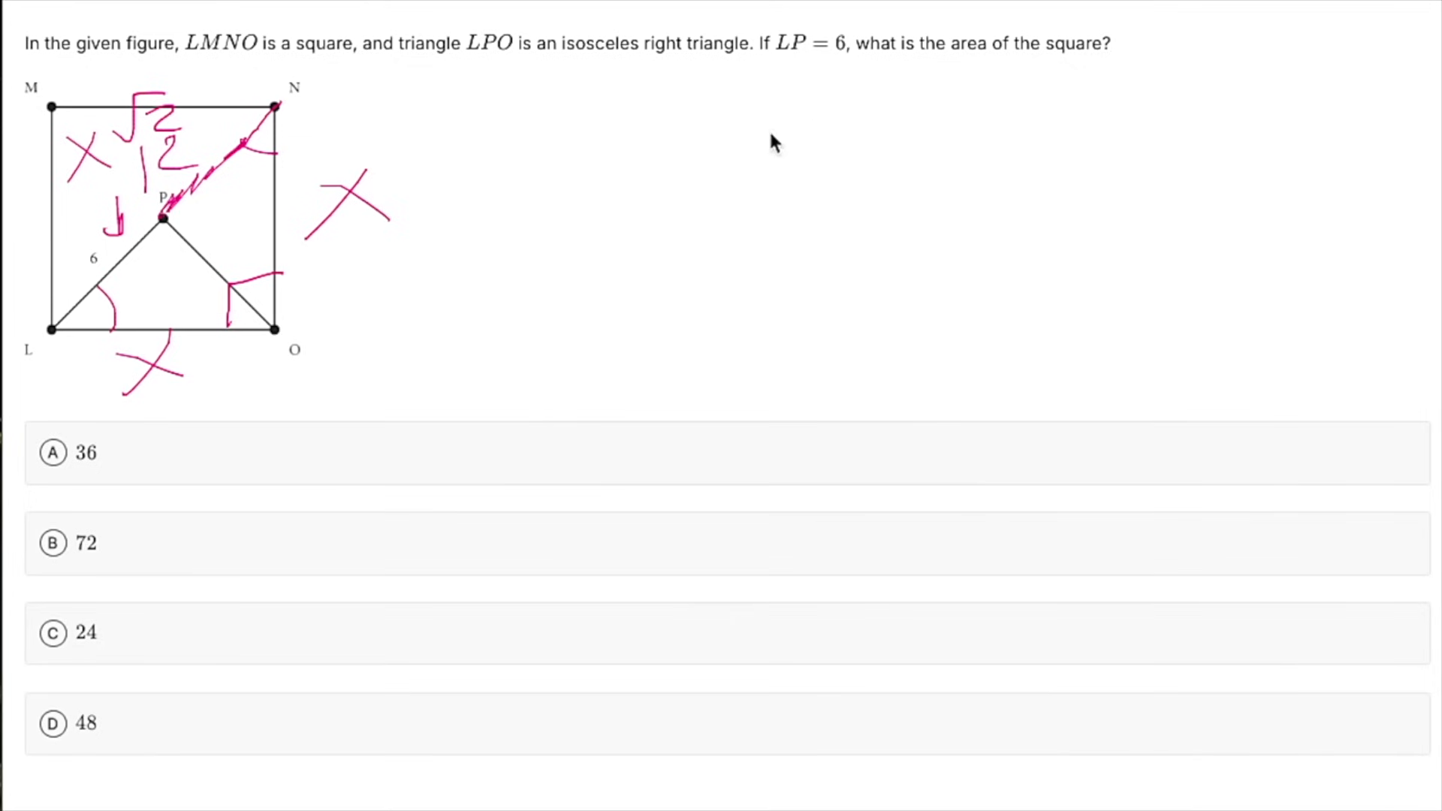
Handwrite the equation x√2 = 12 to the right of the figure
drag(846, 104, 737, 190)
drag(764, 126, 836, 180)
mouse_move(865, 112)
mouse_down()
mouse_move(904, 170)
mouse_move(1058, 66)
mouse_up()
drag(947, 113, 997, 156)
drag(1119, 99, 1210, 98)
drag(1130, 141, 1215, 141)
drag(1289, 66, 1265, 156)
drag(1315, 69, 1395, 145)
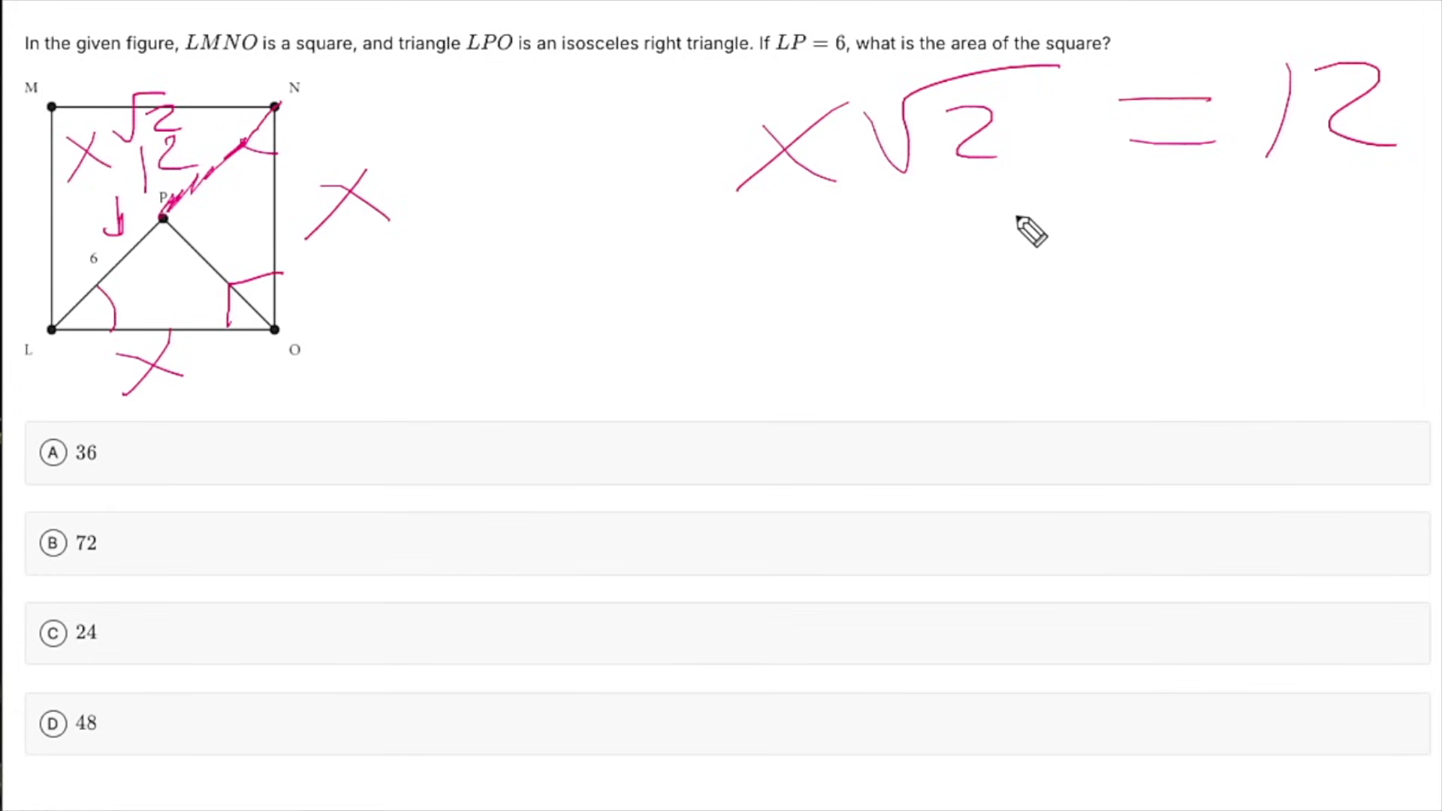
Write x = 12/√2 below the first equation
drag(1145, 257, 1069, 334)
drag(1113, 273, 1169, 312)
drag(1199, 242, 1292, 280)
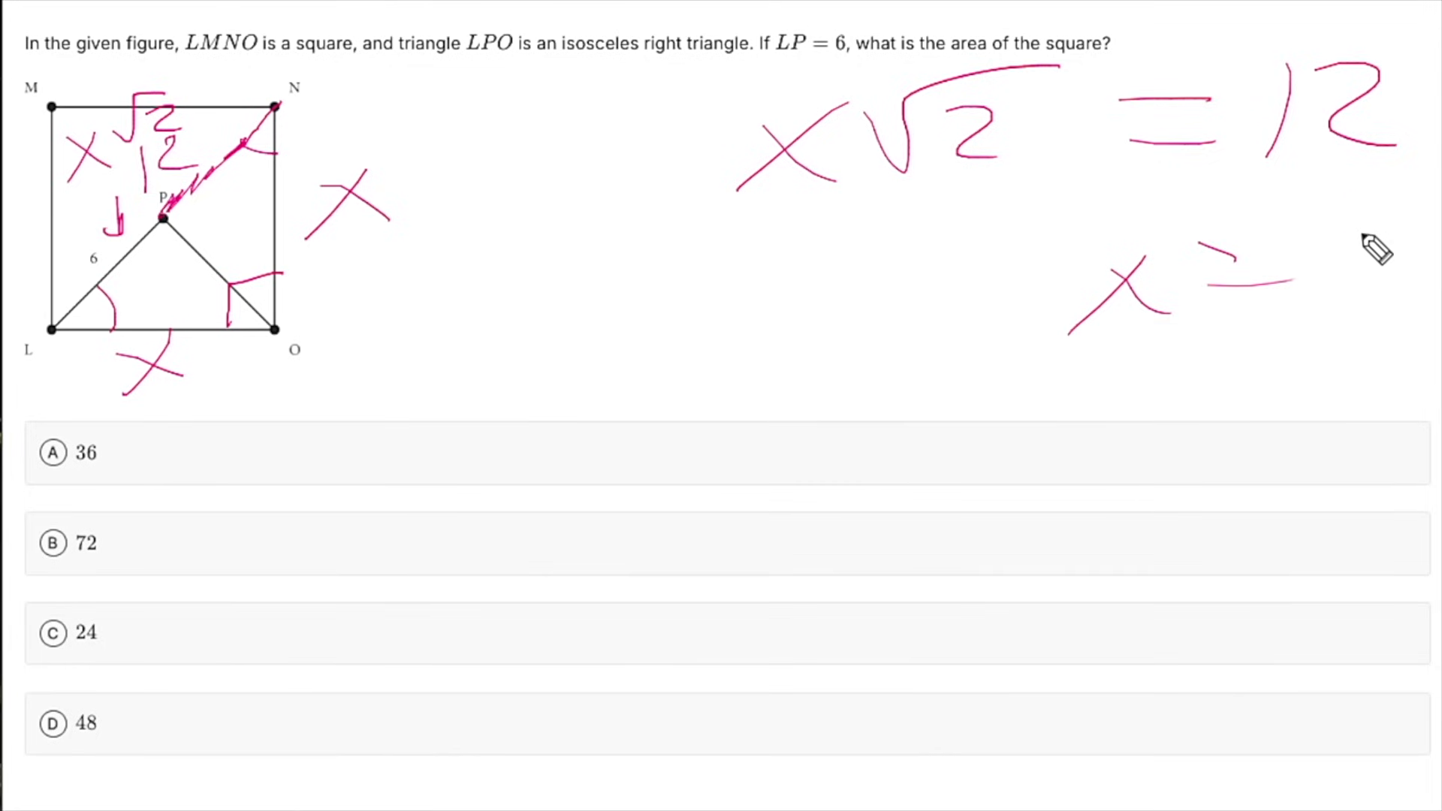
drag(1351, 194, 1353, 264)
drag(1402, 200, 1440, 240)
drag(1273, 284, 1441, 278)
mouse_move(1363, 322)
mouse_down()
mouse_move(1378, 347)
mouse_move(1441, 297)
mouse_up()
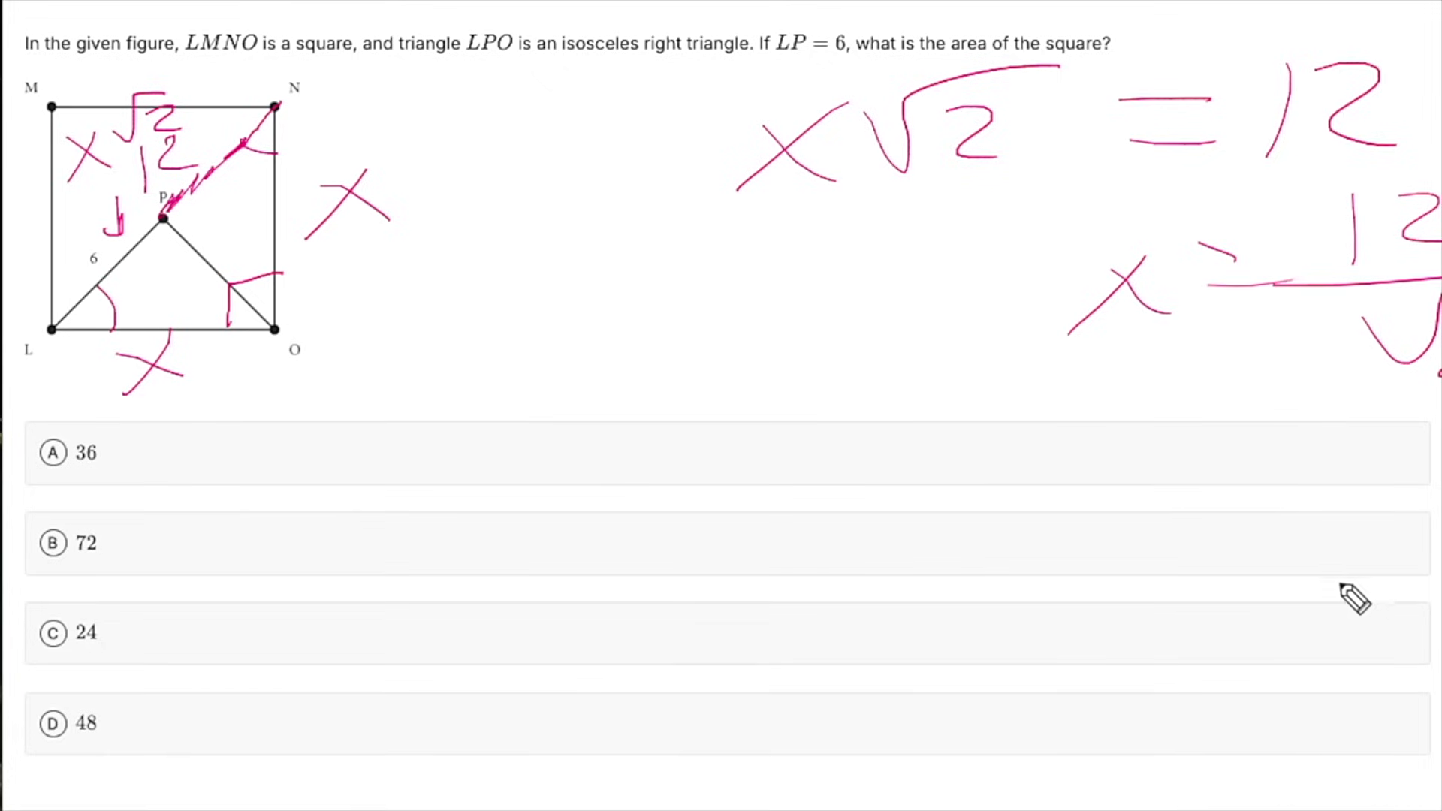
Write (12/√2)² for the area and choose answer 72
mouse_move(1340, 593)
mouse_down()
mouse_move(1340, 524)
mouse_move(1430, 572)
mouse_up()
drag(1263, 614, 1438, 591)
mouse_move(1301, 645)
mouse_down()
mouse_move(1314, 664)
mouse_move(1438, 622)
mouse_move(1438, 697)
mouse_up()
mouse_move(1300, 508)
mouse_down()
mouse_move(1213, 672)
mouse_move(1254, 700)
mouse_up()
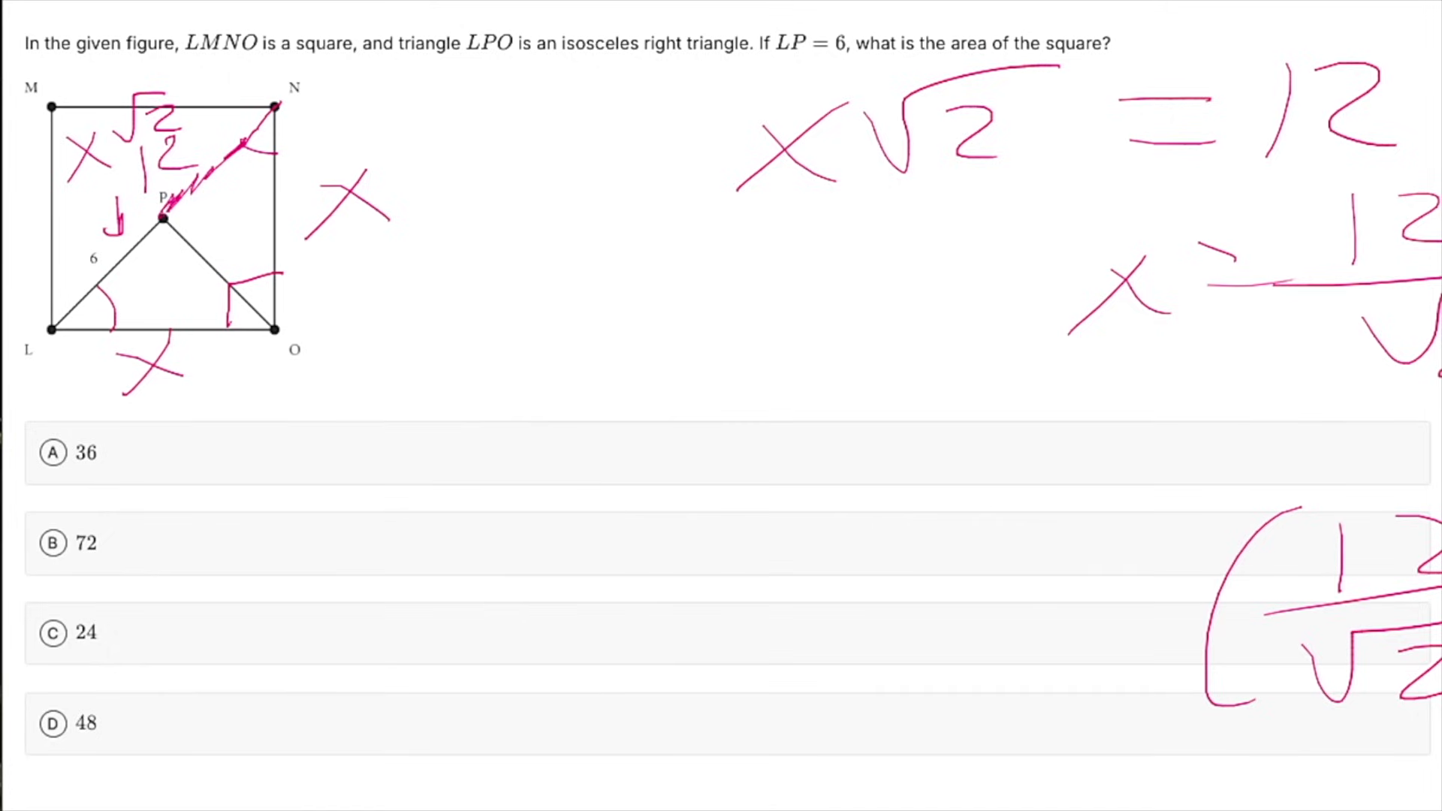
click(92, 548)
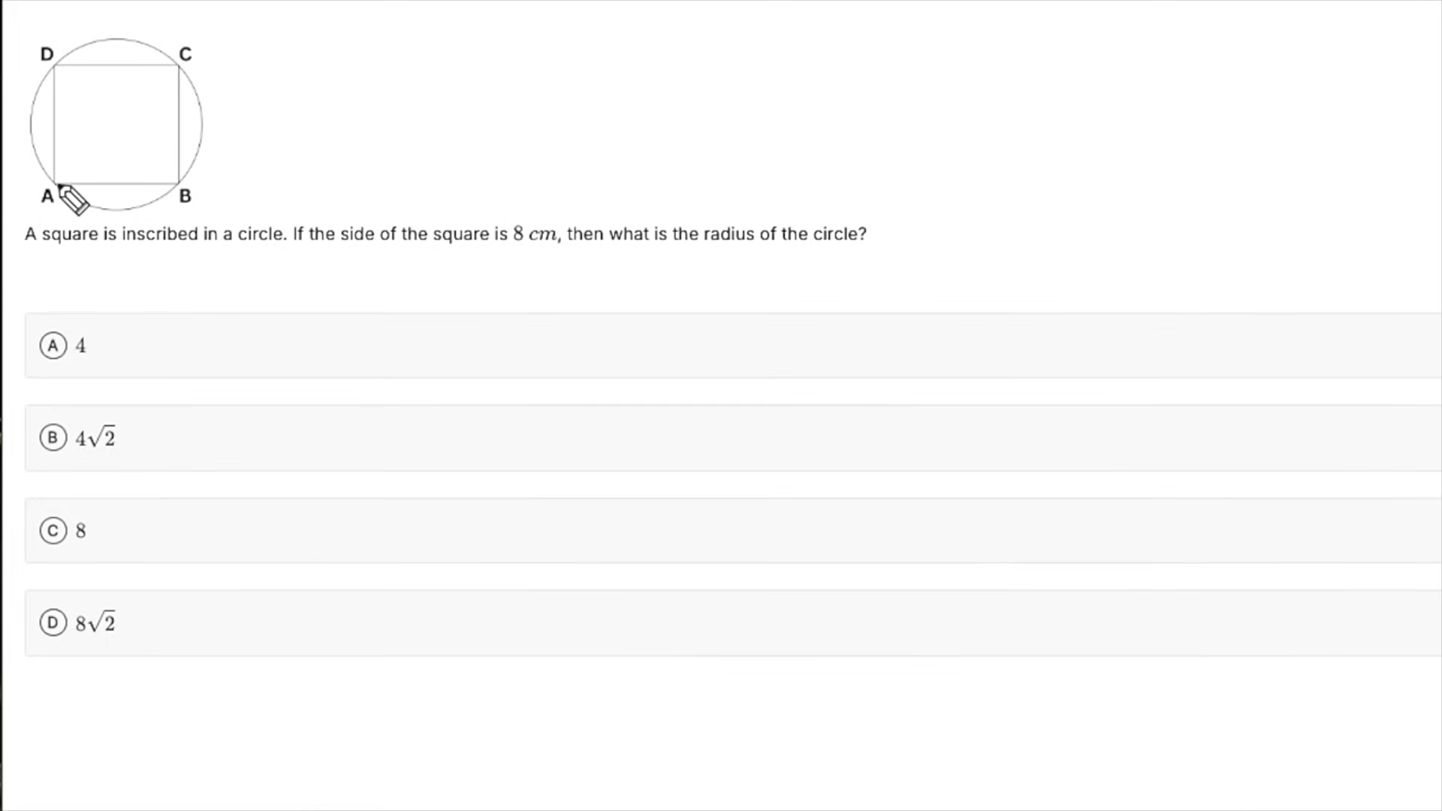
Draw diagonal AC across the inscribed square and label side BC as 8
drag(51, 183, 115, 116)
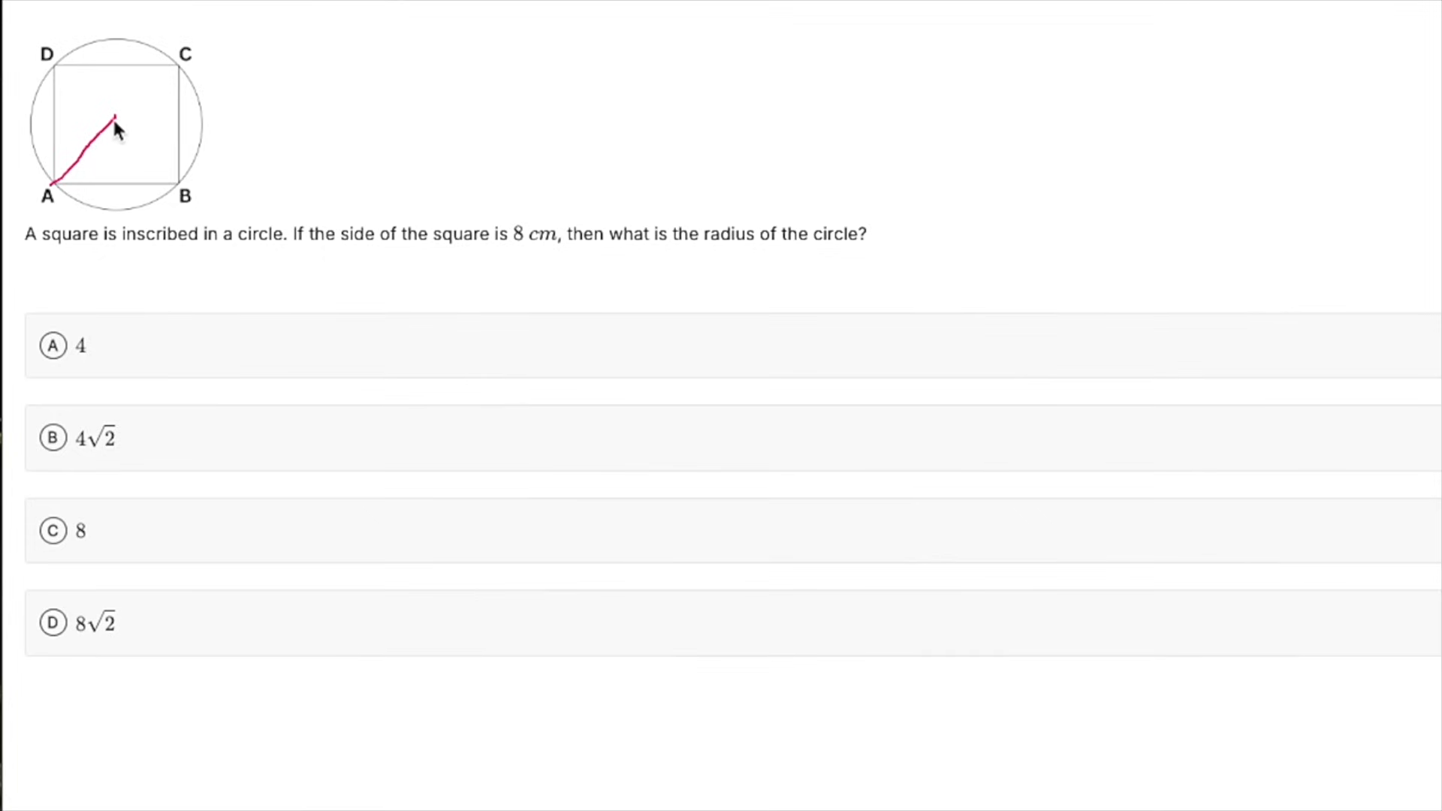
drag(115, 116, 183, 57)
drag(209, 94, 188, 124)
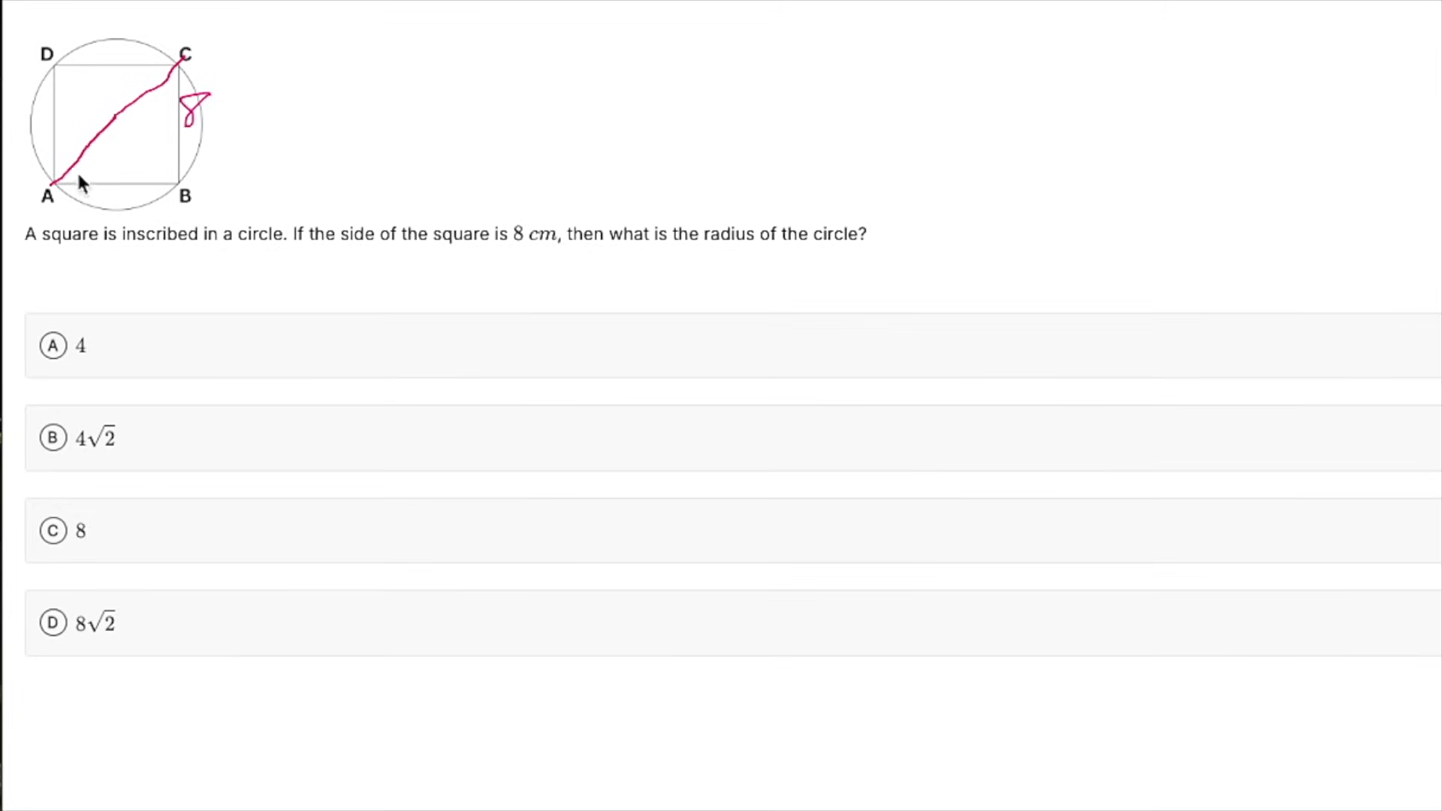
Write the diagonal length at the top and the radius 4√2 to the right
drag(709, 3, 917, 11)
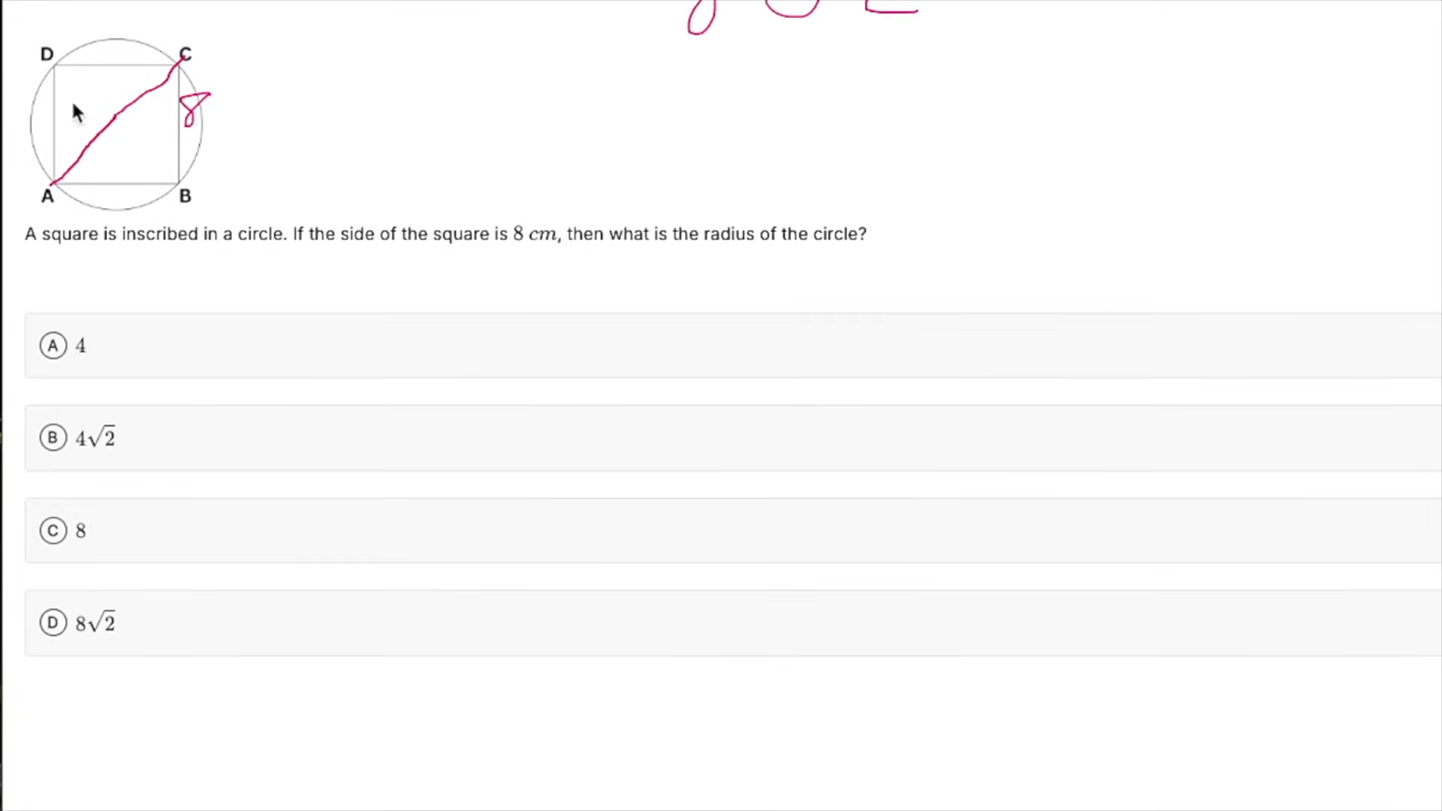
drag(710, 111, 774, 141)
drag(743, 114, 735, 193)
drag(806, 121, 949, 69)
drag(882, 115, 948, 163)
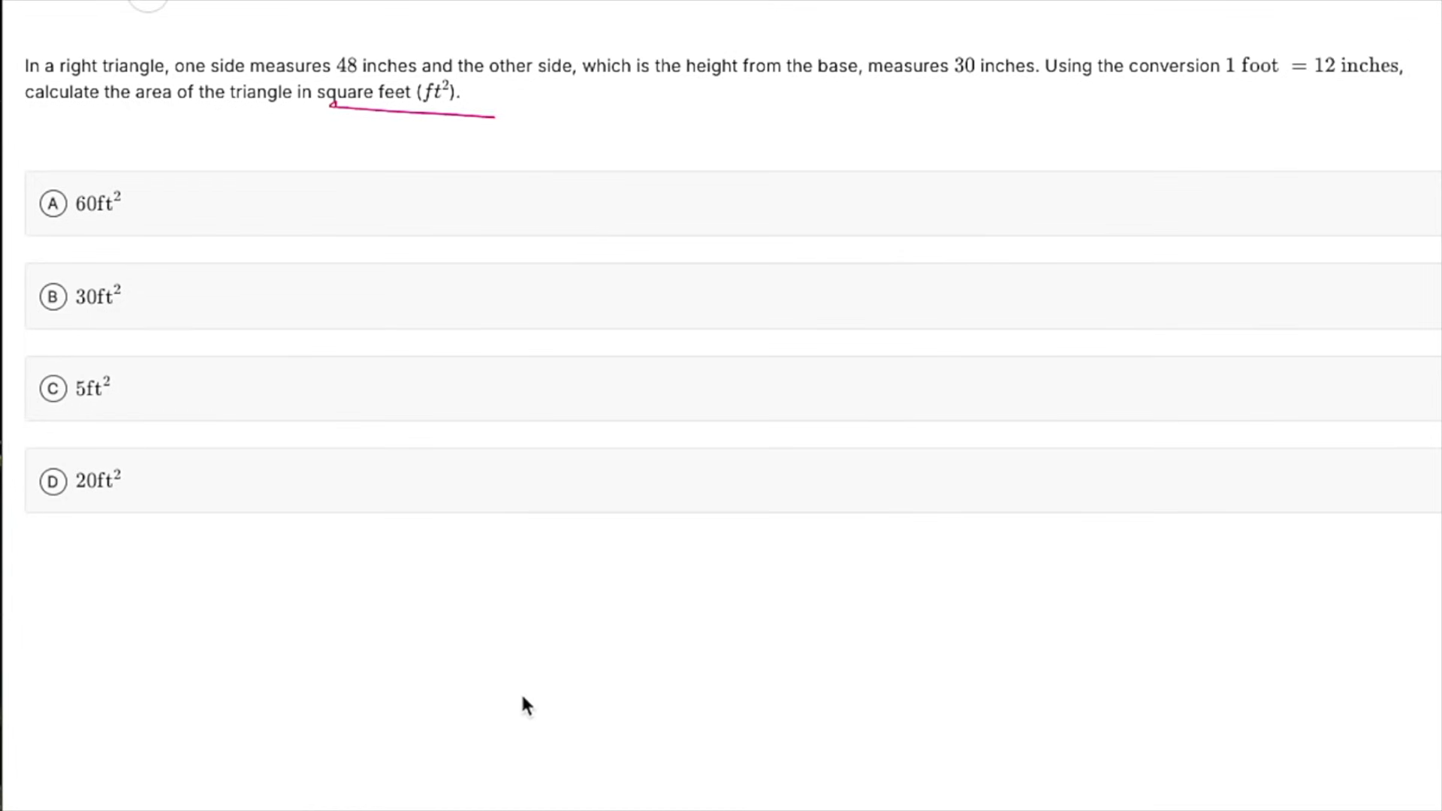
Sketch a right triangle below the answer choices, redoing the first attempt
mouse_move(526, 688)
mouse_down()
mouse_move(685, 445)
mouse_move(795, 638)
mouse_move(721, 678)
mouse_move(514, 688)
mouse_up()
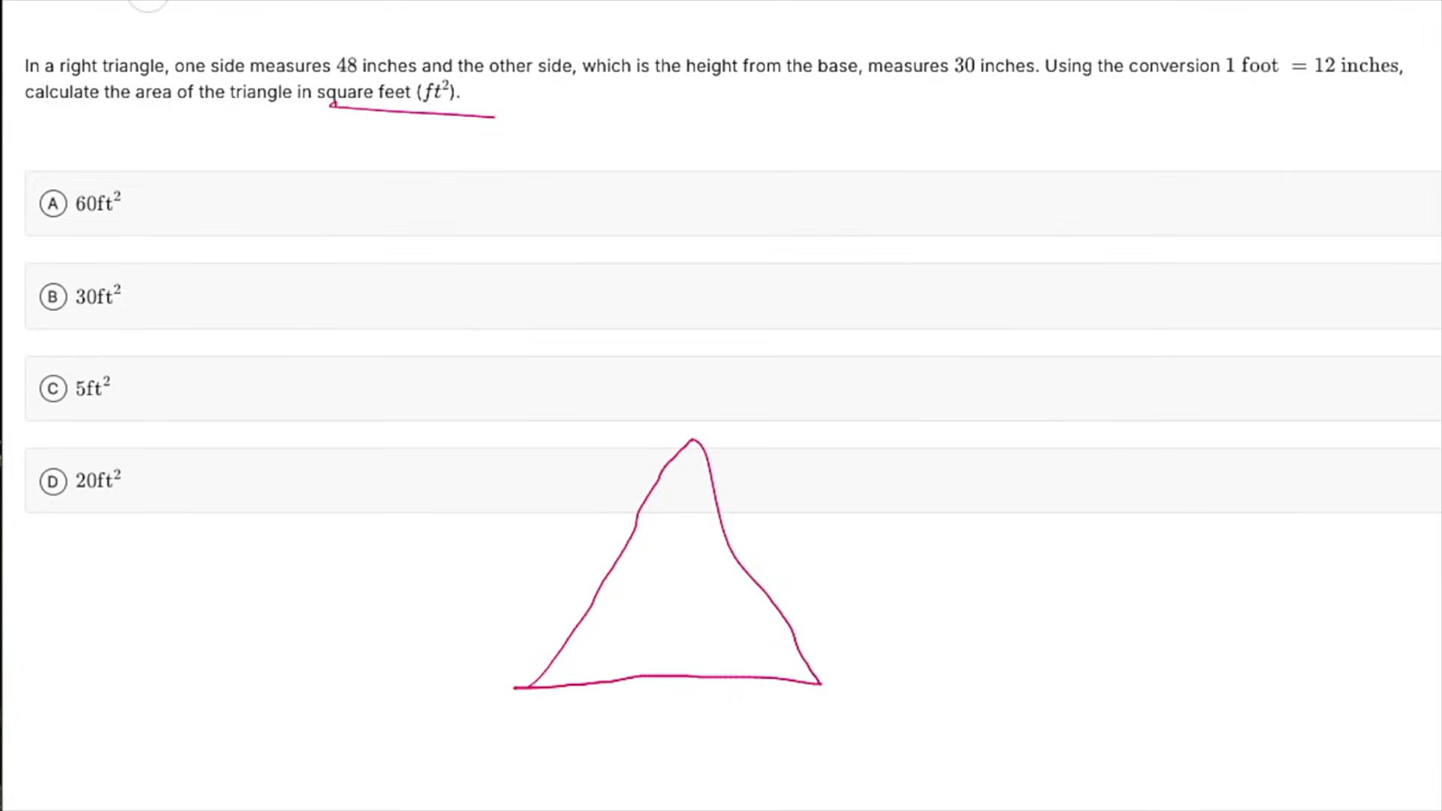
key(ctrl+z)
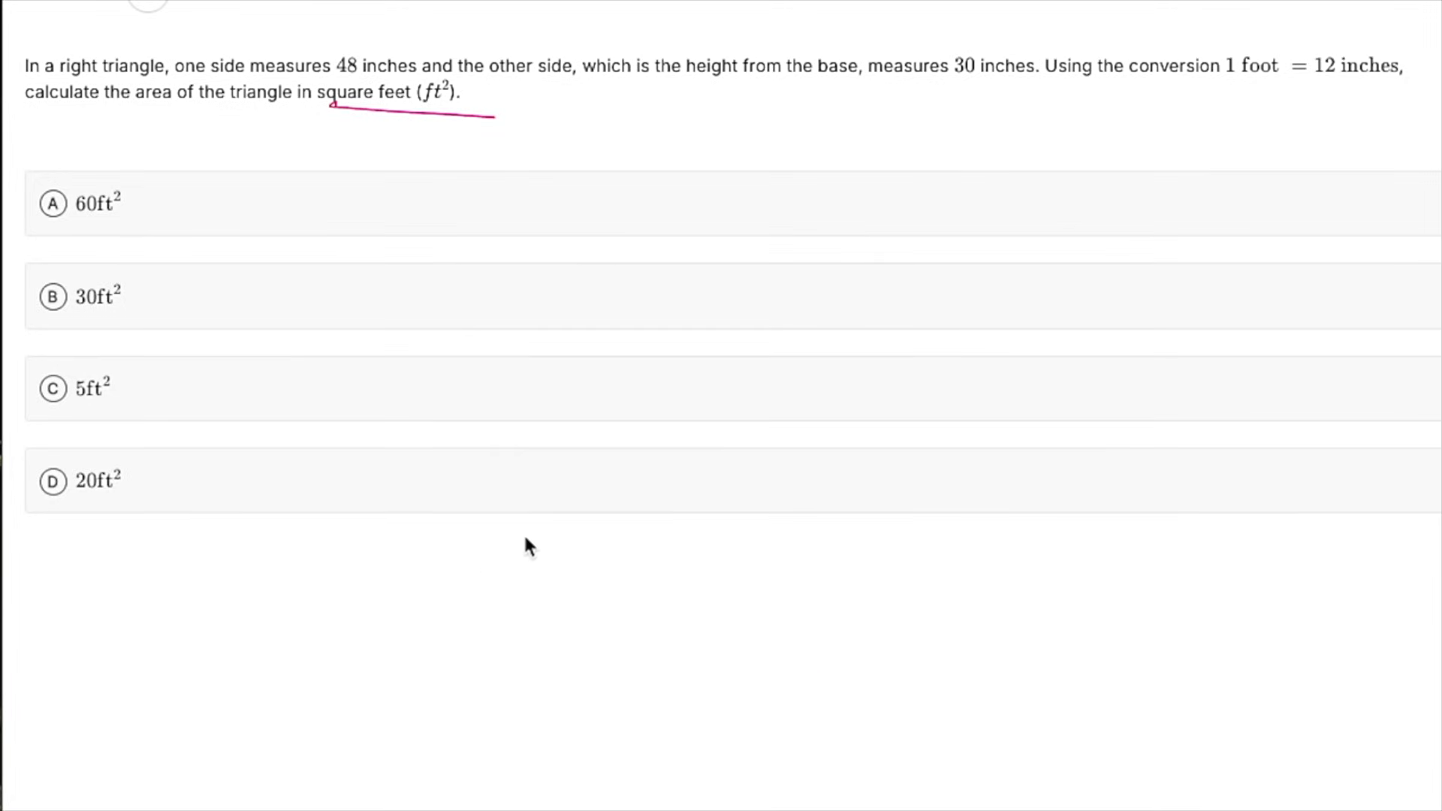
mouse_move(531, 394)
mouse_down()
mouse_move(499, 685)
mouse_move(511, 723)
mouse_move(991, 714)
mouse_move(884, 620)
mouse_move(630, 449)
mouse_move(528, 379)
mouse_up()
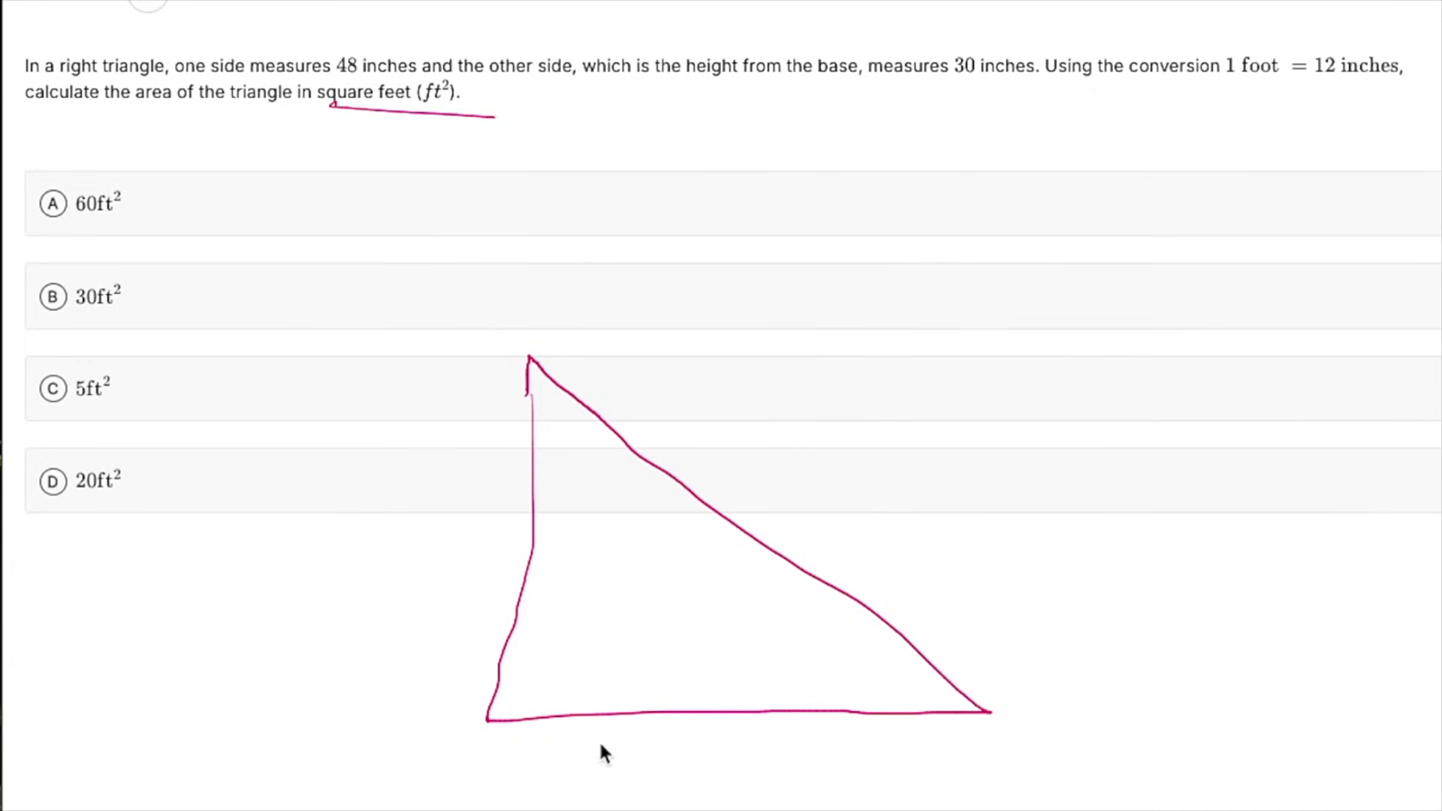
Label the sketch's base 48 in and its vertical side 30
mouse_move(622, 726)
mouse_down()
mouse_move(601, 752)
mouse_move(627, 774)
mouse_up()
mouse_move(669, 734)
mouse_down()
mouse_move(653, 758)
mouse_move(665, 732)
mouse_move(707, 770)
mouse_up()
click(706, 730)
drag(725, 770, 758, 767)
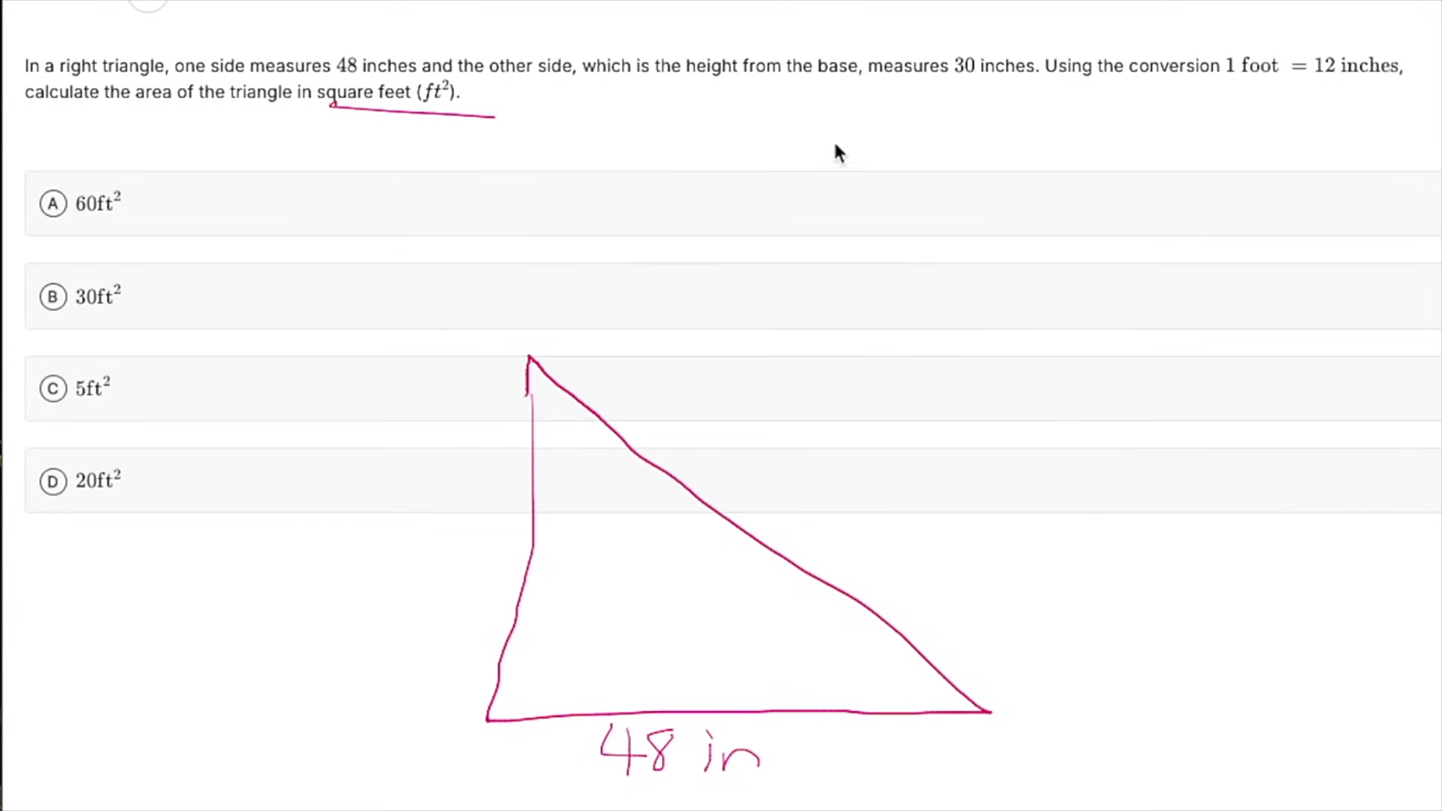
drag(372, 518, 374, 587)
drag(451, 513, 453, 515)
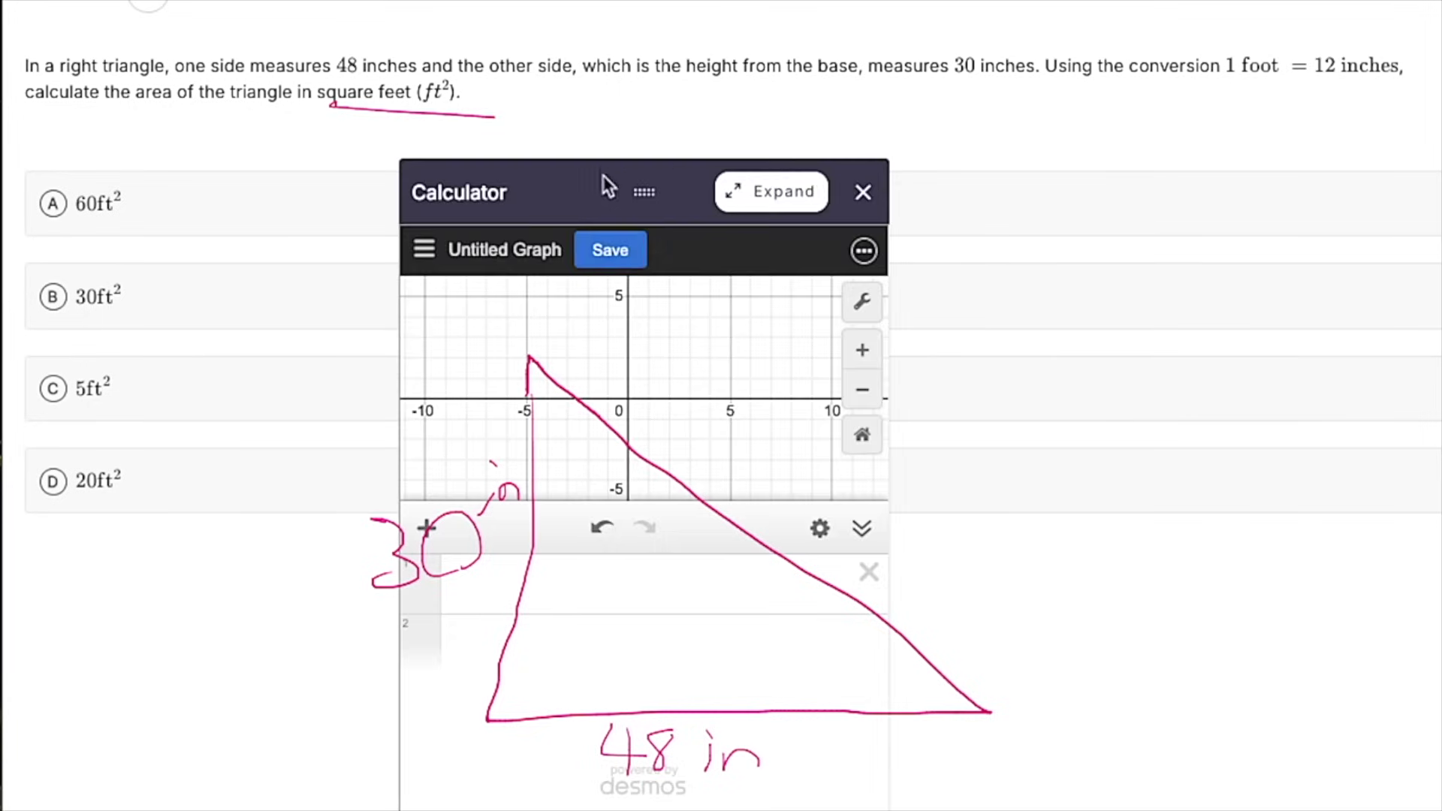
Move the calculator beside the question and compute (30)(48)/2
drag(644, 187, 868, 26)
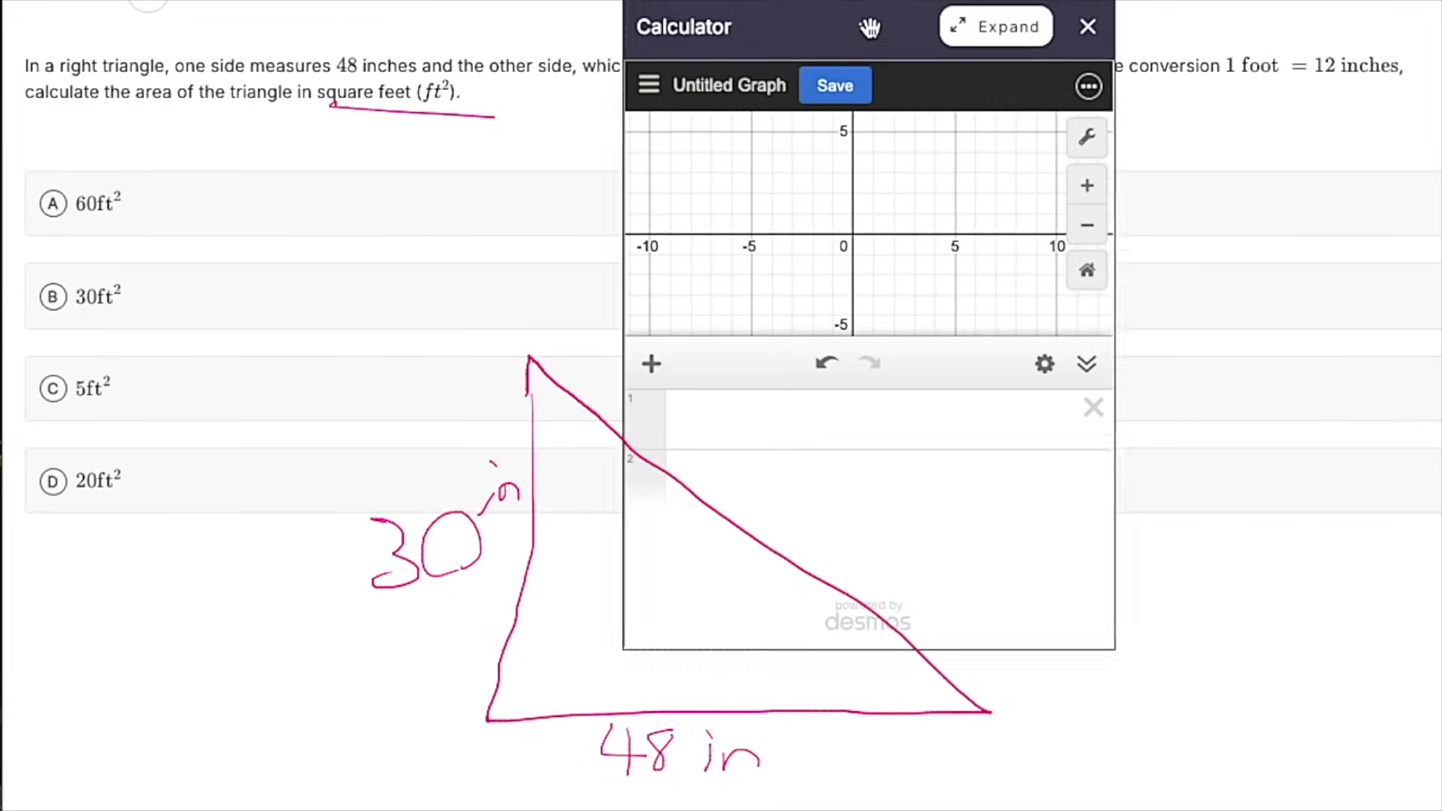
click(816, 423)
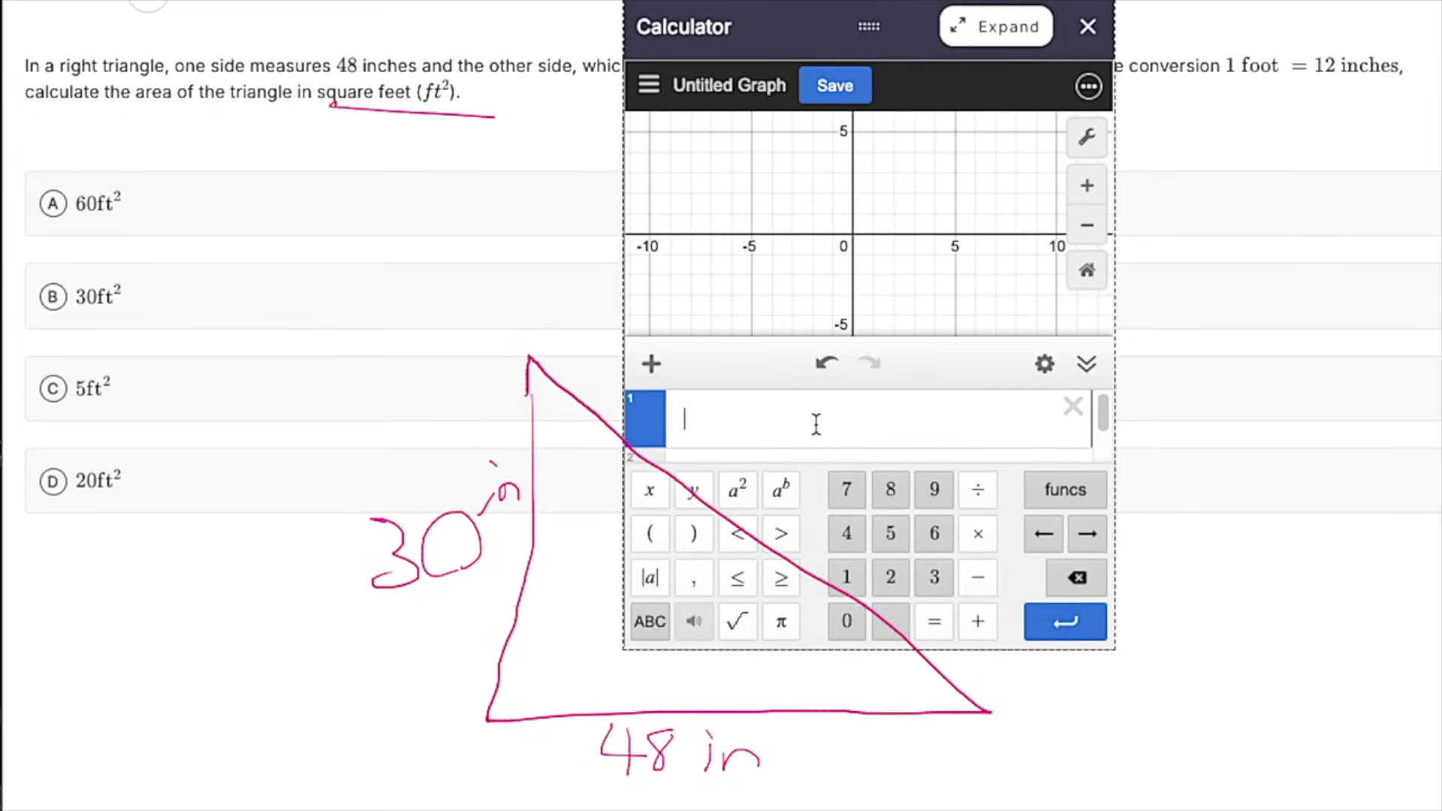
text((30))
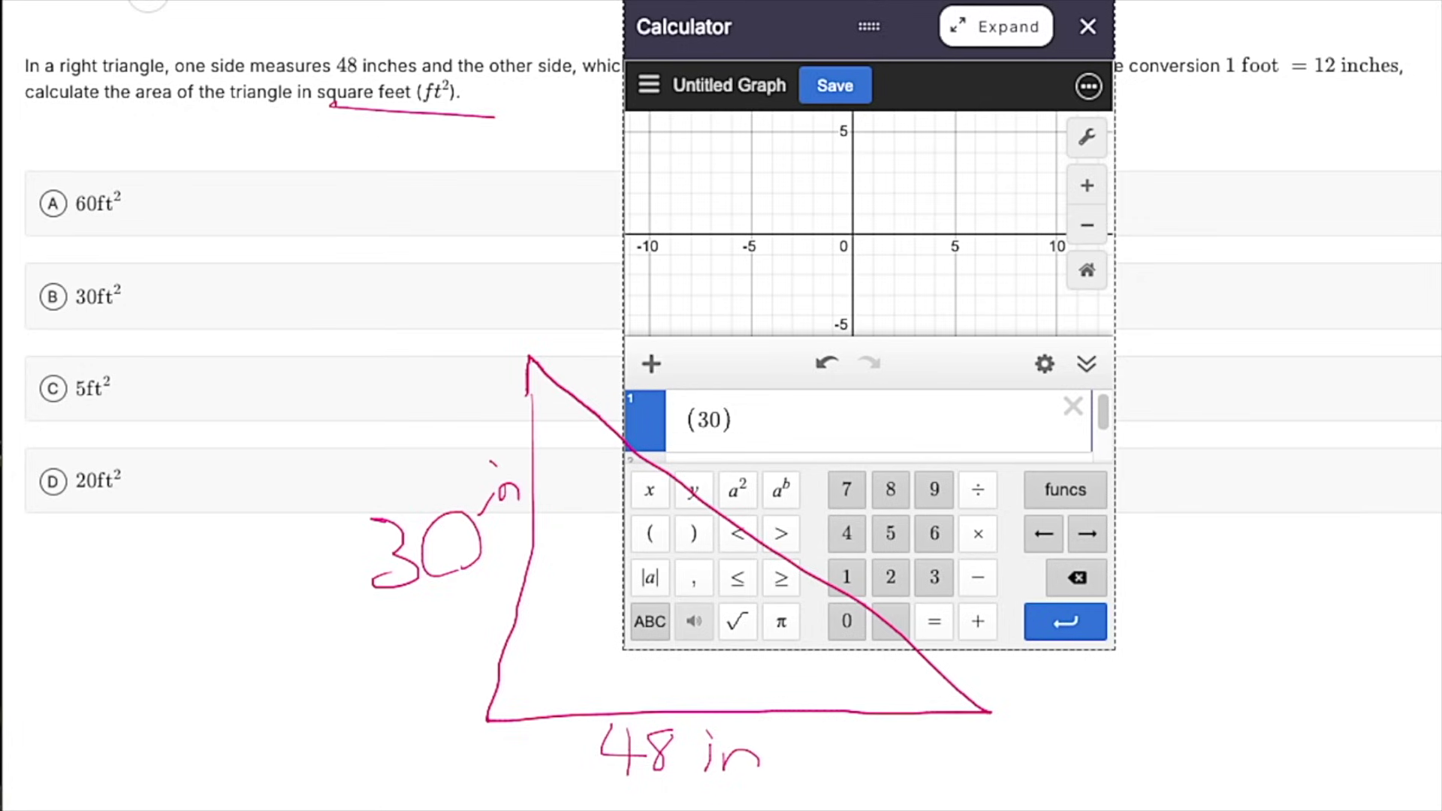
text((48))
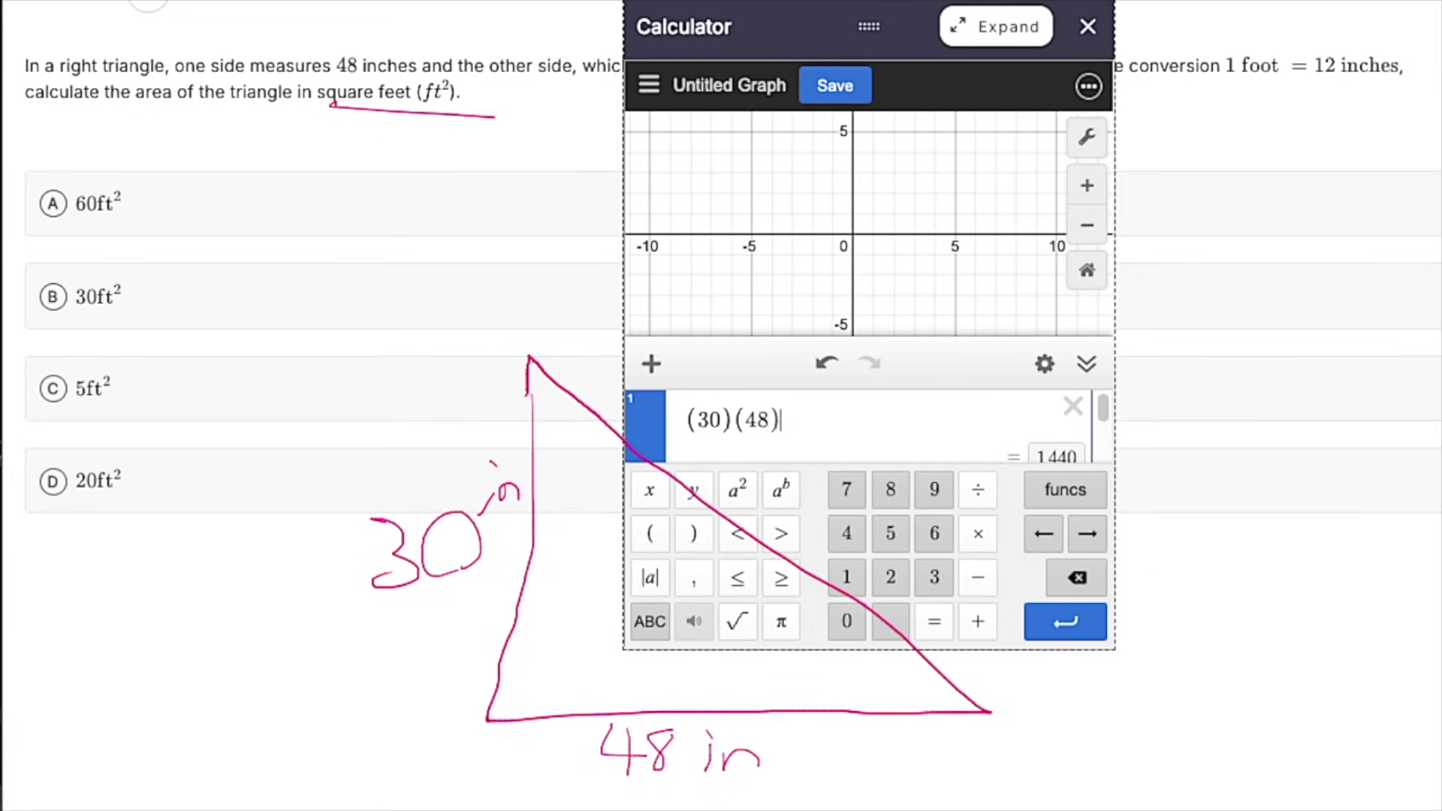
drag(811, 427, 686, 421)
text(/2)
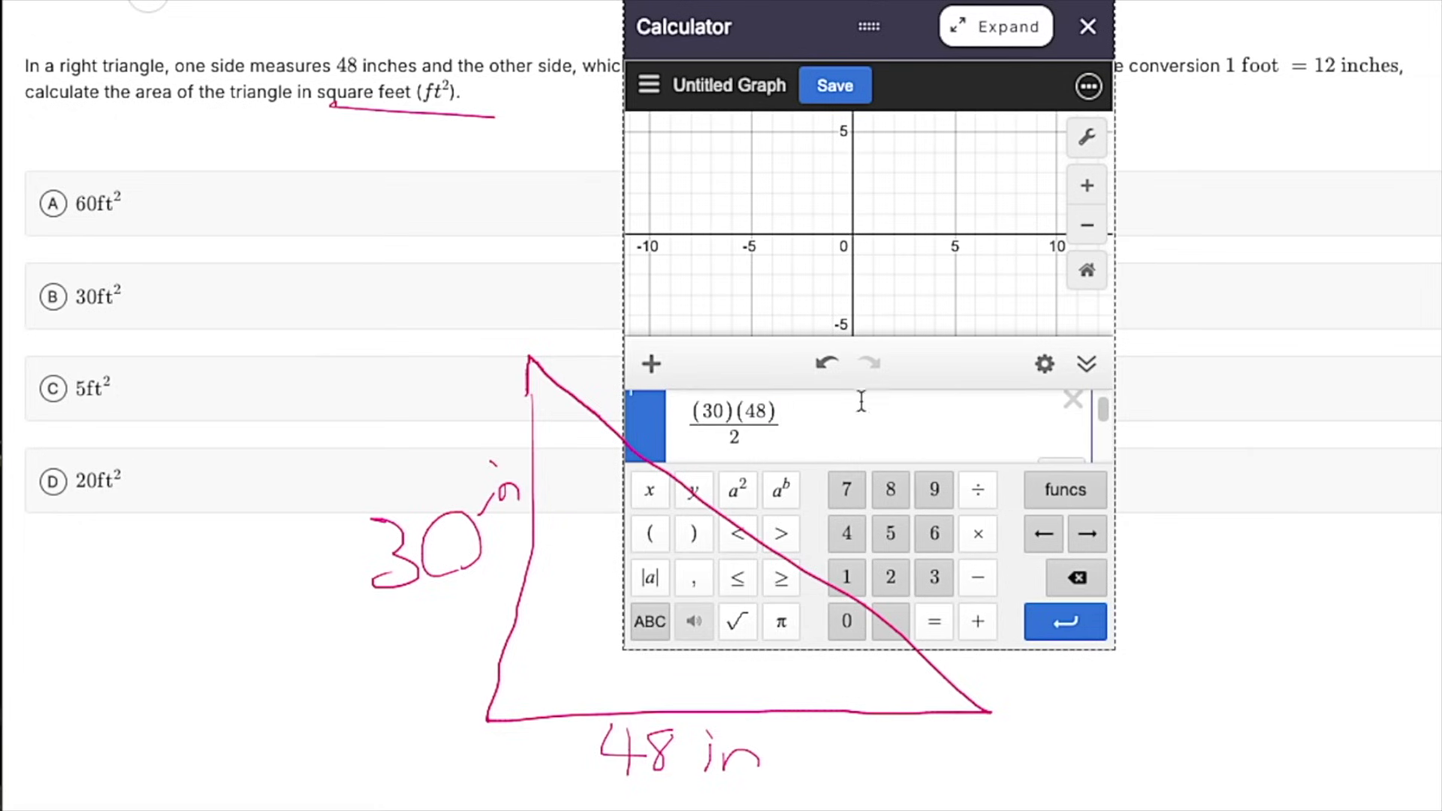
Divide the half-product by 144 to get 5, then choose answer C, 5ft²
scroll(836, 434, down, 1)
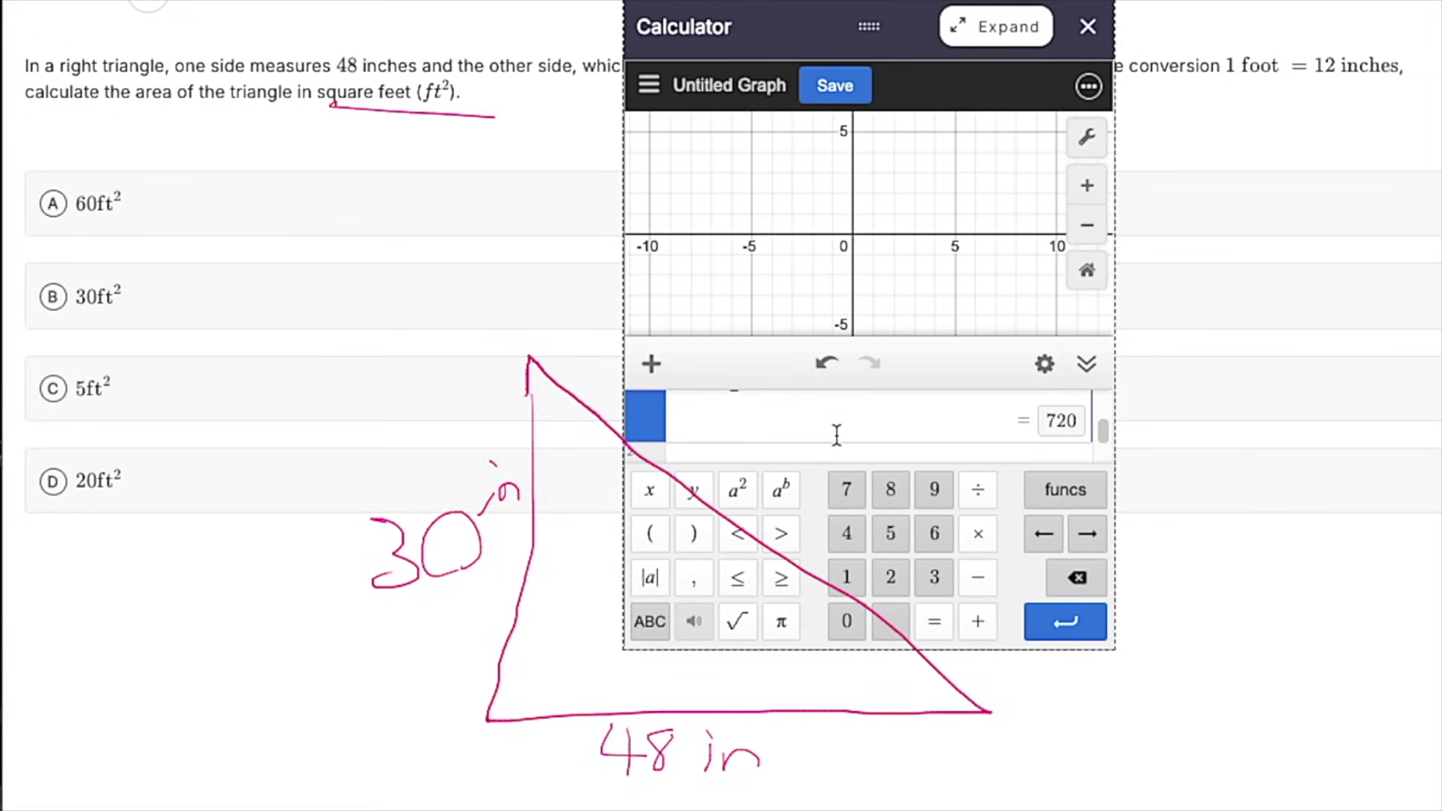
scroll(836, 434, up, 1)
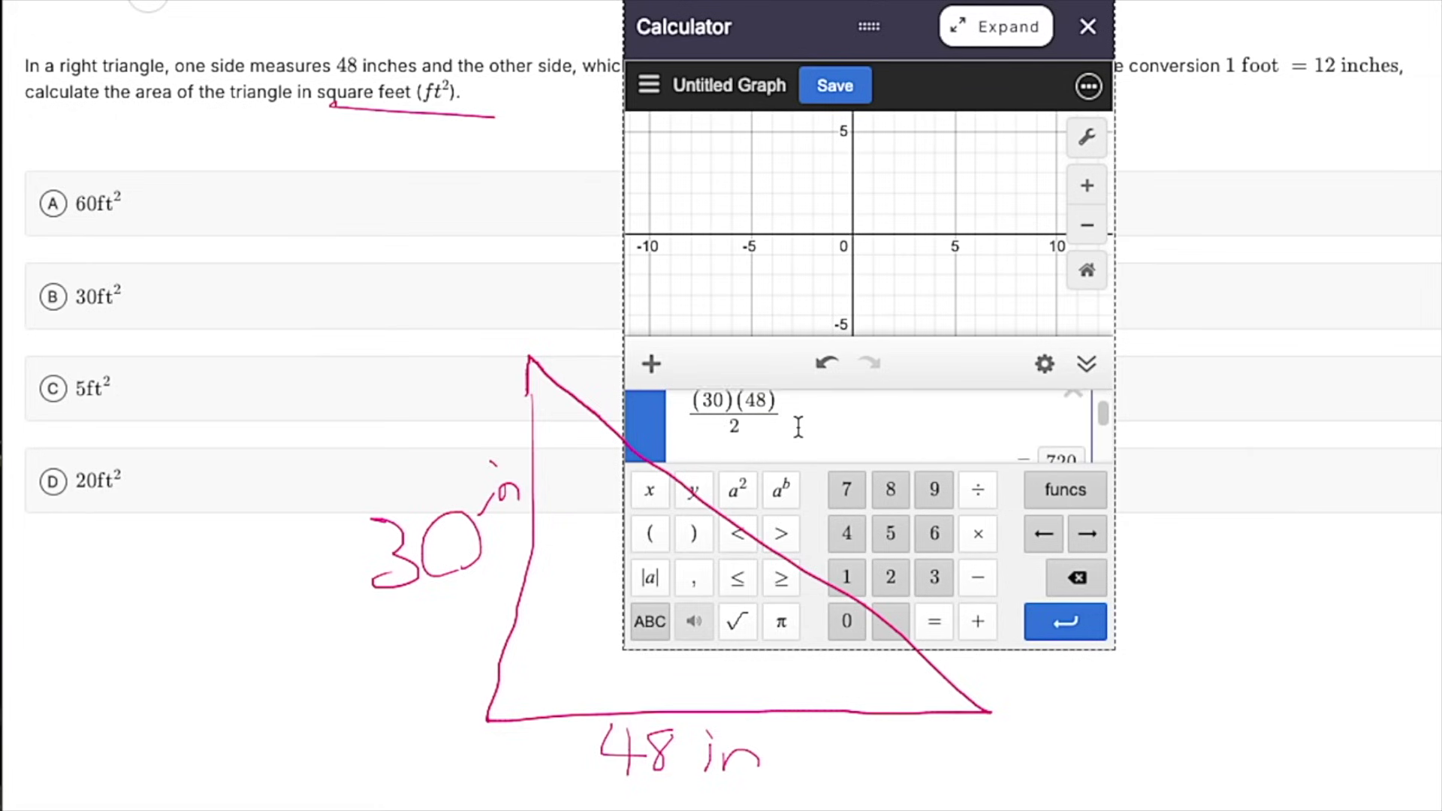
drag(798, 427, 686, 422)
text(/)
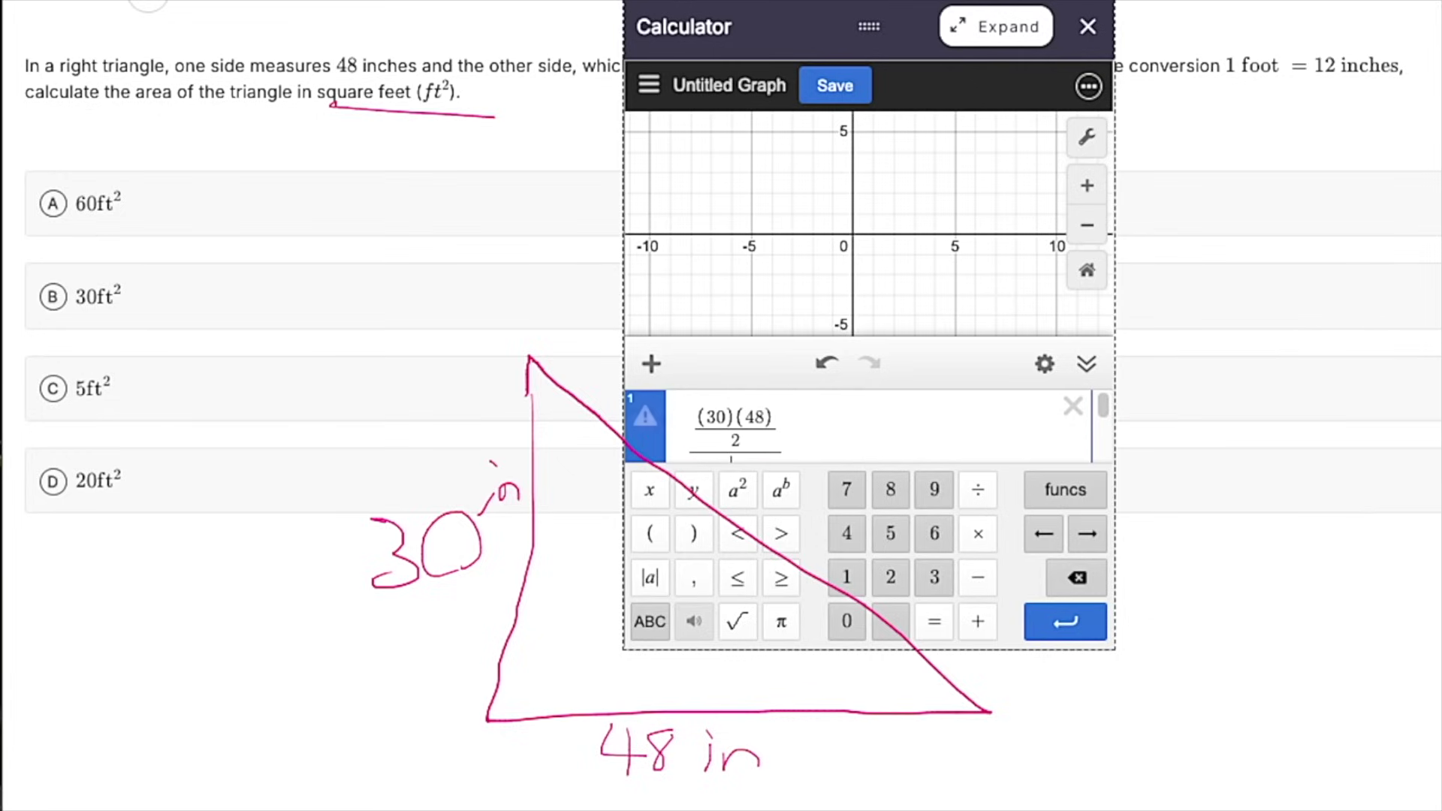
text(144)
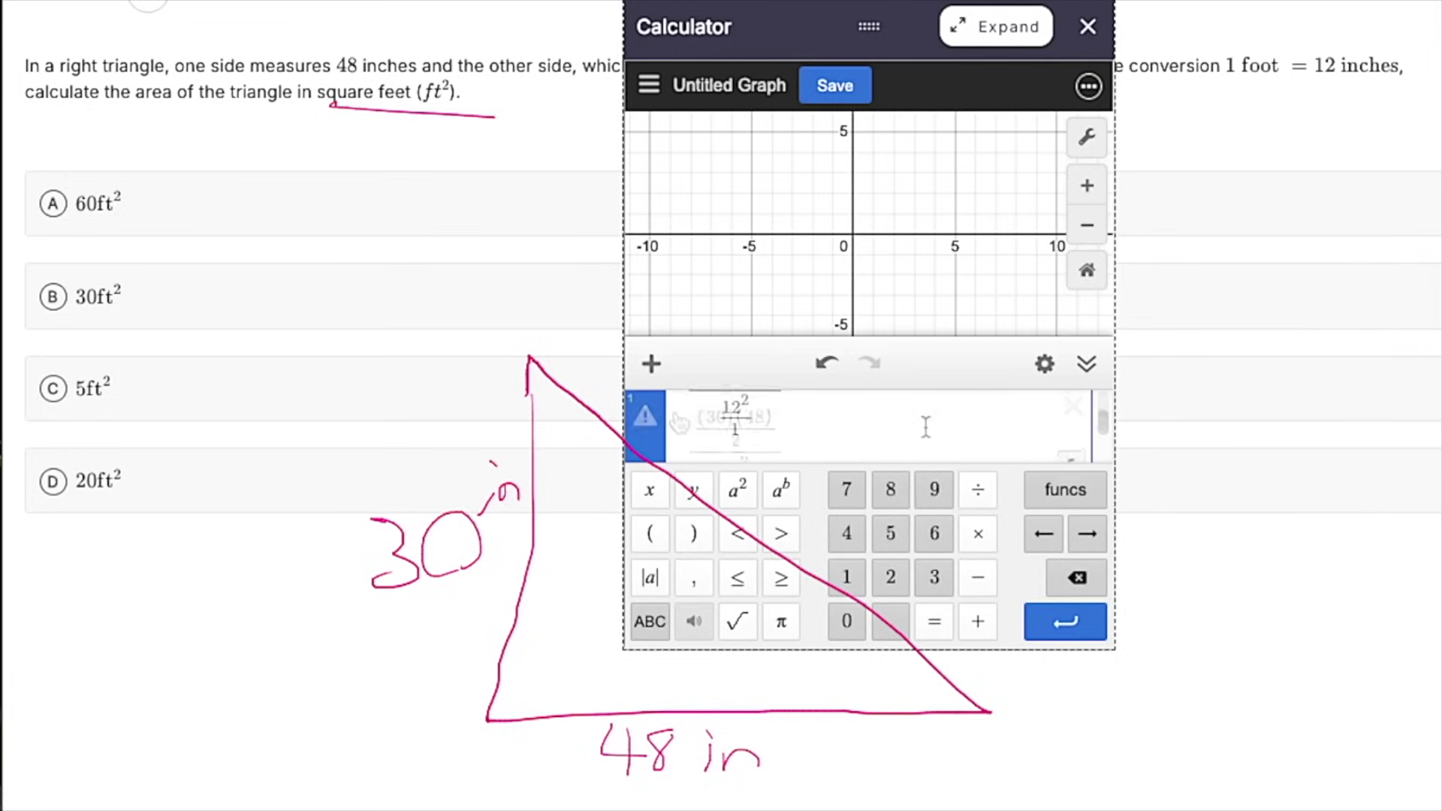
click(180, 399)
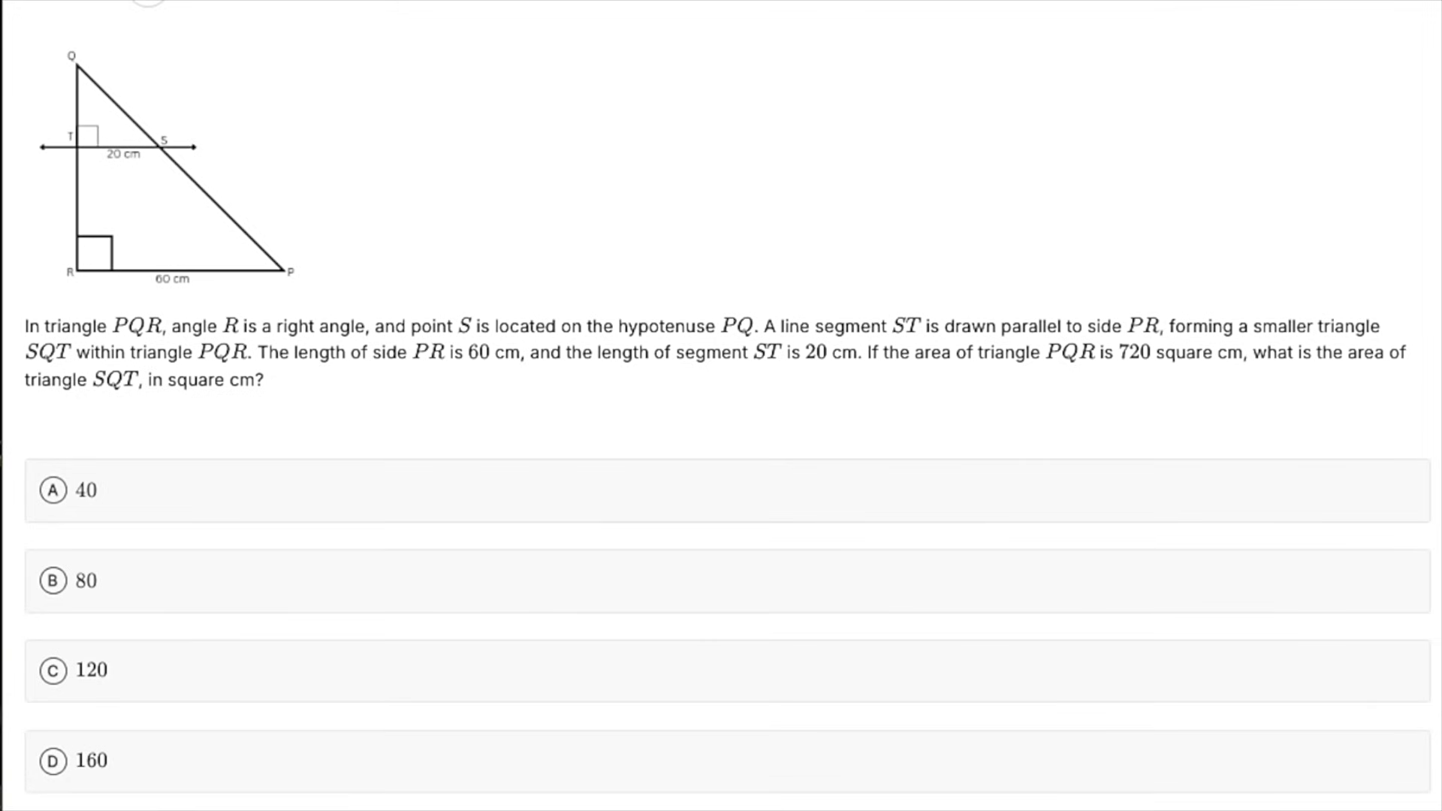
On the PQR question, write PQR = 720 beside the figure, fixing 120 to 720
drag(458, 2, 436, 54)
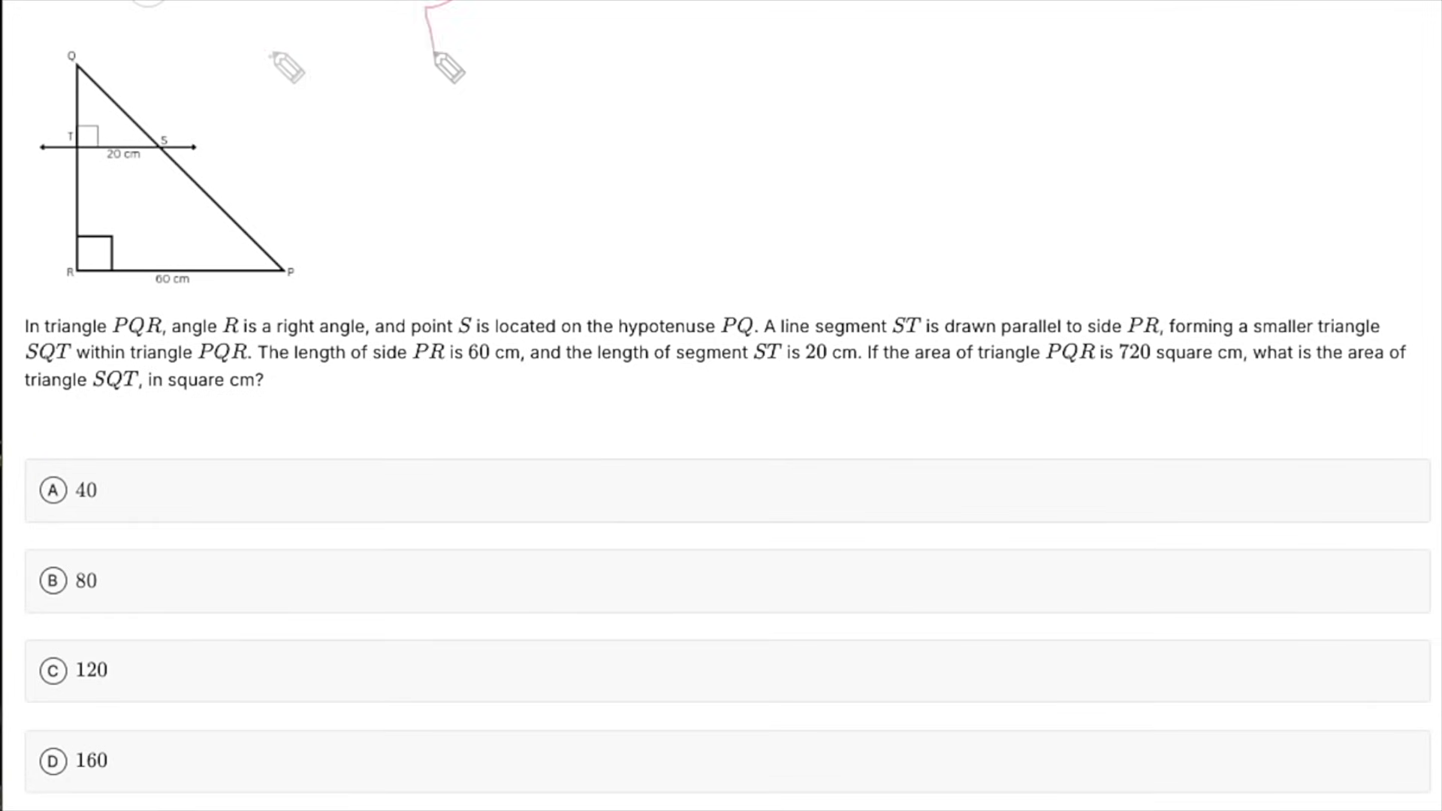
mouse_move(258, 94)
mouse_down()
mouse_move(284, 64)
mouse_move(330, 89)
mouse_move(333, 75)
mouse_move(415, 57)
mouse_up()
drag(394, 75, 417, 74)
mouse_move(440, 51)
mouse_down()
mouse_move(441, 73)
mouse_move(483, 70)
mouse_up()
drag(509, 51, 510, 78)
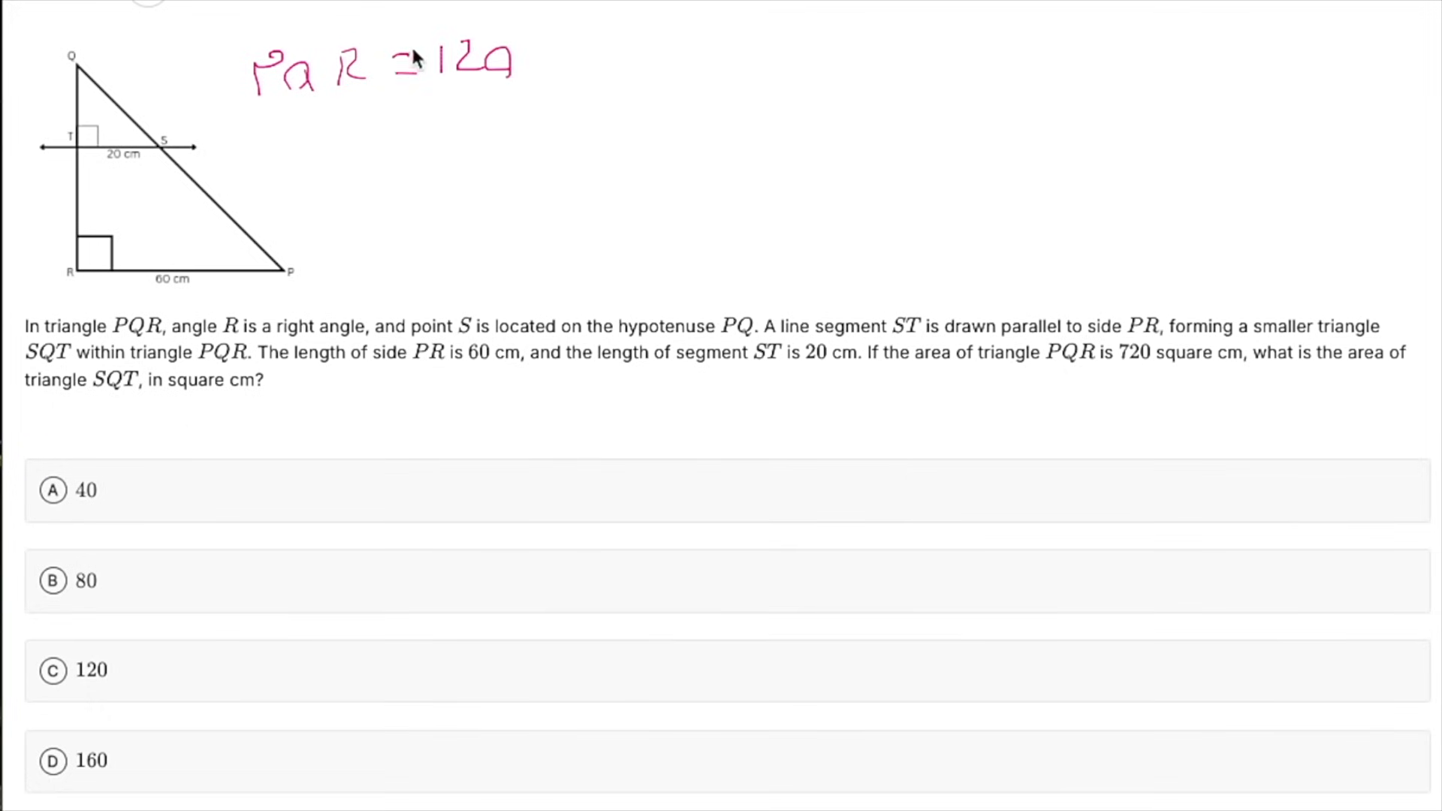
mouse_move(419, 37)
mouse_down()
mouse_move(443, 36)
mouse_move(436, 73)
mouse_up()
Add the equals sign, move the calculator below the equation, and clear its line
drag(551, 47, 593, 47)
drag(558, 72, 597, 72)
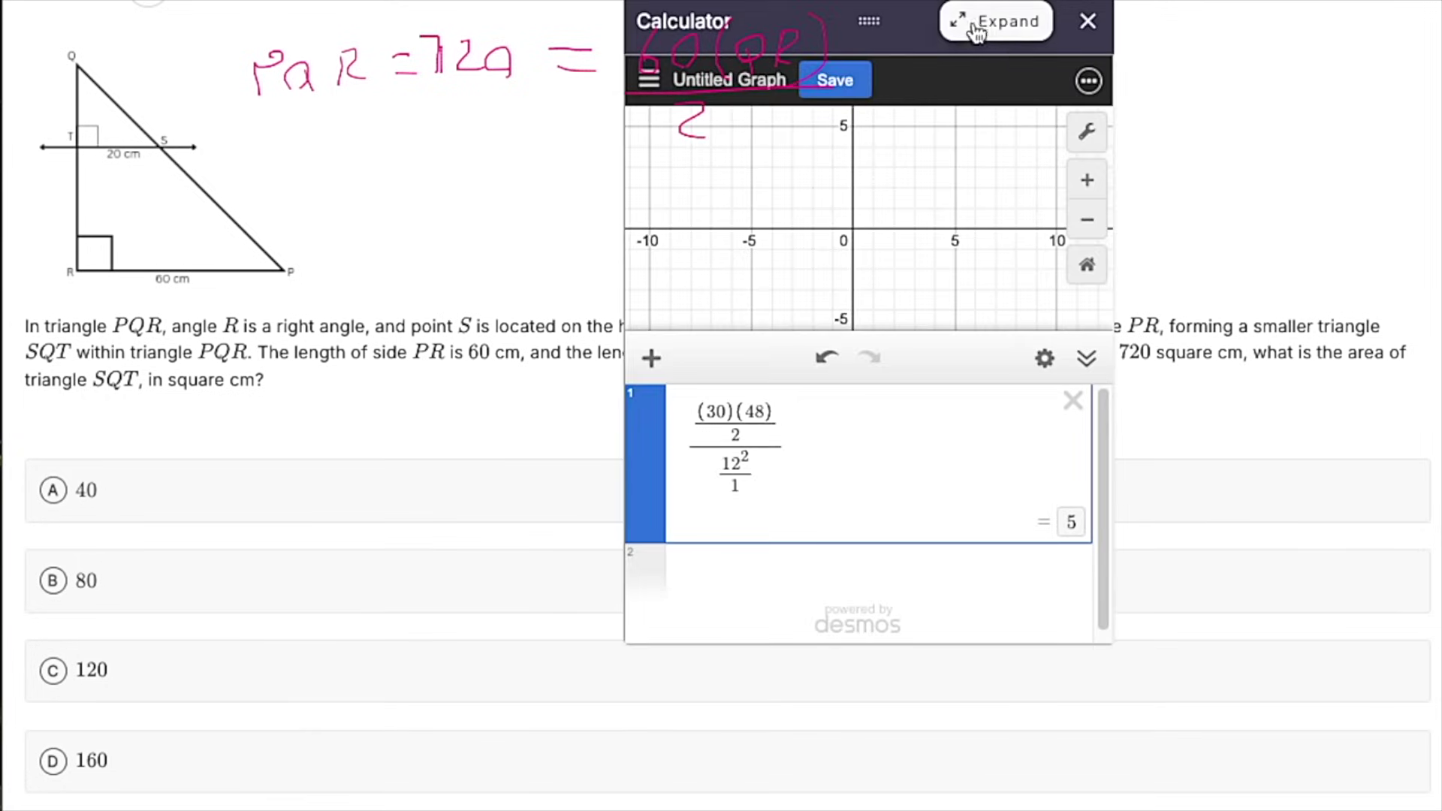
drag(869, 21, 693, 186)
click(634, 583)
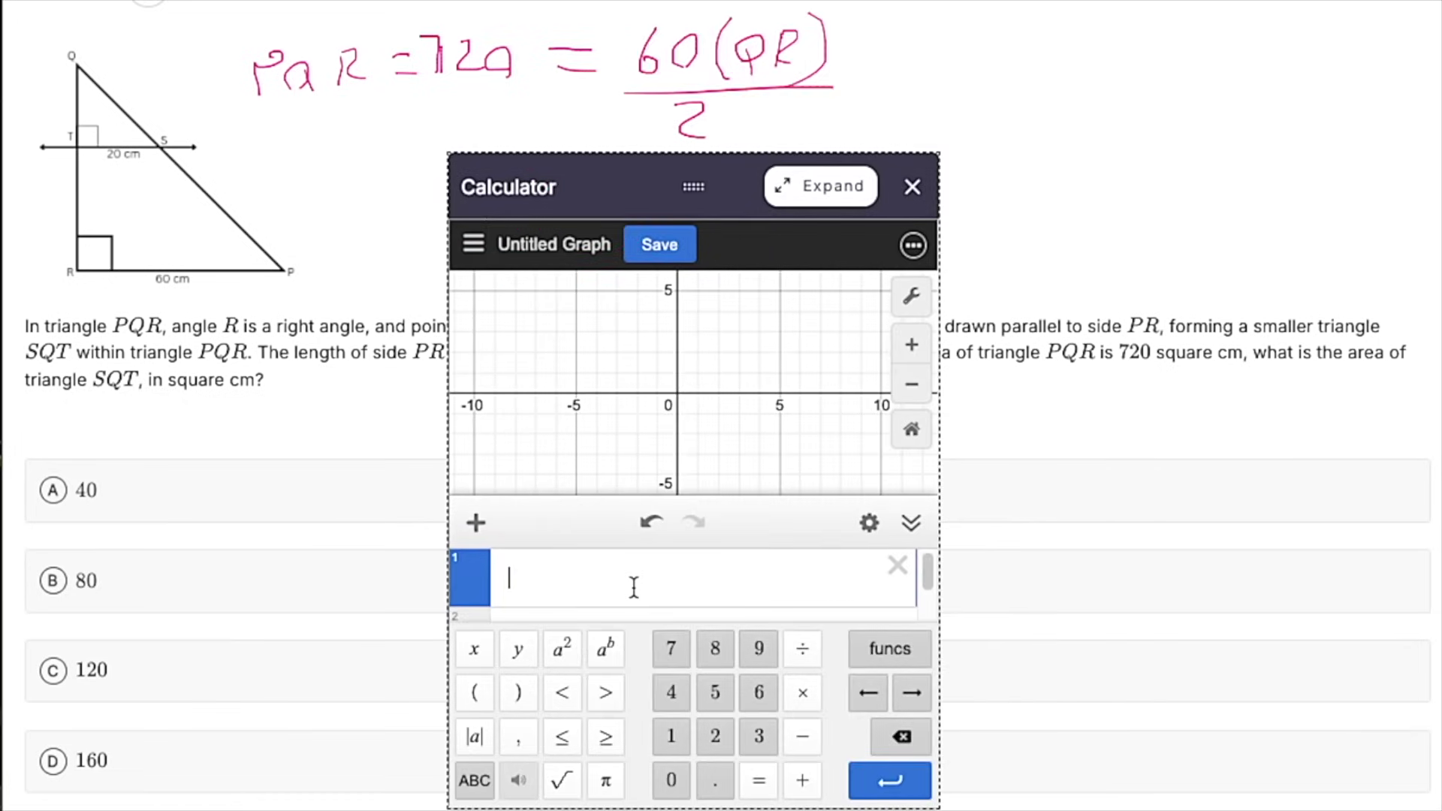
Solve 720 = 60x/2 in Desmos to find x = 24, then write 24 beside side QR
text(720 = 60)
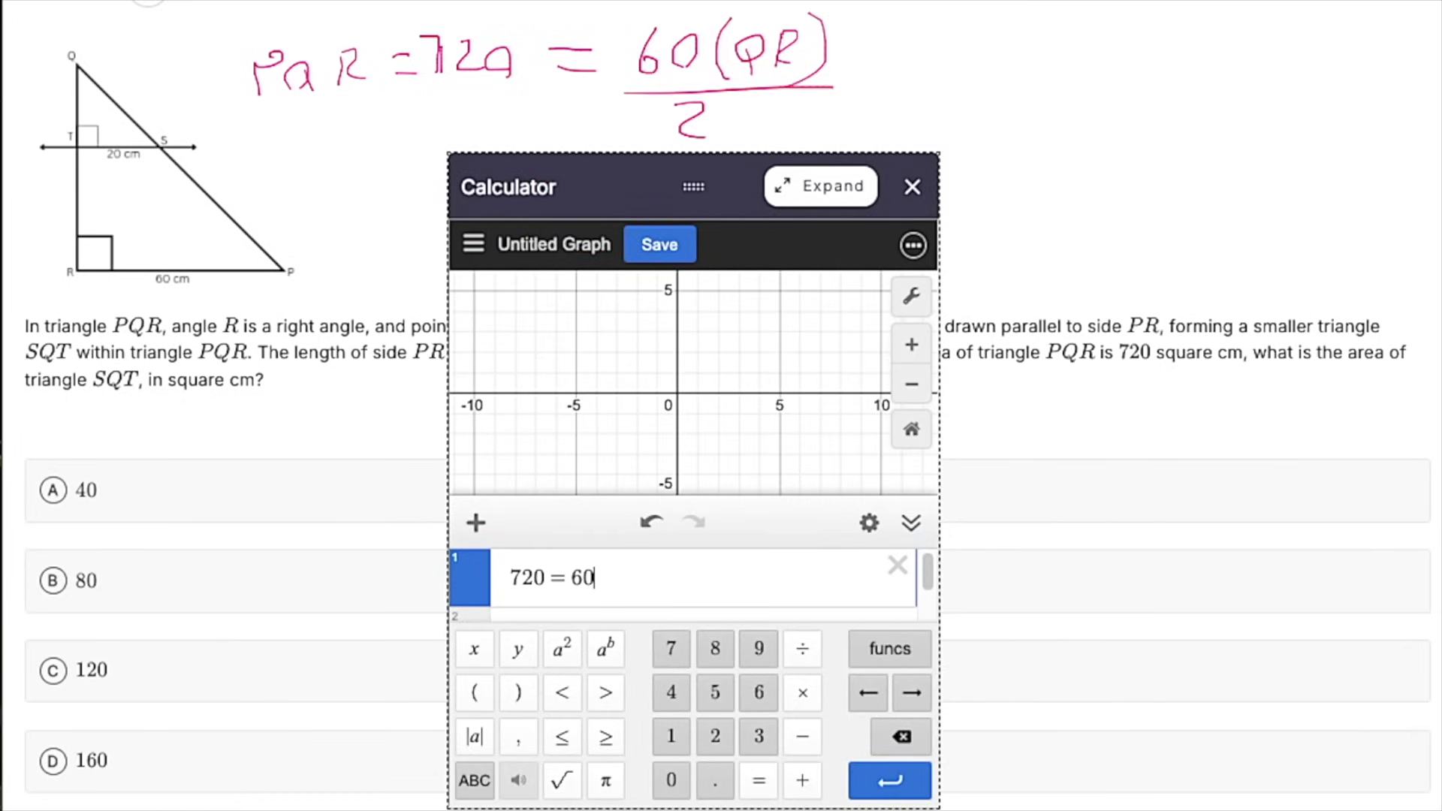
text(x/2)
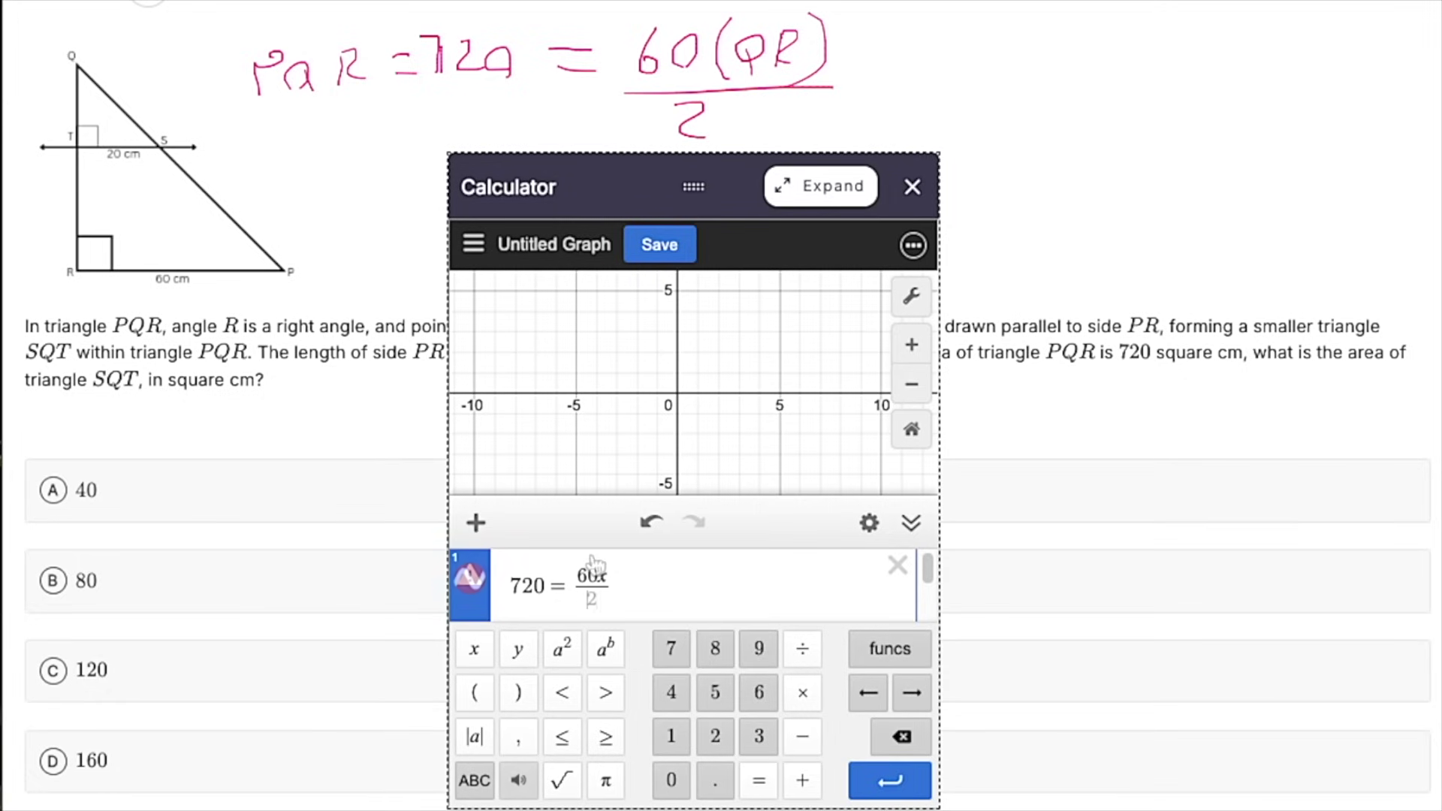
click(911, 384)
click(910, 384)
click(812, 388)
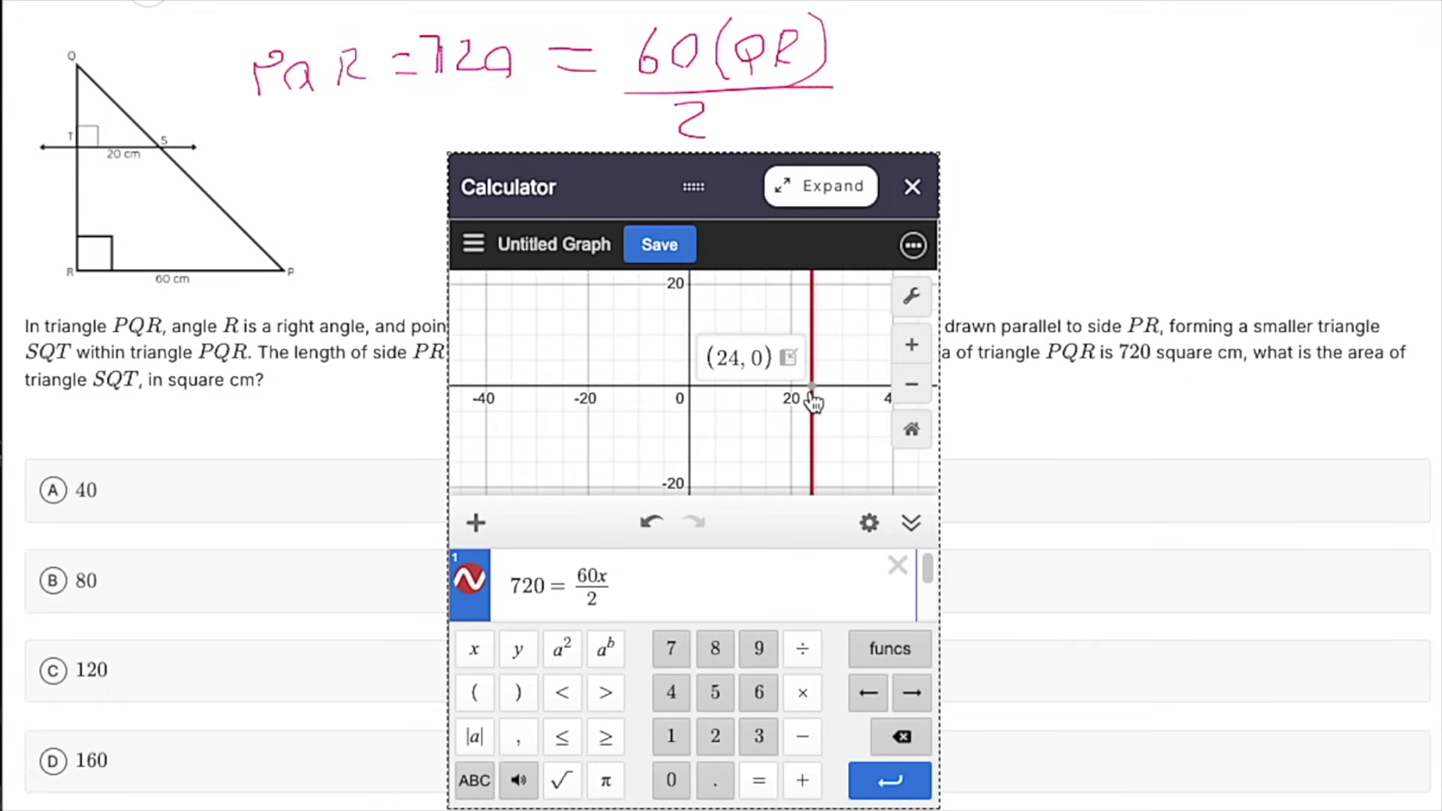
mouse_move(11, 166)
mouse_down()
mouse_move(39, 193)
mouse_move(63, 177)
mouse_up()
drag(54, 158, 54, 194)
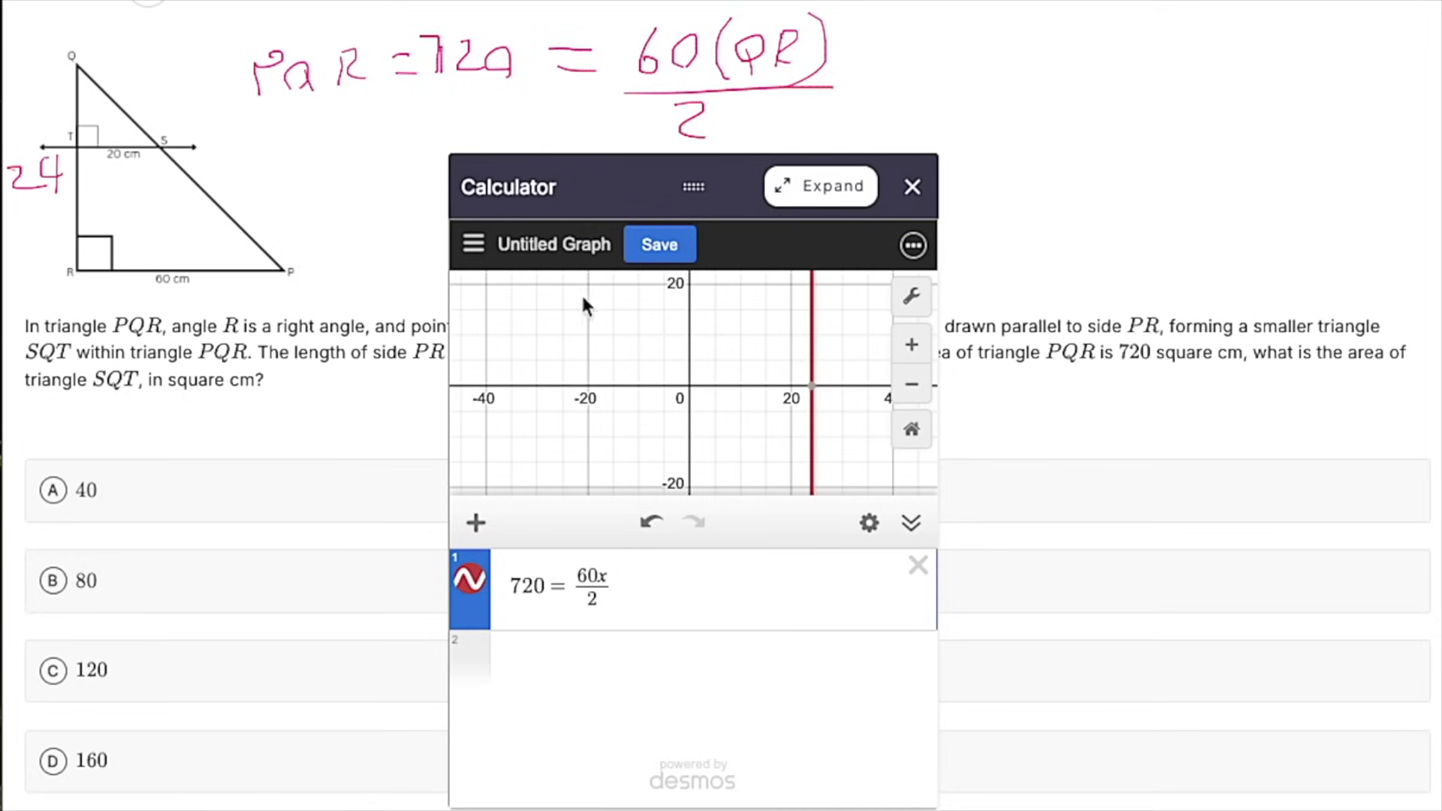
Draw an upward arrow inside the large triangle and write 20 for the ratio
mouse_move(156, 263)
mouse_down()
mouse_move(147, 184)
mouse_move(161, 184)
mouse_up()
drag(1074, 61, 1123, 84)
drag(1149, 53, 1141, 54)
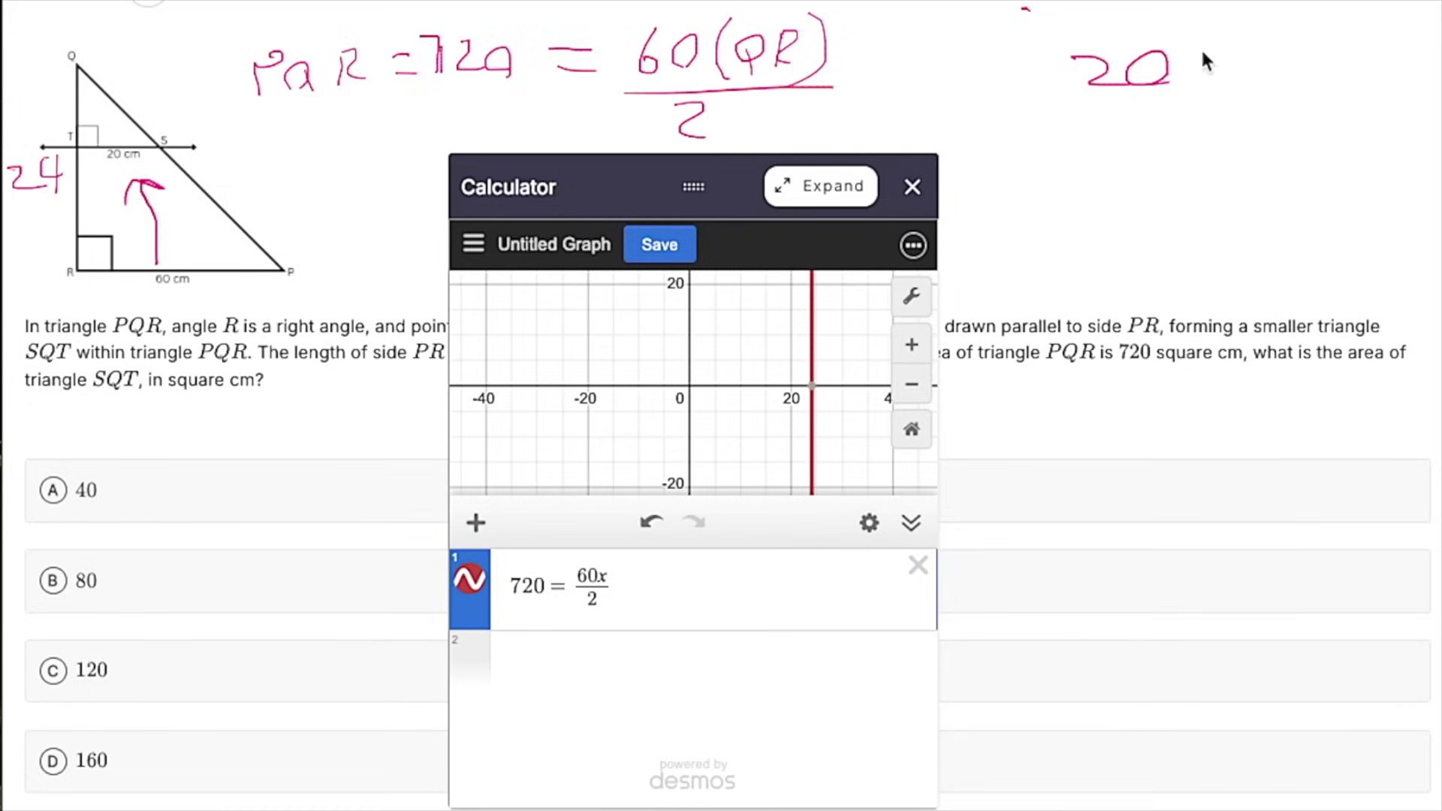
Label the top segment near Q as 8 and write the fraction work with 10 − 8
mouse_move(71, 81)
mouse_down()
mouse_move(60, 104)
mouse_move(66, 79)
mouse_up()
drag(1253, 29, 1226, 96)
drag(1033, 98, 1281, 99)
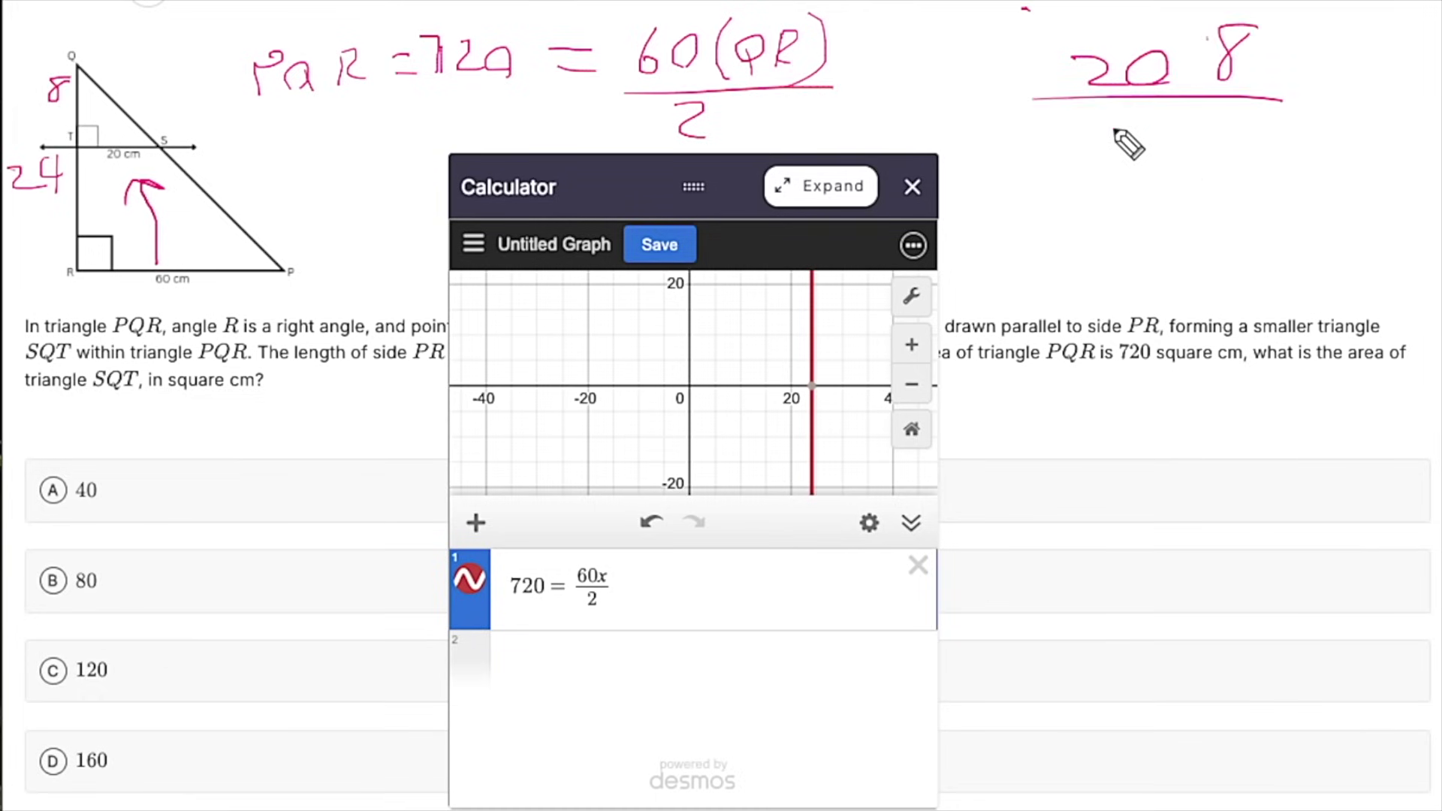
drag(1117, 126, 1195, 155)
mouse_move(1160, 219)
mouse_down()
mouse_move(1164, 276)
mouse_move(1282, 239)
mouse_up()
drag(1373, 204, 1344, 211)
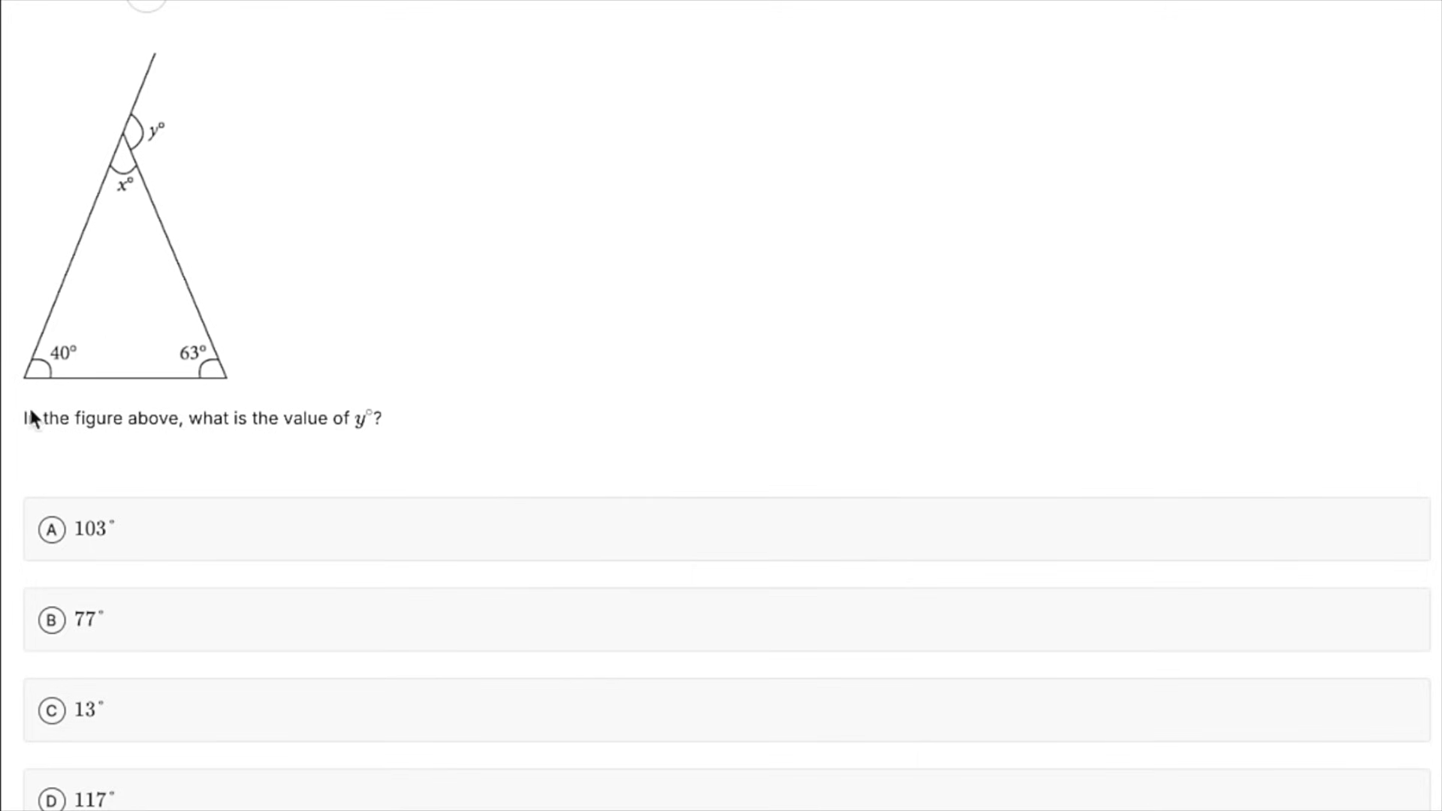
Choose option A, 103°, as the value of angle y
click(108, 536)
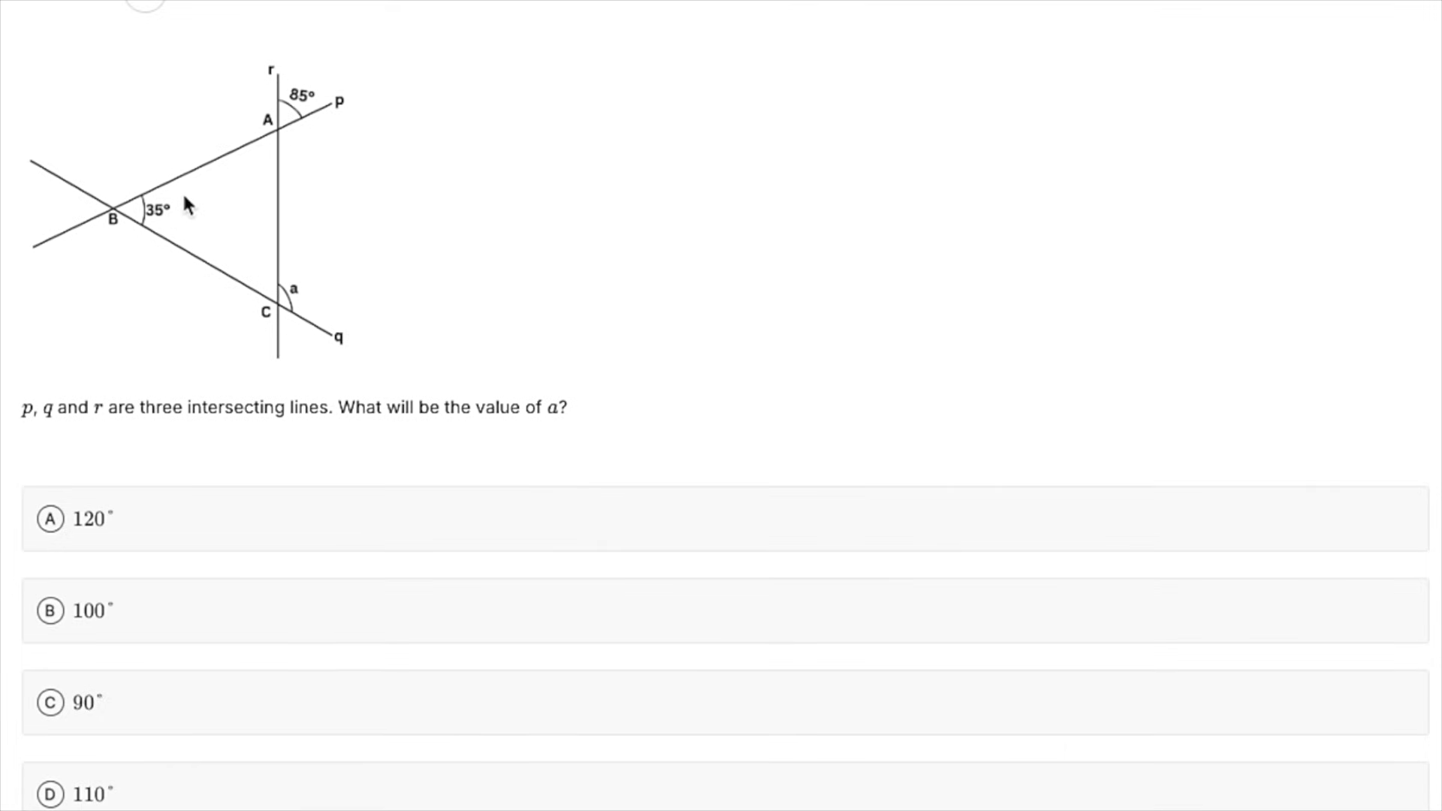
click(123, 498)
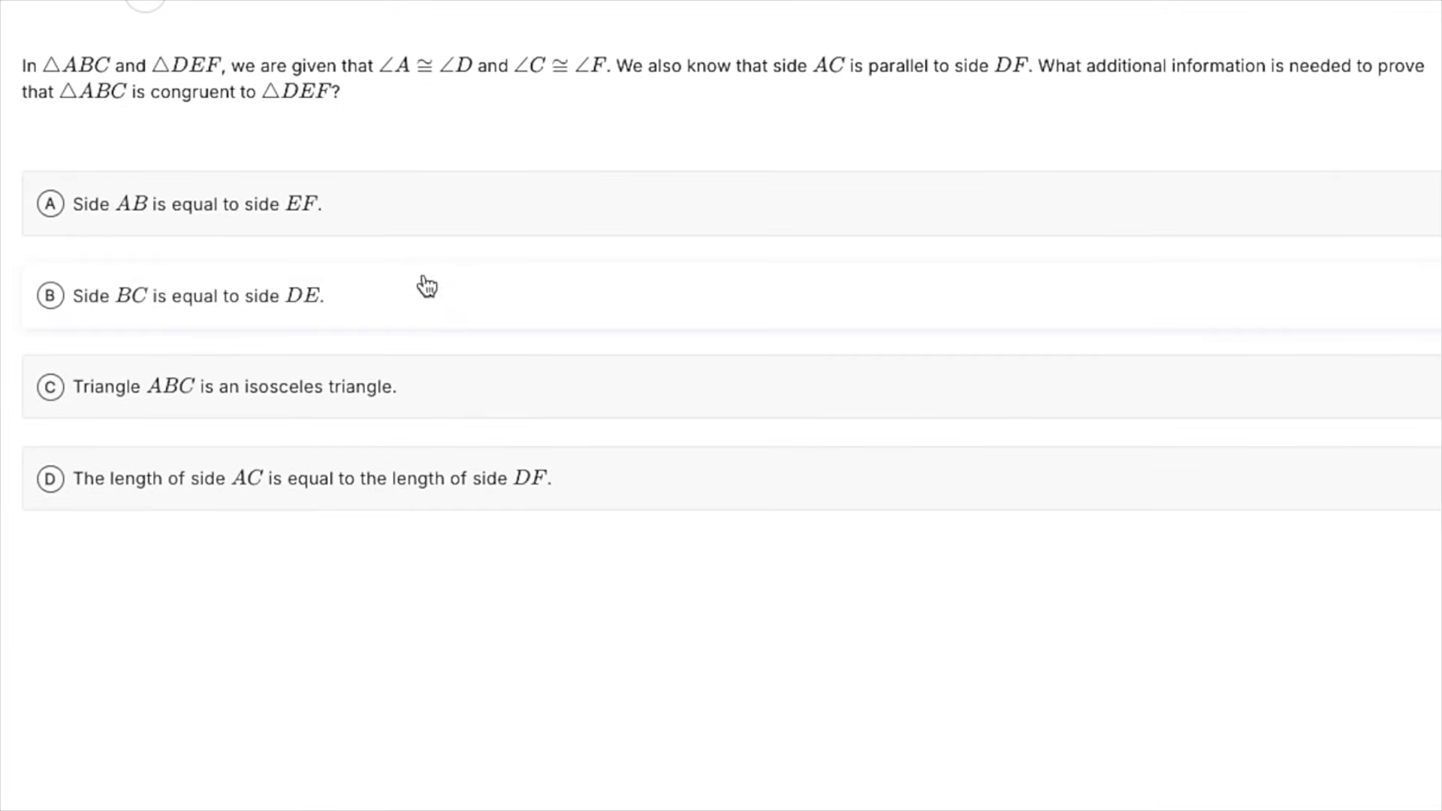
Highlight words while reading the ABC/DEF question, then choose D, side AC equals side DF
double_click(128, 66)
click(200, 54)
double_click(129, 66)
click(175, 71)
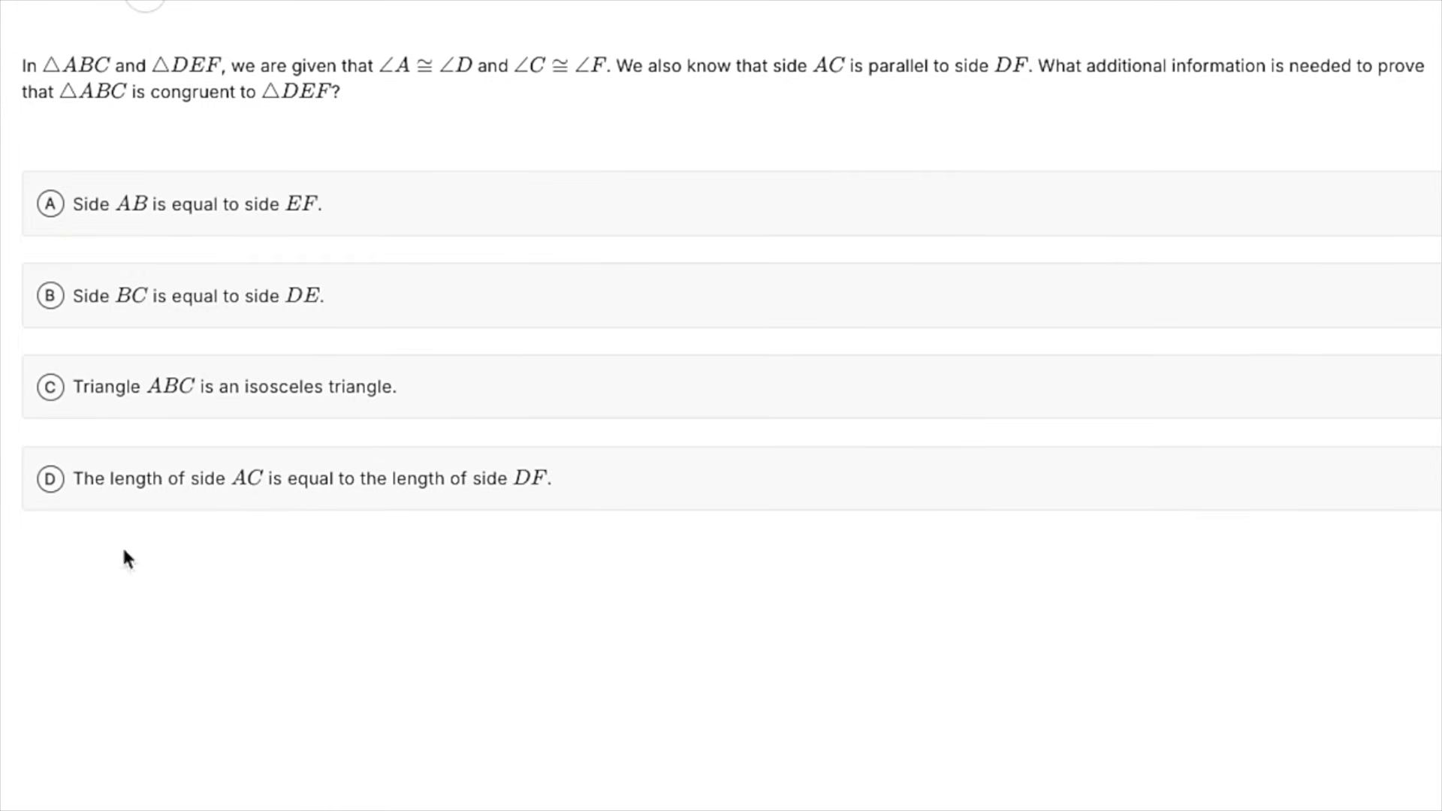
click(128, 462)
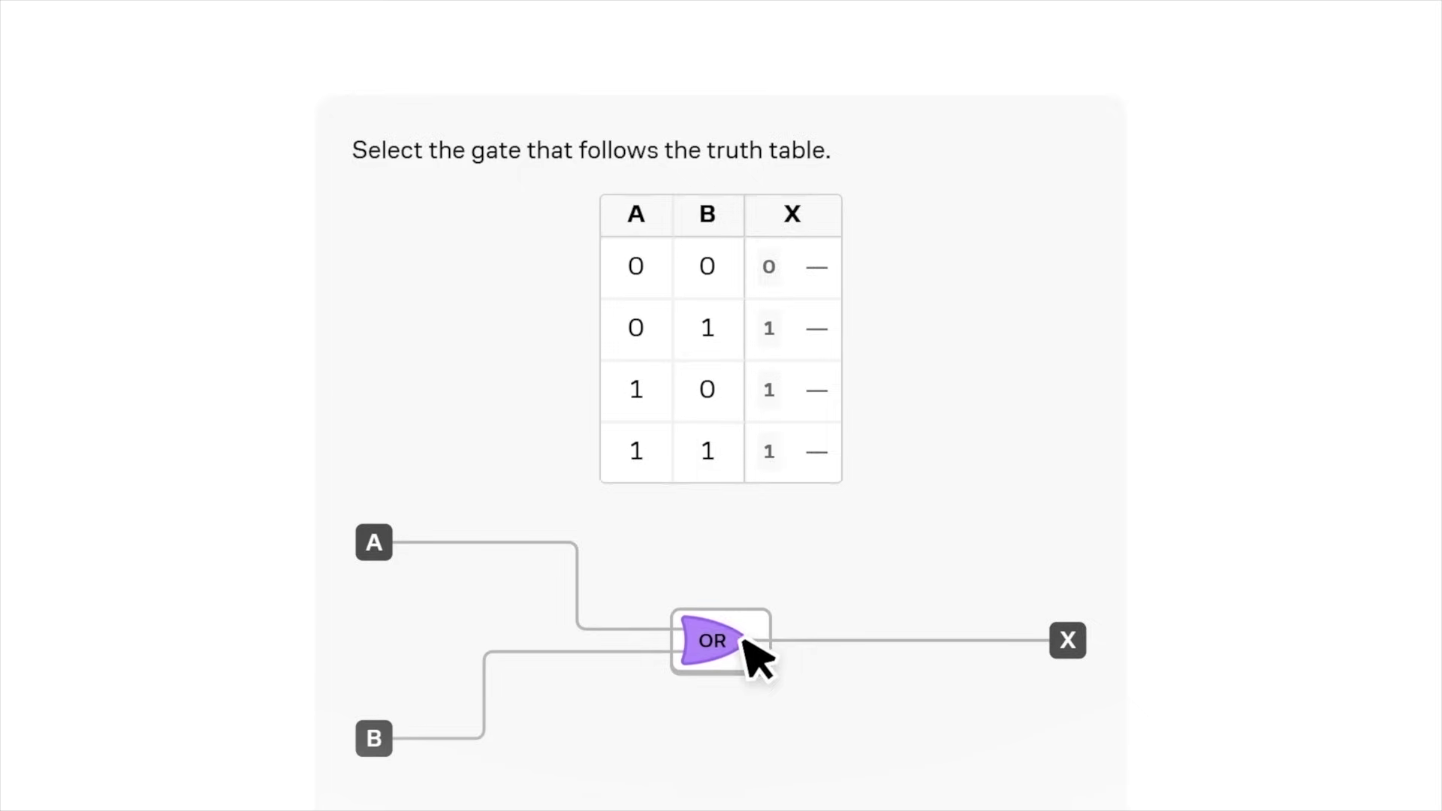
Scroll down the Brilliant logic-gate lesson below the OR gate circuit
scroll(756, 653, down, 2)
Submit the OR gate answer with Check to have it graded
click(514, 717)
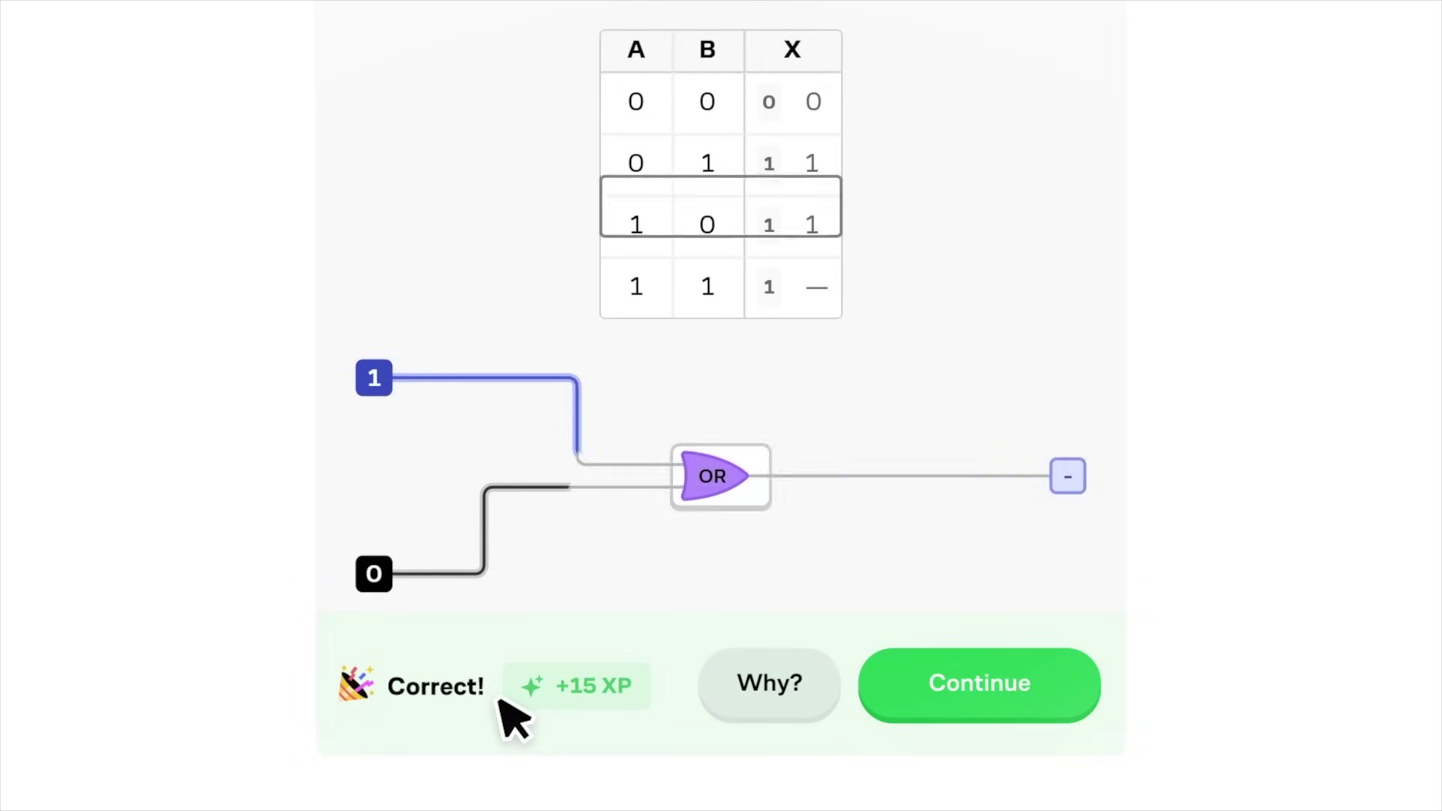